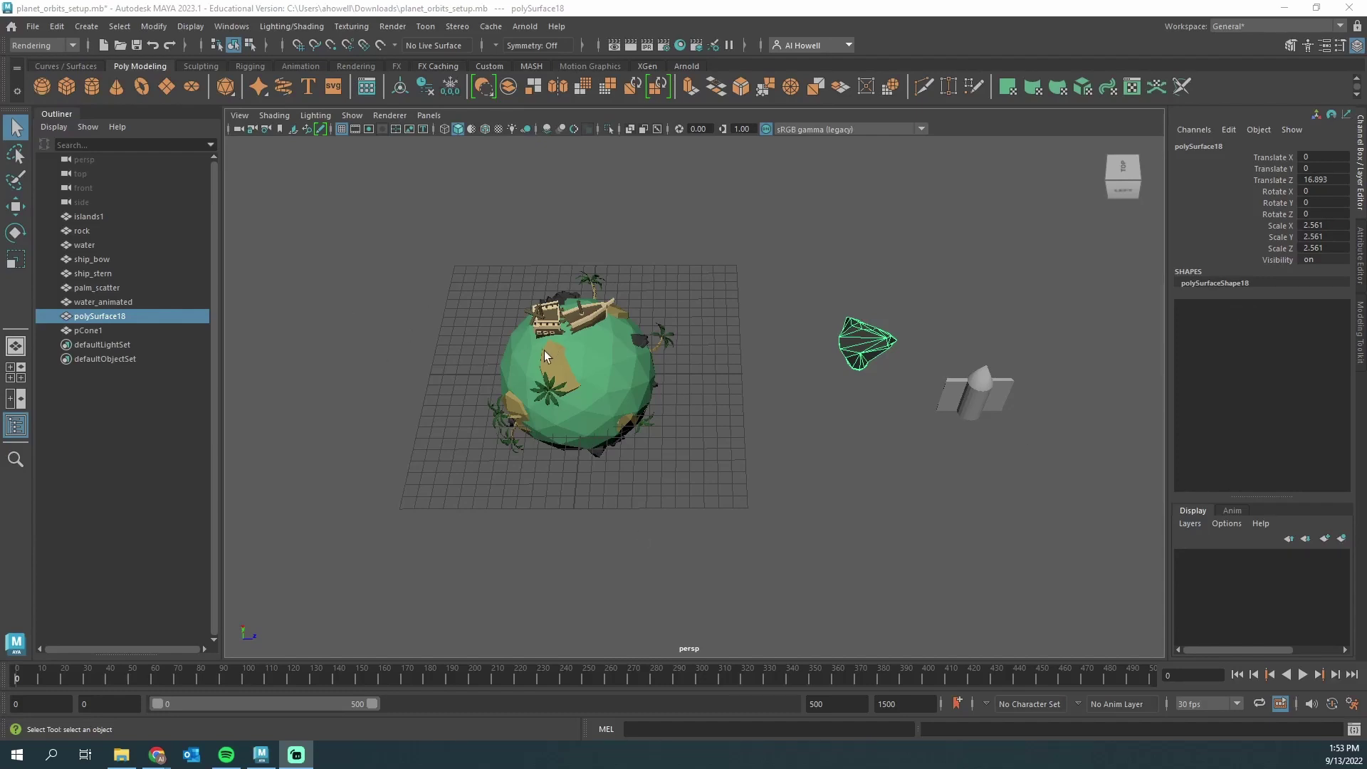
# - Create a NURBS circle at the planet's centre to serve as an orbit path
pyautogui.keyDown('alt'); pyautogui.moveTo(875, 407); pyautogui.dragTo(895, 407); pyautogui.keyUp('alt')
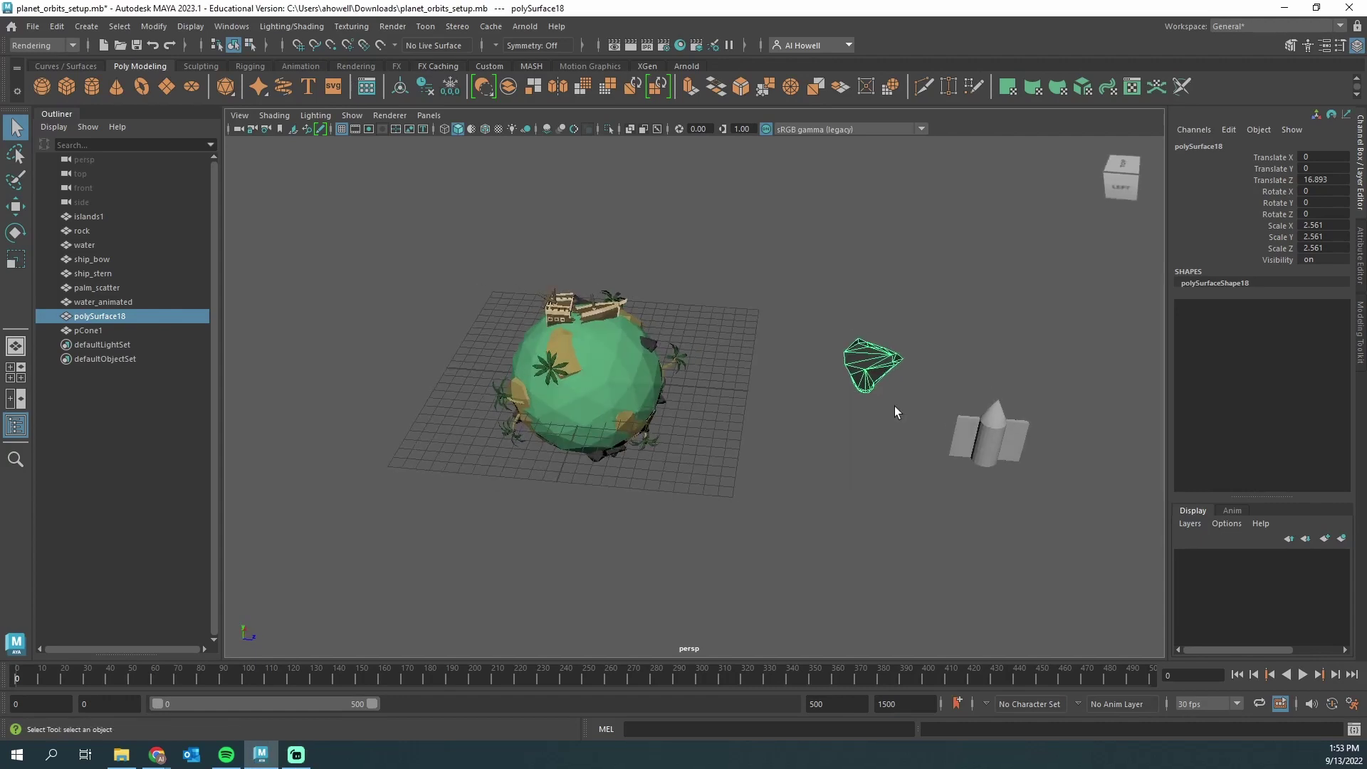
pyautogui.moveTo(994, 456)
pyautogui.keyDown('alt'); pyautogui.mouseDown()
pyautogui.moveTo(940, 463)
pyautogui.moveTo(986, 445)
pyautogui.mouseUp(); pyautogui.keyUp('alt')
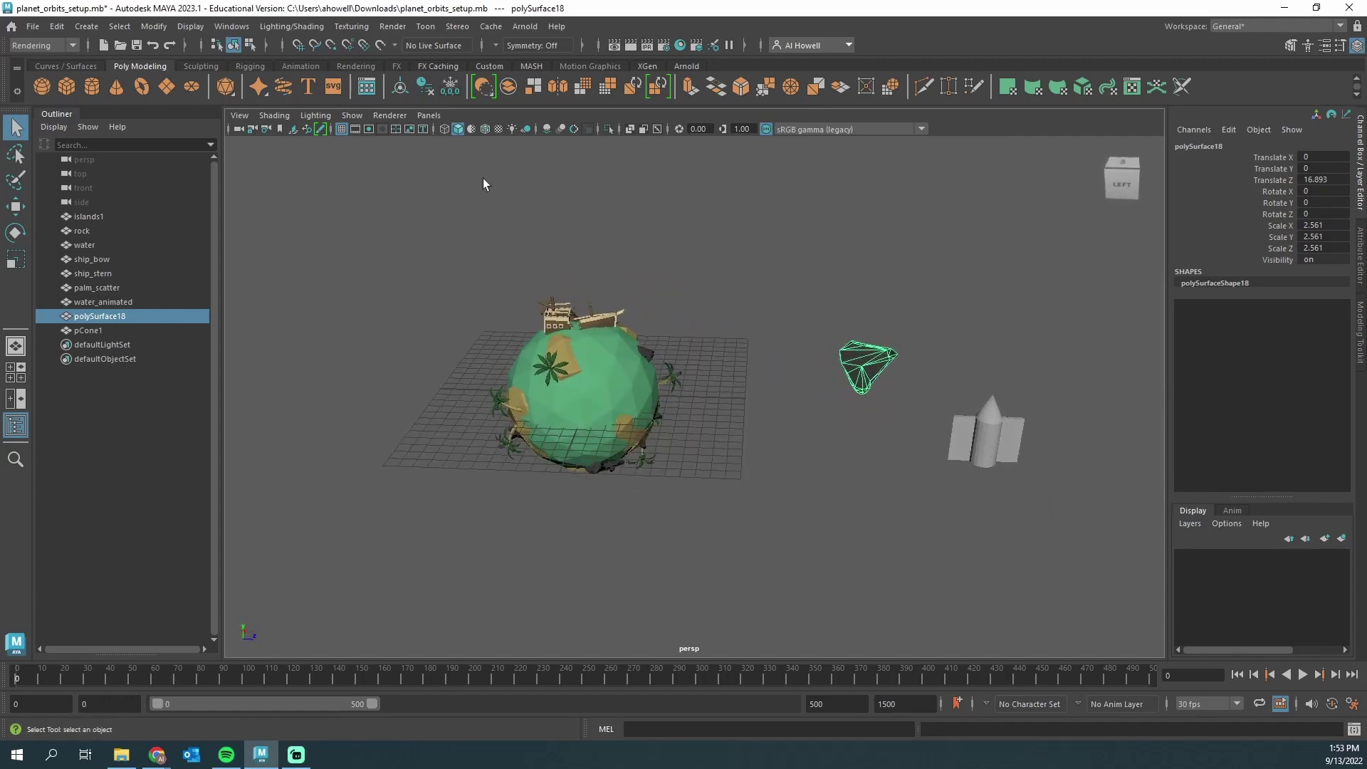
pyautogui.click(56, 67)
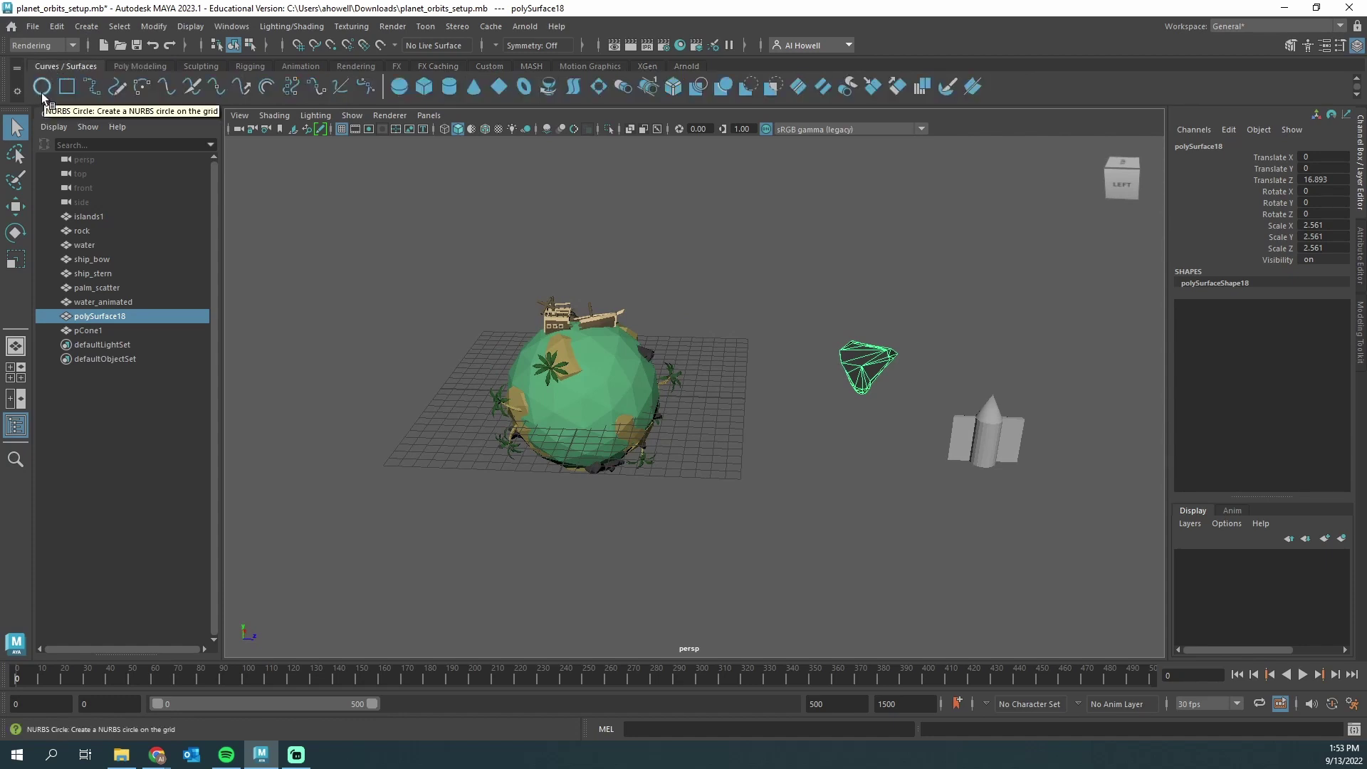
pyautogui.click(41, 89)
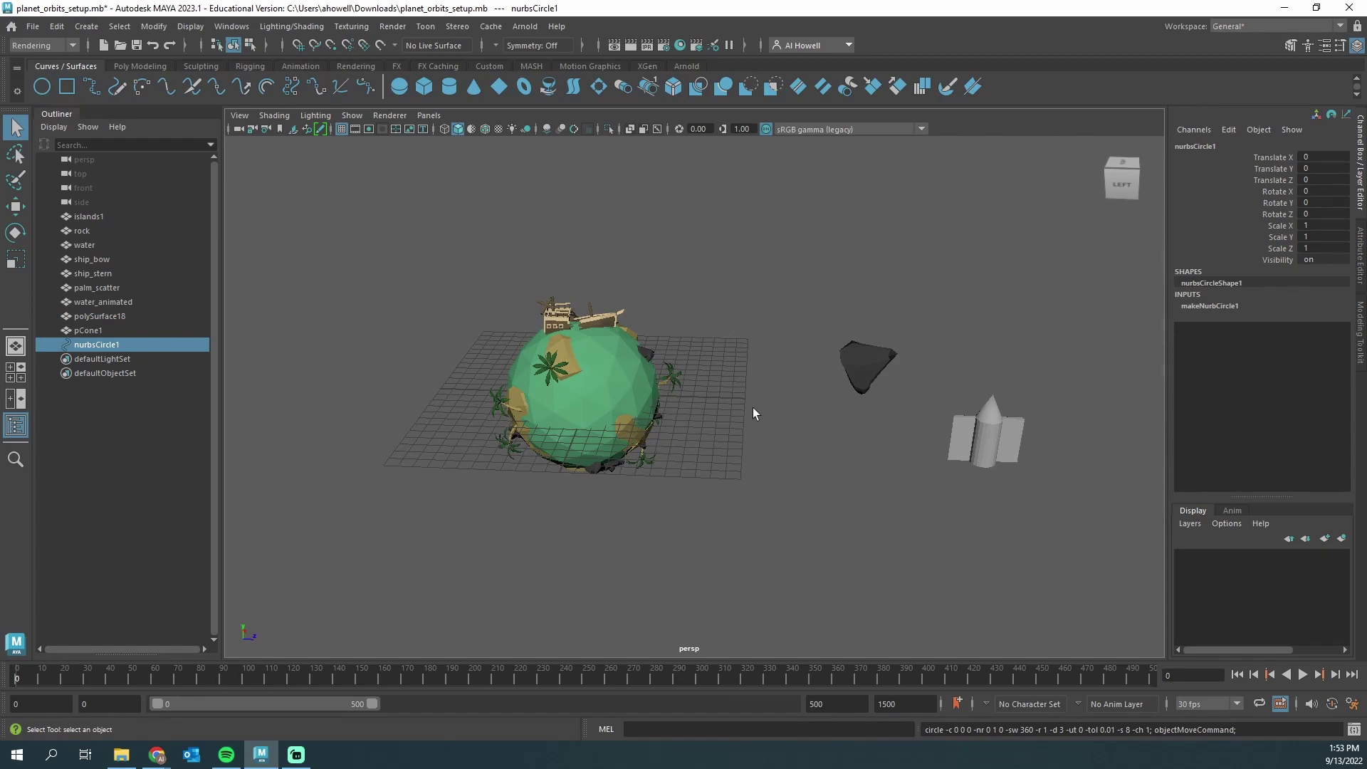
# - Switch the viewport to wireframe display to reveal the circle inside the planet
pyautogui.keyDown('alt'); pyautogui.moveTo(753, 412); pyautogui.dragTo(756, 449); pyautogui.keyUp('alt')
pyautogui.press('4')
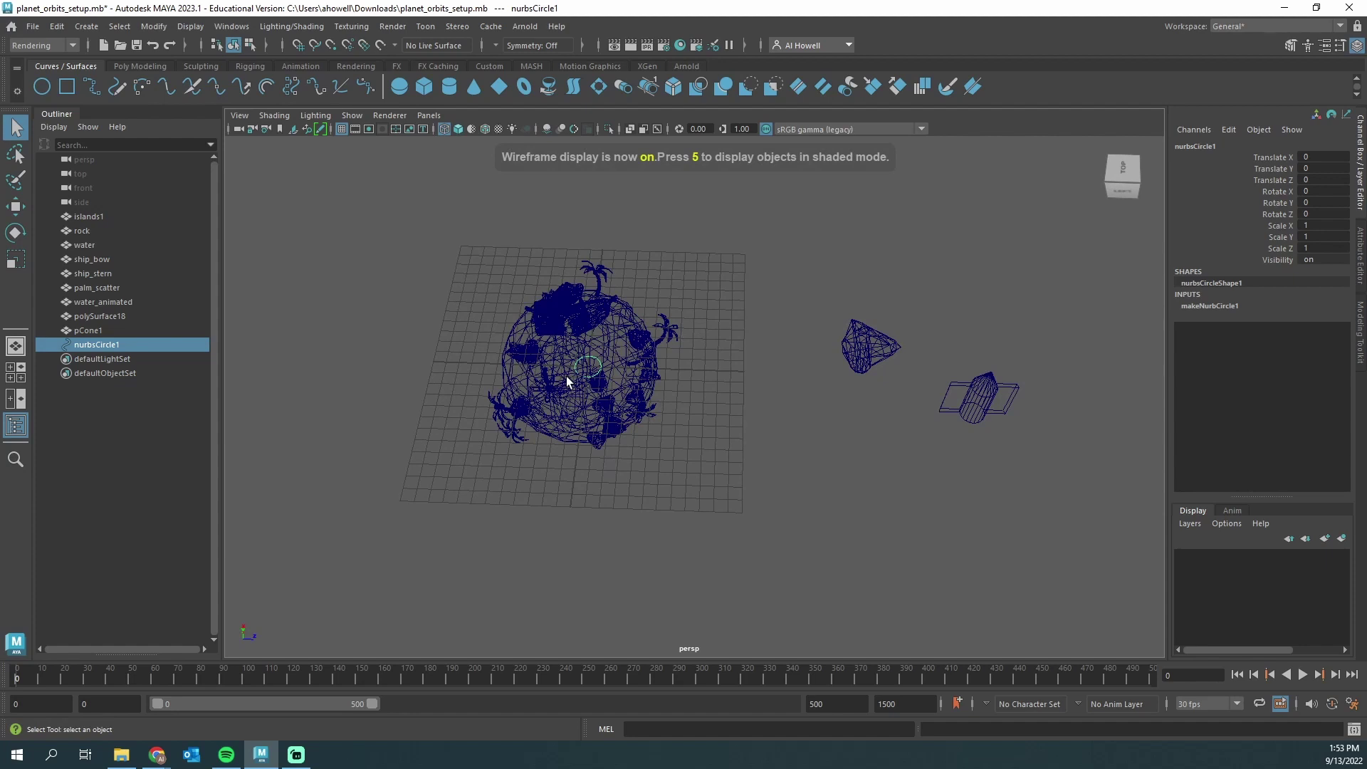
pyautogui.press('5')
pyautogui.press('4')
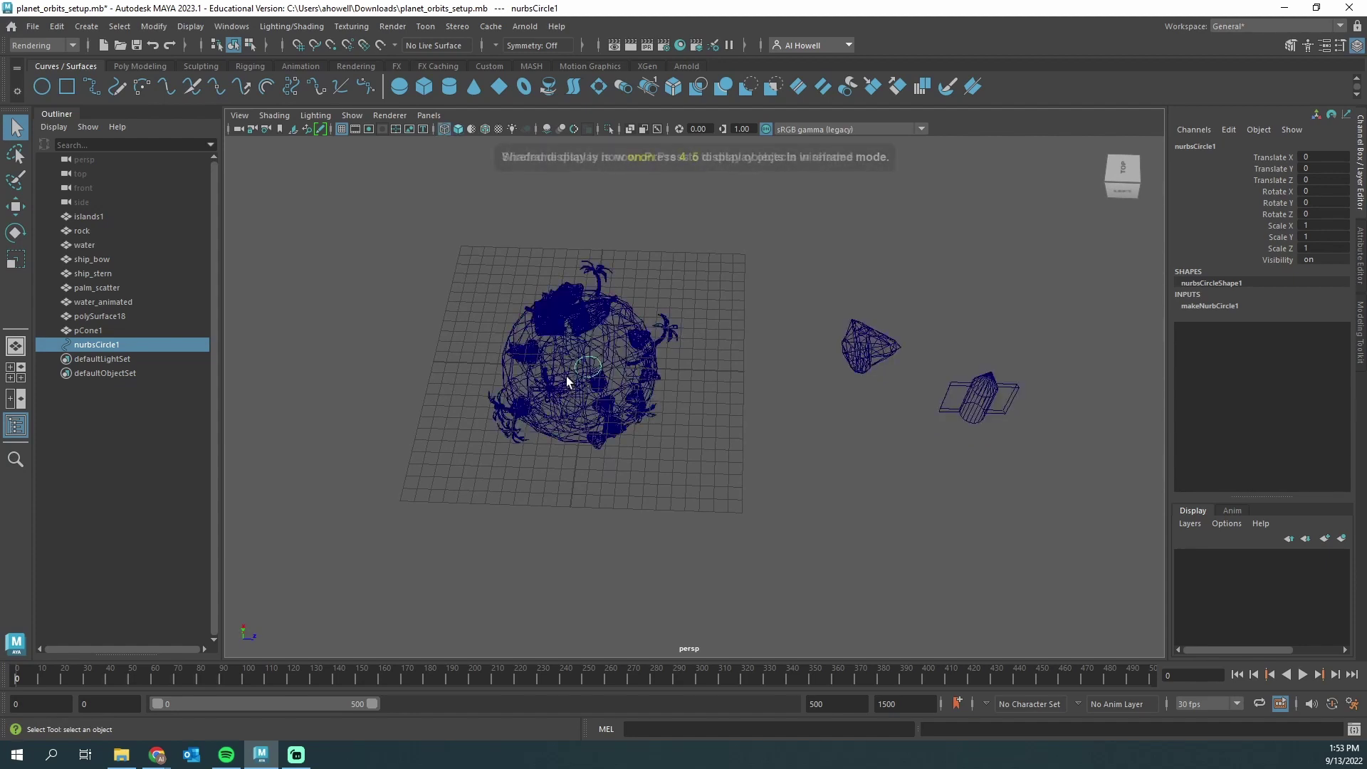
pyautogui.press('5')
pyautogui.press('4')
pyautogui.press('5')
pyautogui.press('4')
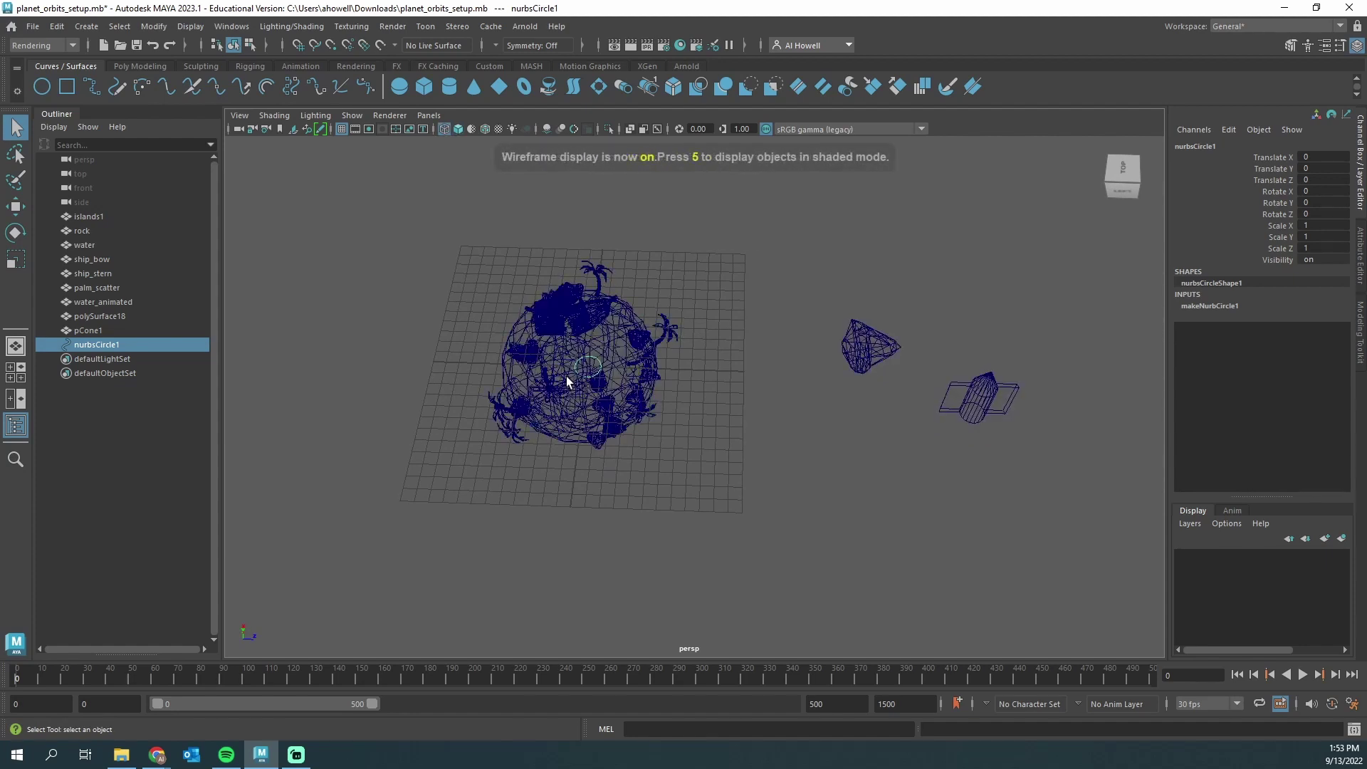
# - Scale the circle uniformly to about 22.16 so it surrounds the planet, and return the viewport to shaded display
pyautogui.press('r')
pyautogui.moveTo(588, 374); pyautogui.dragTo(1016, 382)
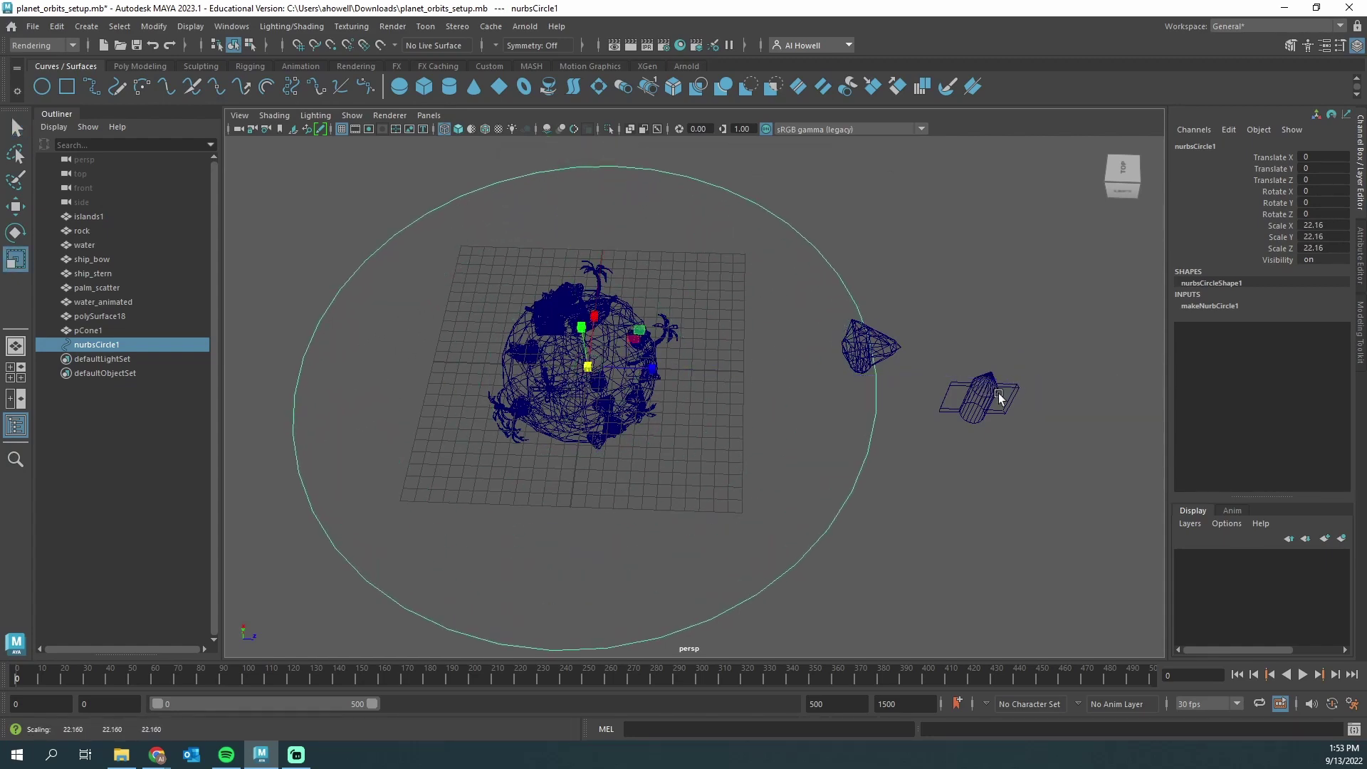
pyautogui.keyDown('alt'); pyautogui.moveTo(893, 463); pyautogui.dragTo(904, 430); pyautogui.keyUp('alt')
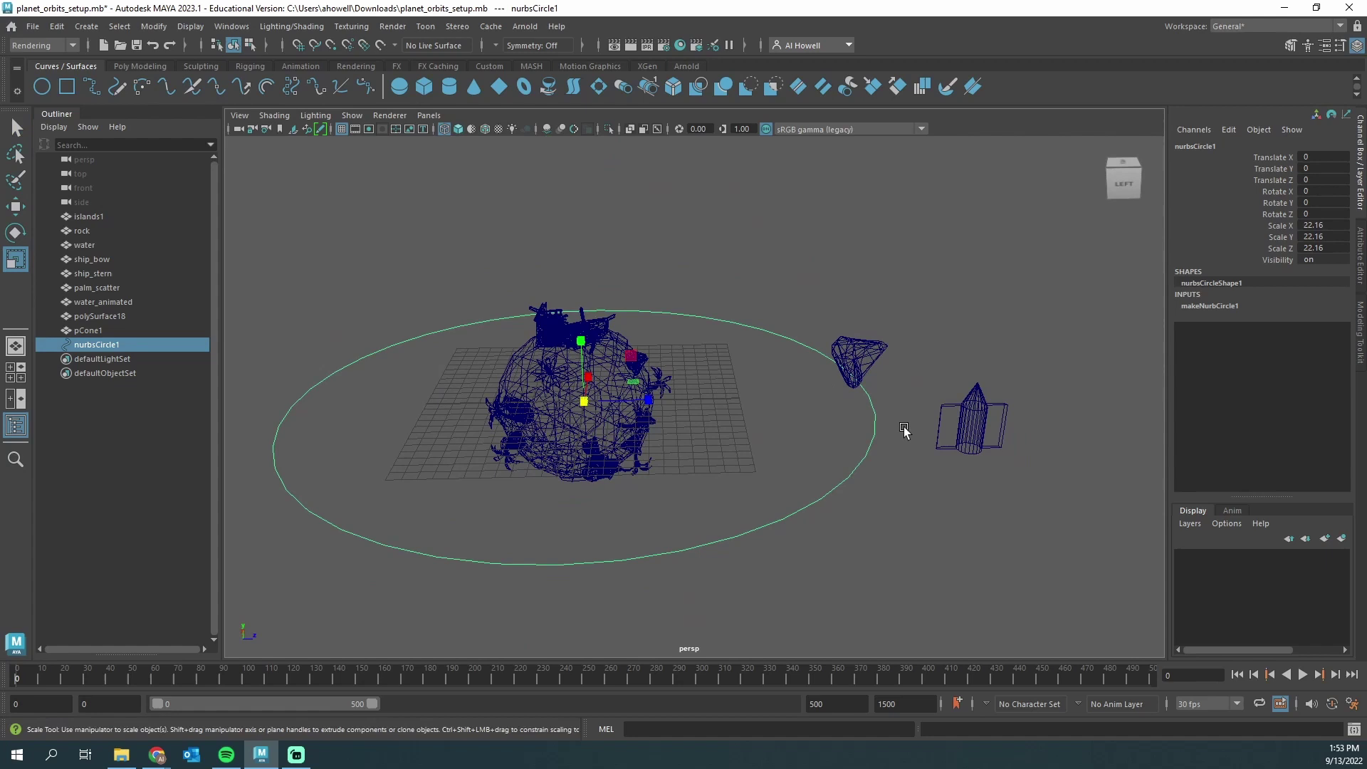
pyautogui.press('5')
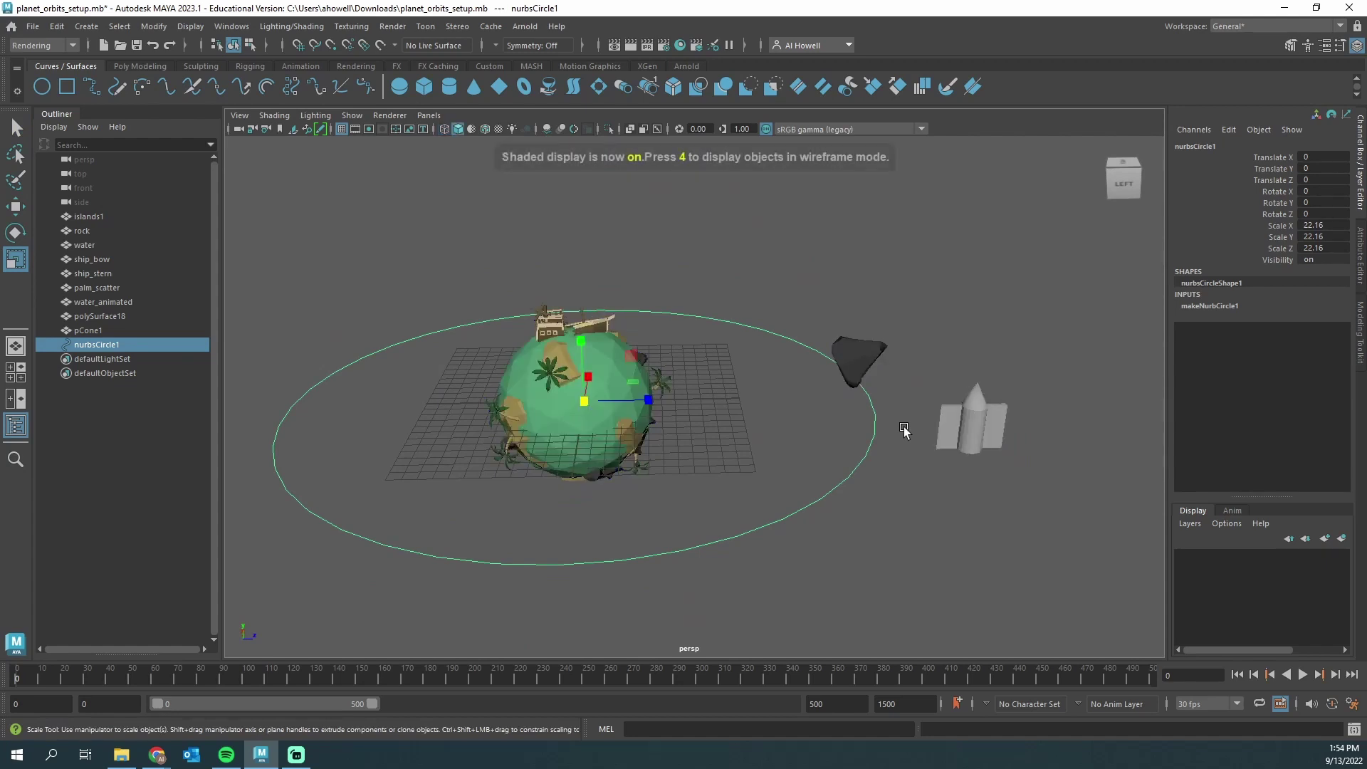
pyautogui.keyDown('alt'); pyautogui.moveTo(699, 283); pyautogui.dragTo(760, 301); pyautogui.keyUp('alt')
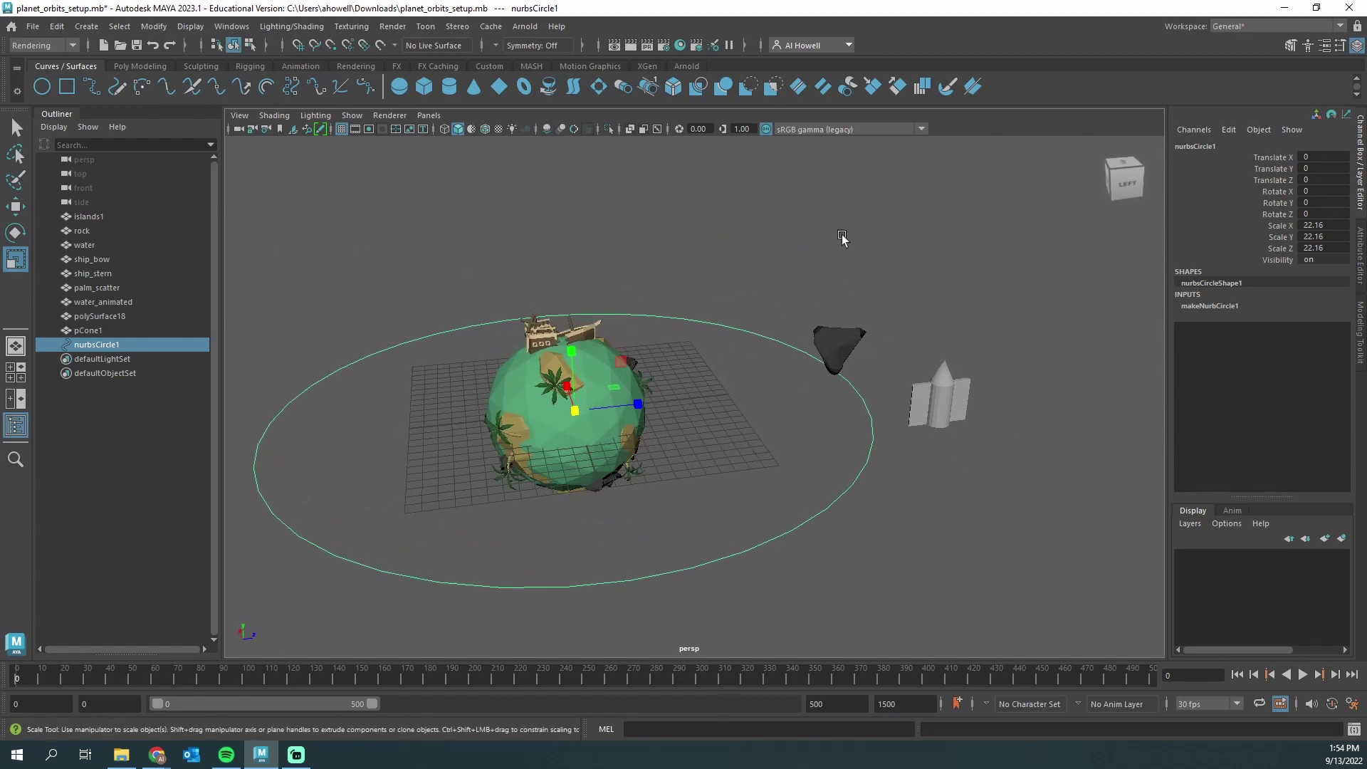
# - Switch the active menu set from Rendering to Animation
pyautogui.click(44, 46)
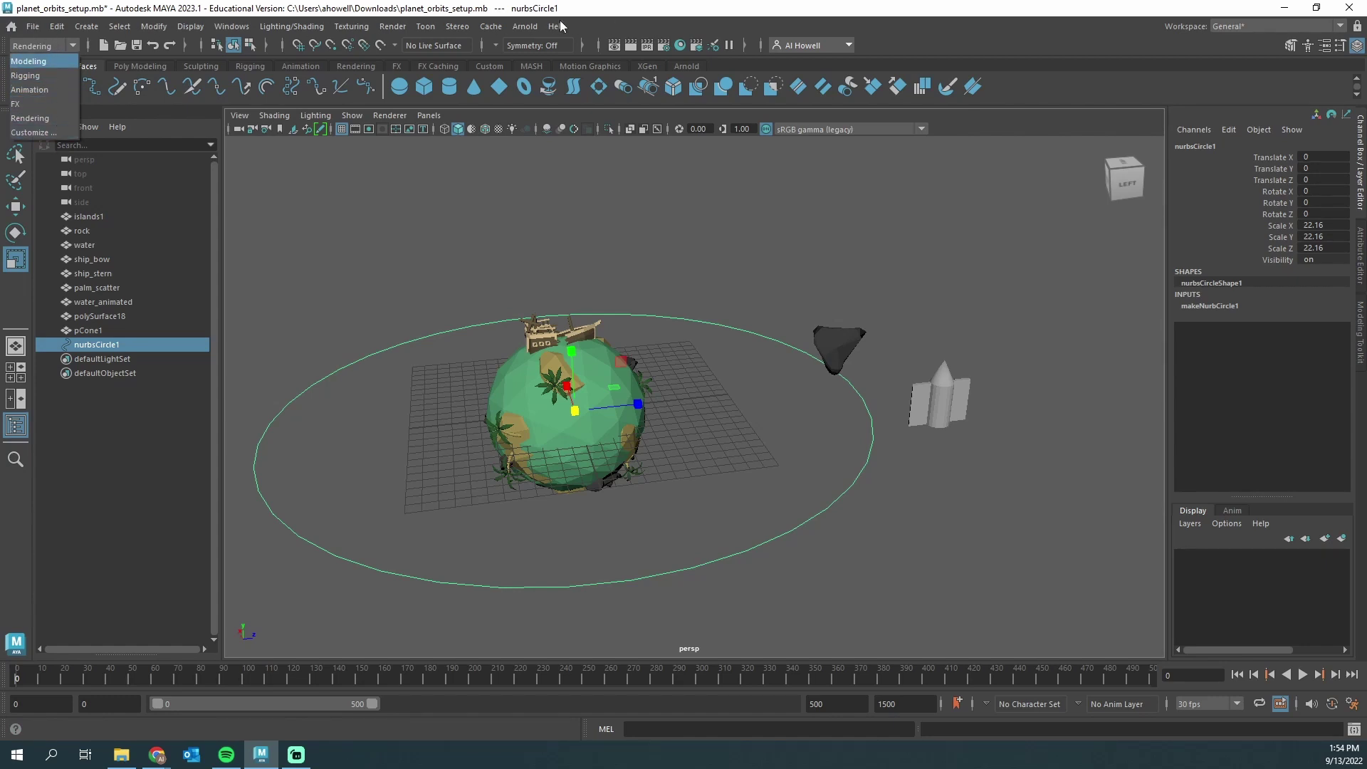
pyautogui.click(28, 75)
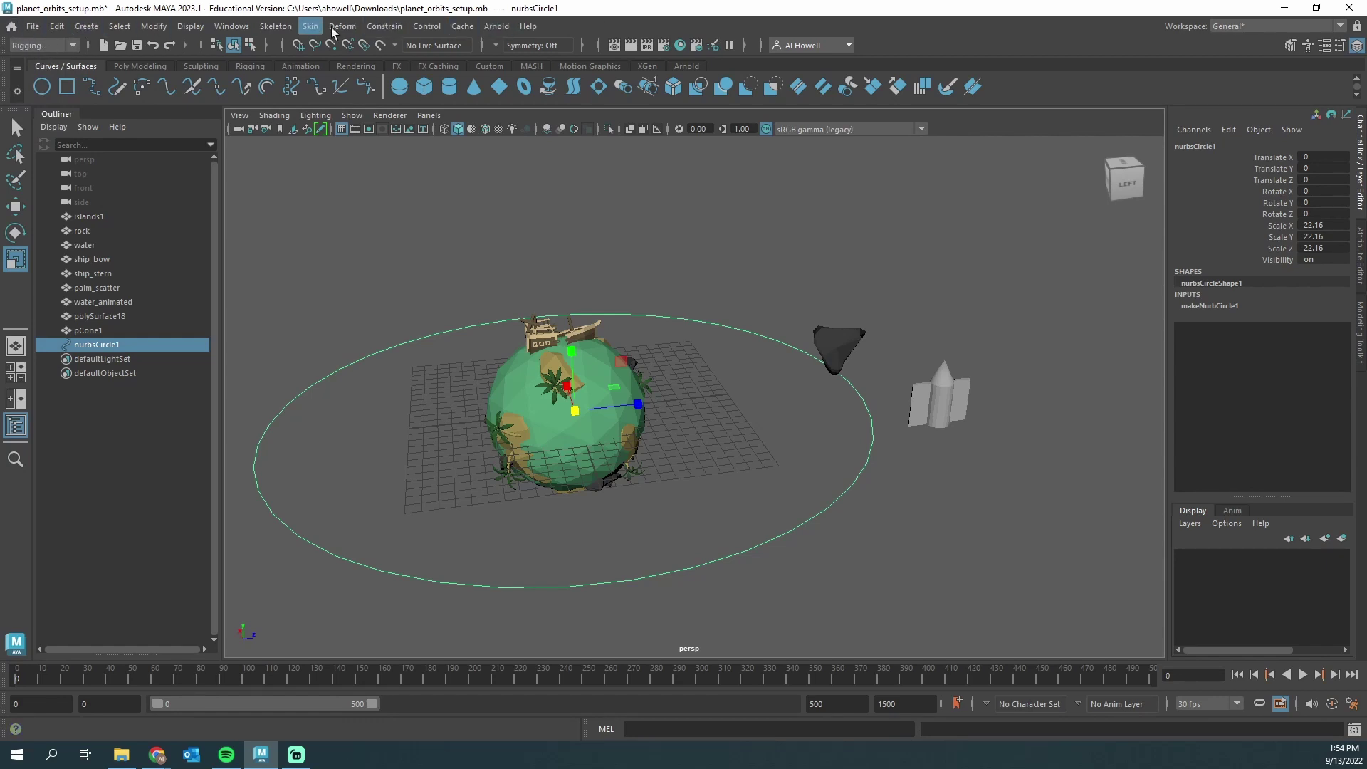
pyautogui.click(39, 46)
pyautogui.click(28, 89)
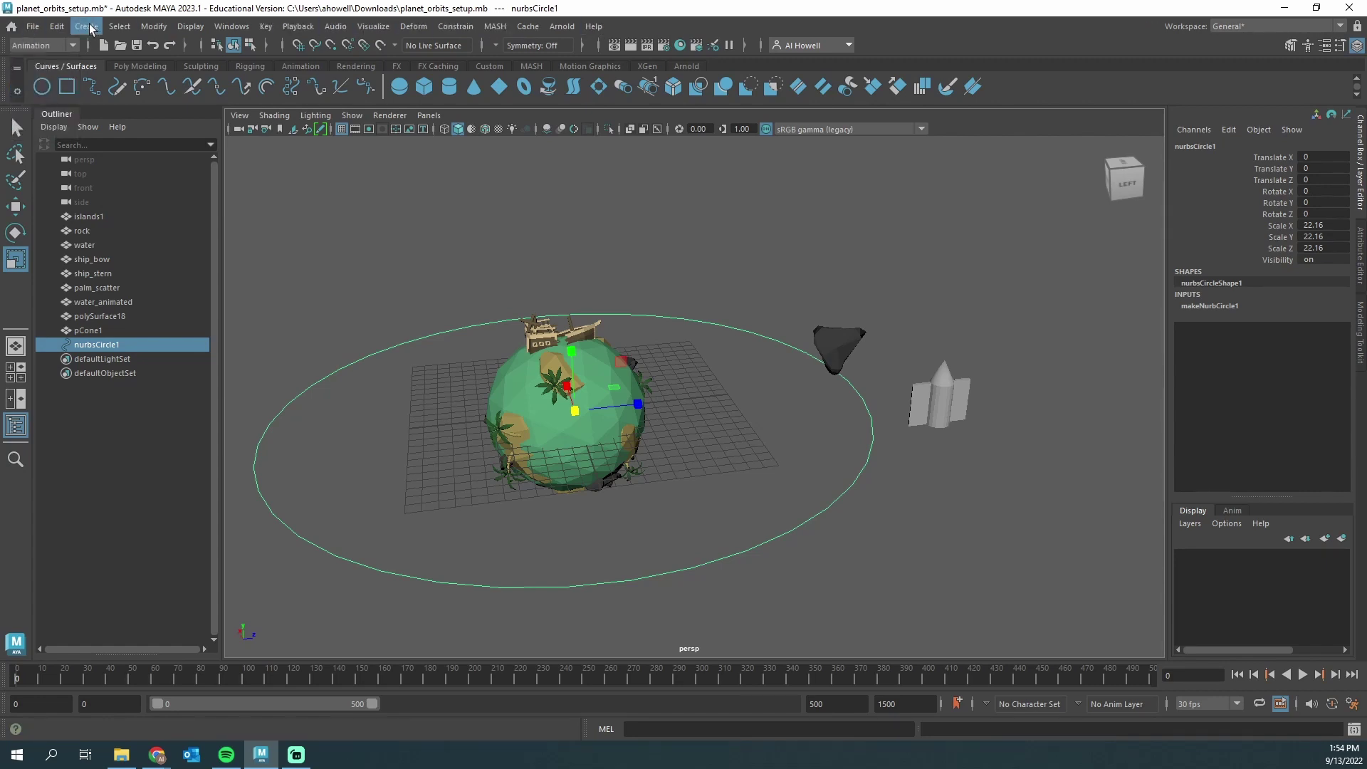
pyautogui.click(52, 46)
pyautogui.click(29, 90)
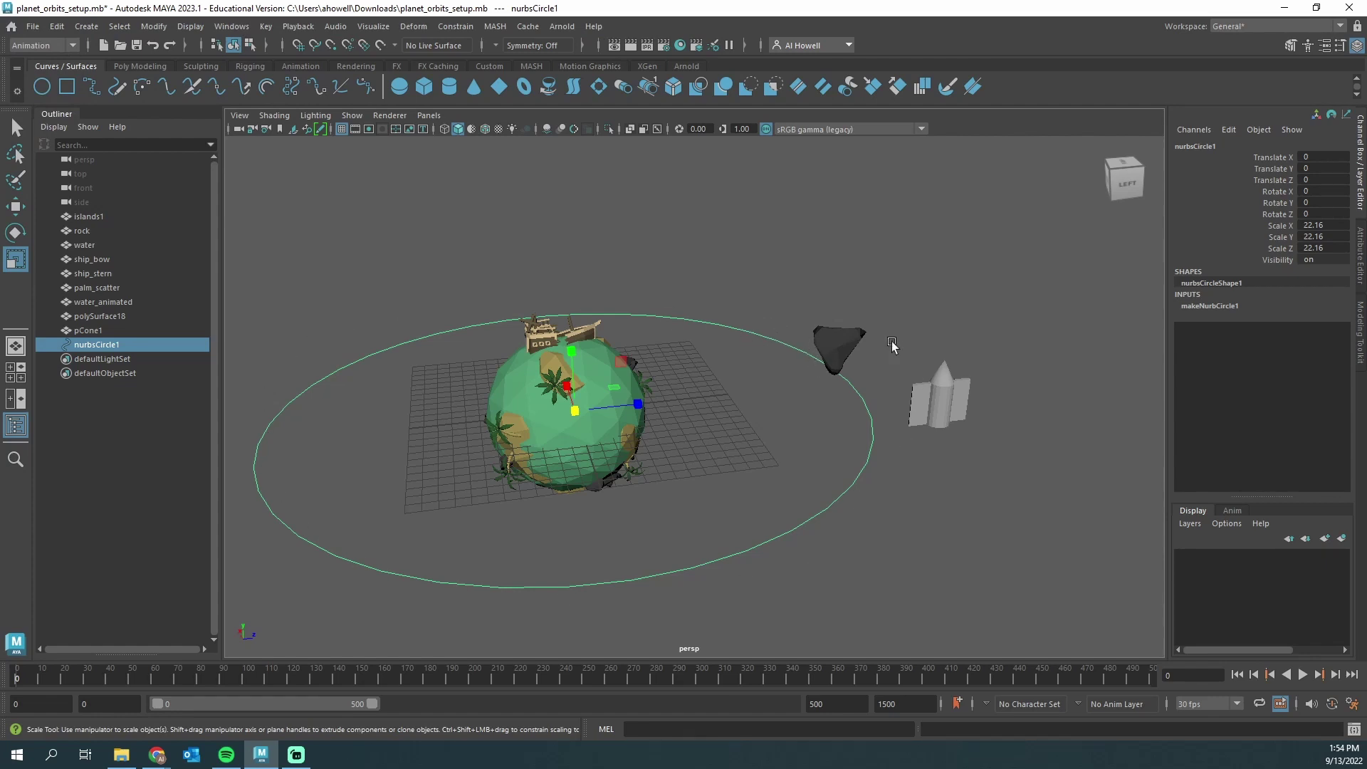
# - Move only the pivot of the dark asteroid mesh outward along Z to about 44.92, away from the mesh itself
pyautogui.keyDown('shift'); pyautogui.click(854, 340); pyautogui.keyUp('shift')
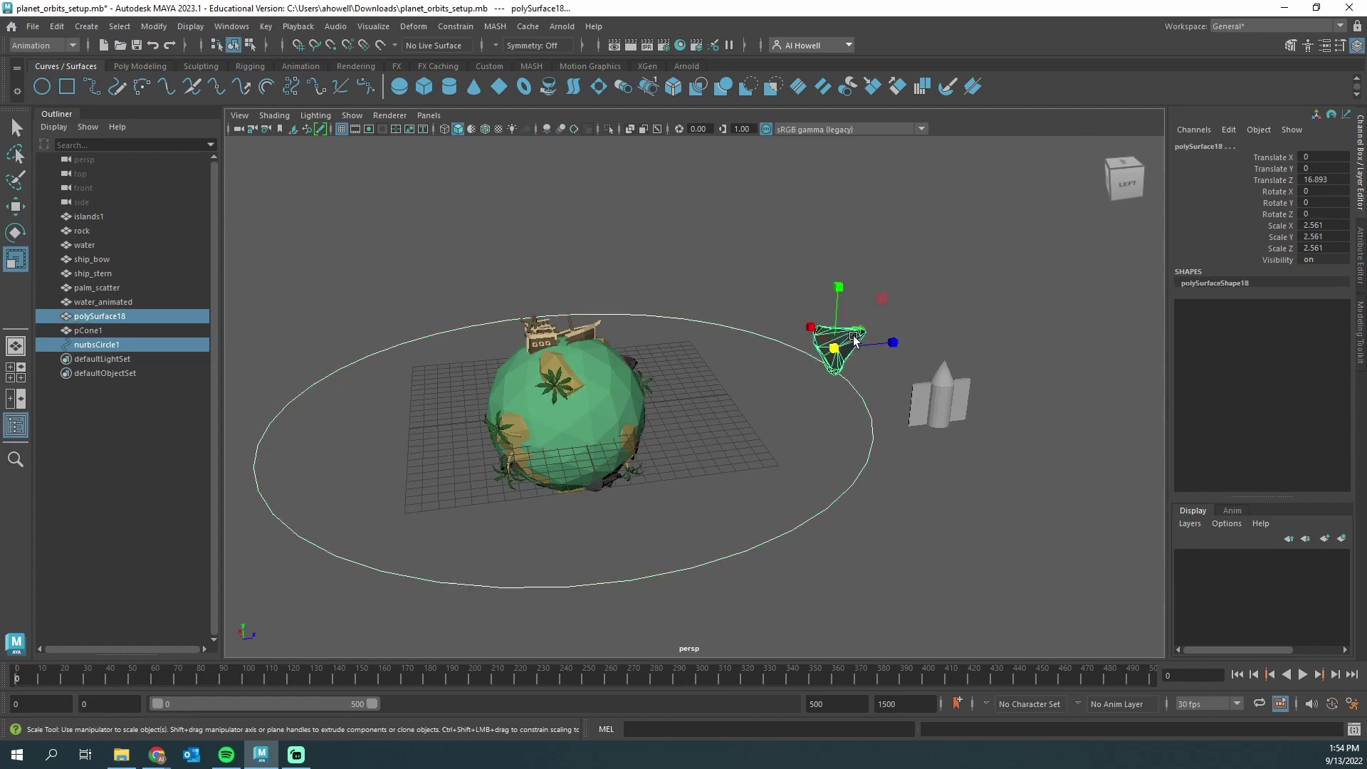
pyautogui.keyDown('alt'); pyautogui.moveTo(834, 351); pyautogui.dragTo(814, 360); pyautogui.keyUp('alt')
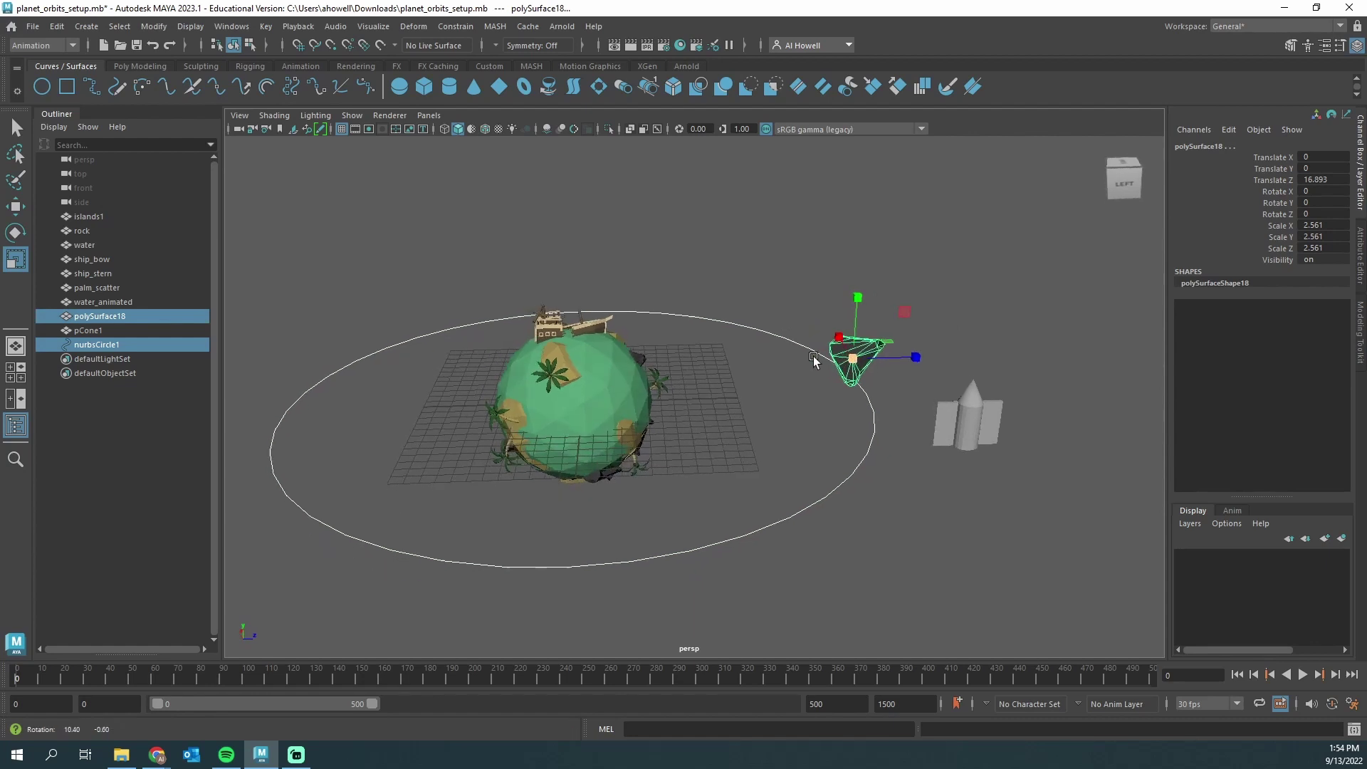
pyautogui.keyDown('alt'); pyautogui.moveTo(812, 362); pyautogui.dragTo(716, 348, button='middle'); pyautogui.keyUp('alt')
pyautogui.keyDown('alt'); pyautogui.moveTo(715, 349); pyautogui.dragTo(674, 277); pyautogui.keyUp('alt')
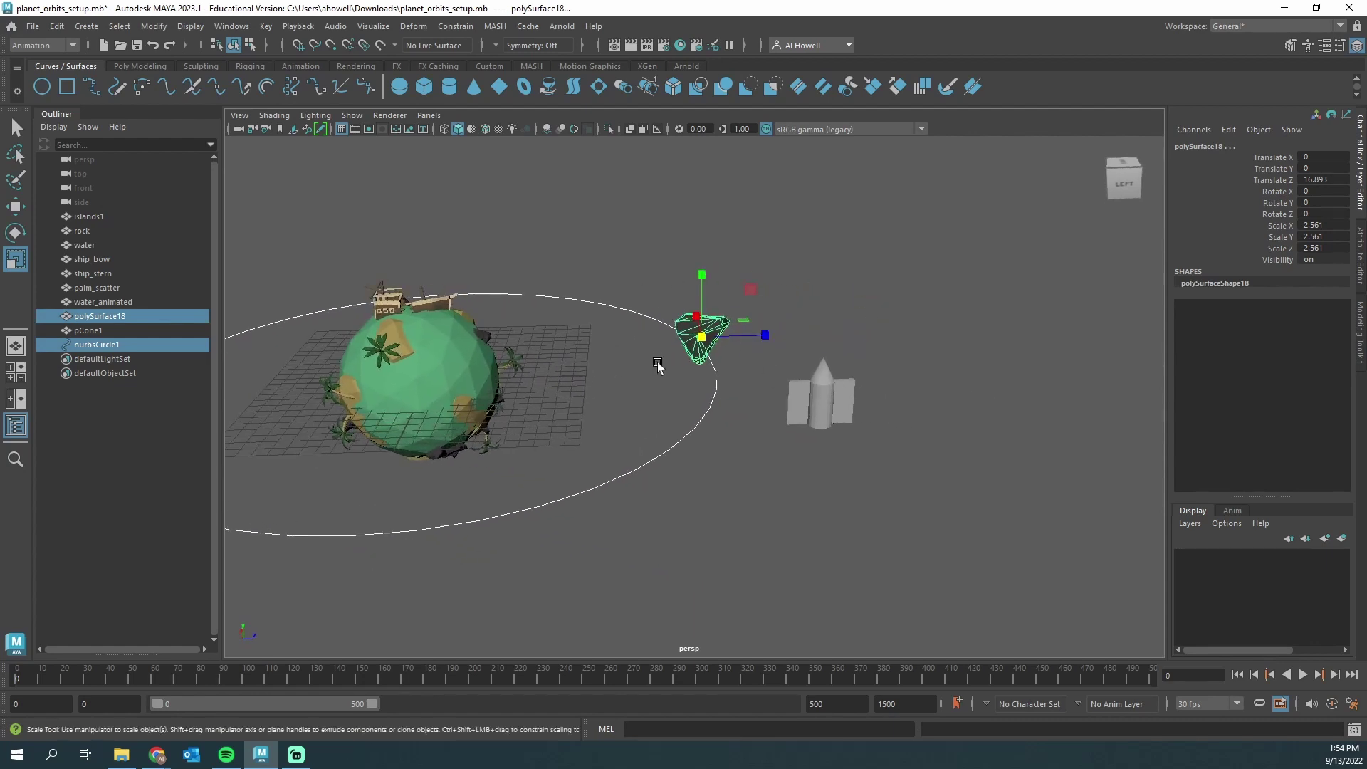
pyautogui.keyDown('alt'); pyautogui.moveTo(635, 380); pyautogui.dragTo(657, 377); pyautogui.keyUp('alt')
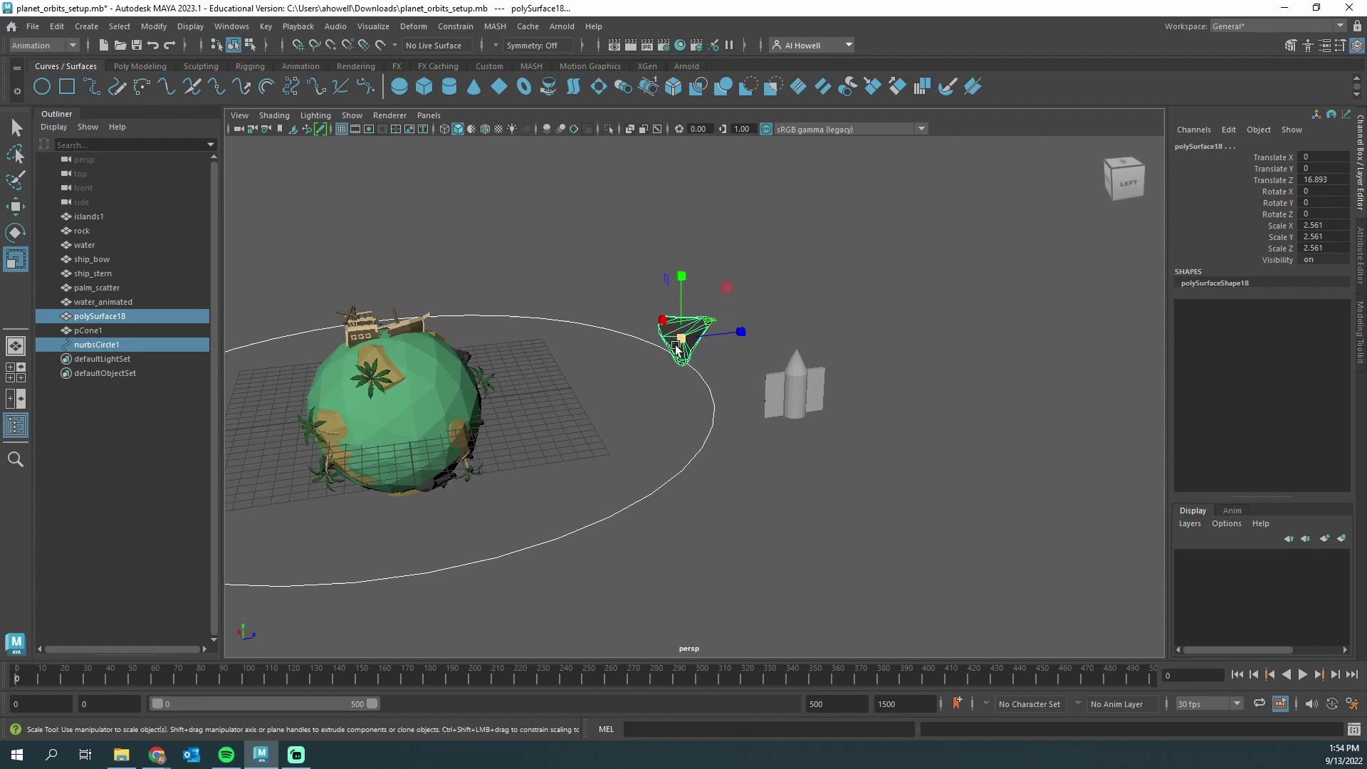
pyautogui.click(690, 370)
pyautogui.click(691, 342)
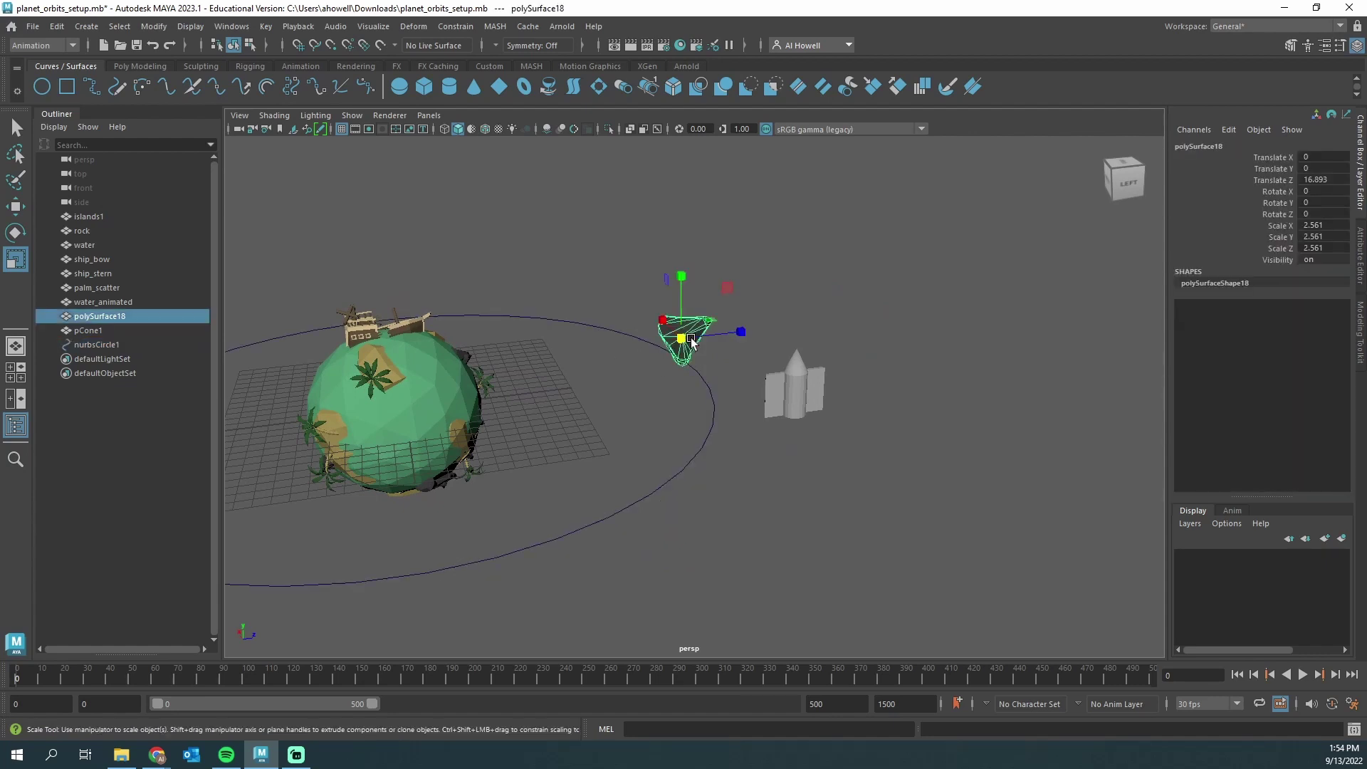
pyautogui.press('w')
pyautogui.moveTo(728, 331); pyautogui.dragTo(979, 304)
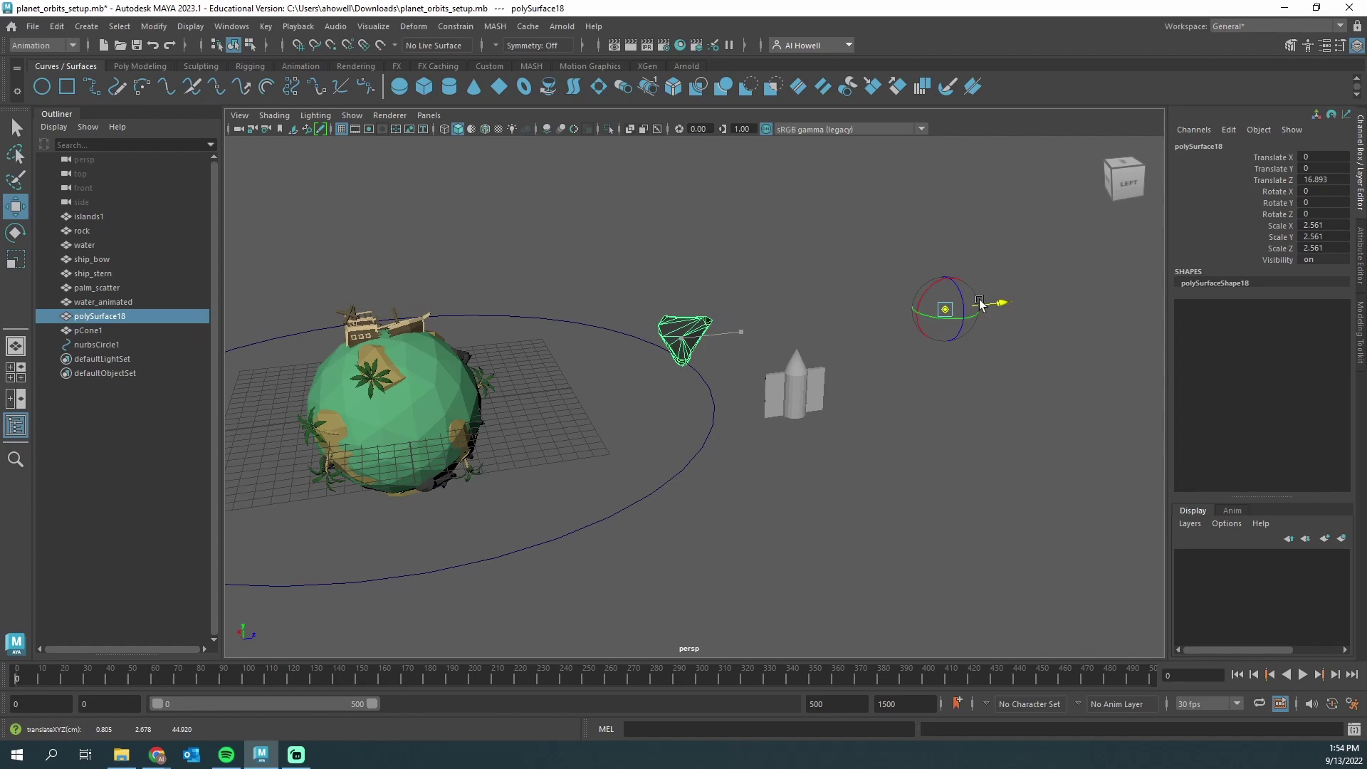
# - Attach the asteroid to the circle as a motion path, using the reset default options with the Time Slider range and Follow on
pyautogui.click(689, 276)
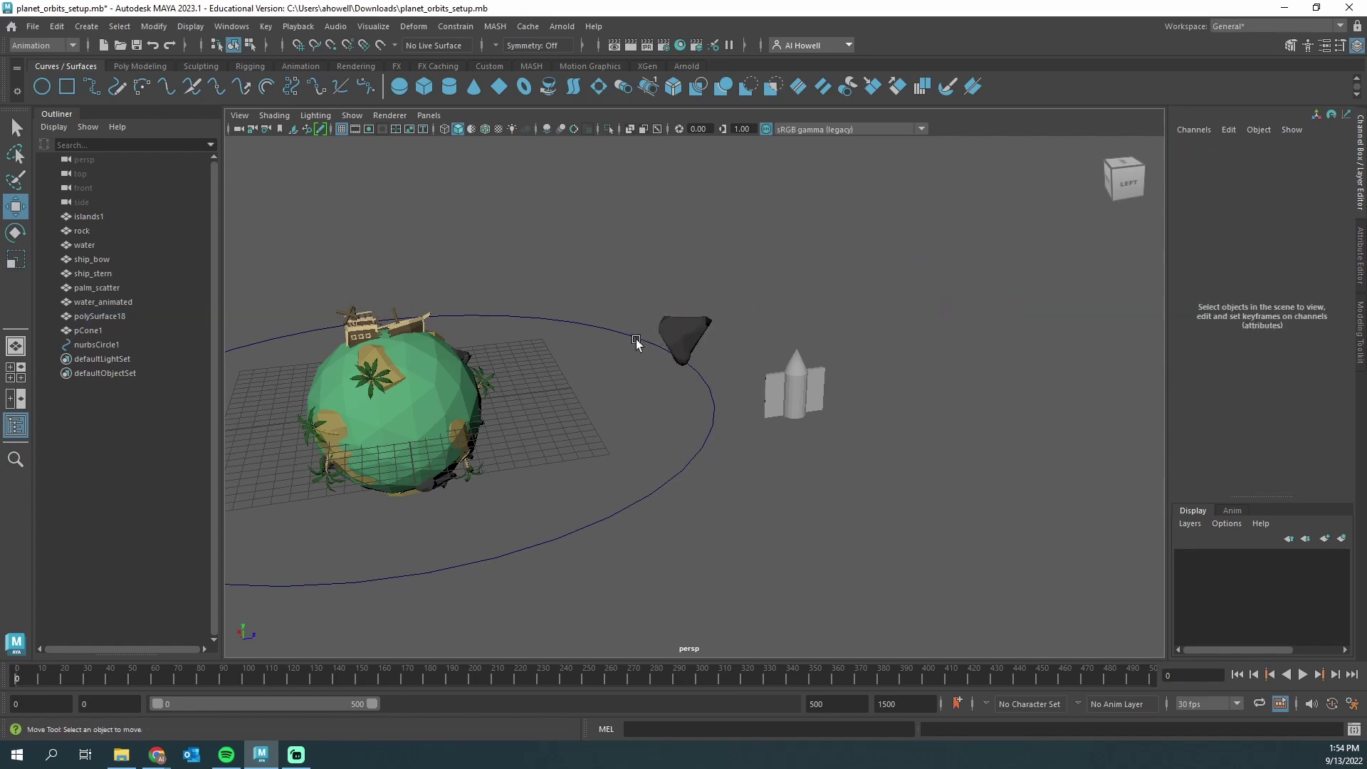
pyautogui.click(636, 338)
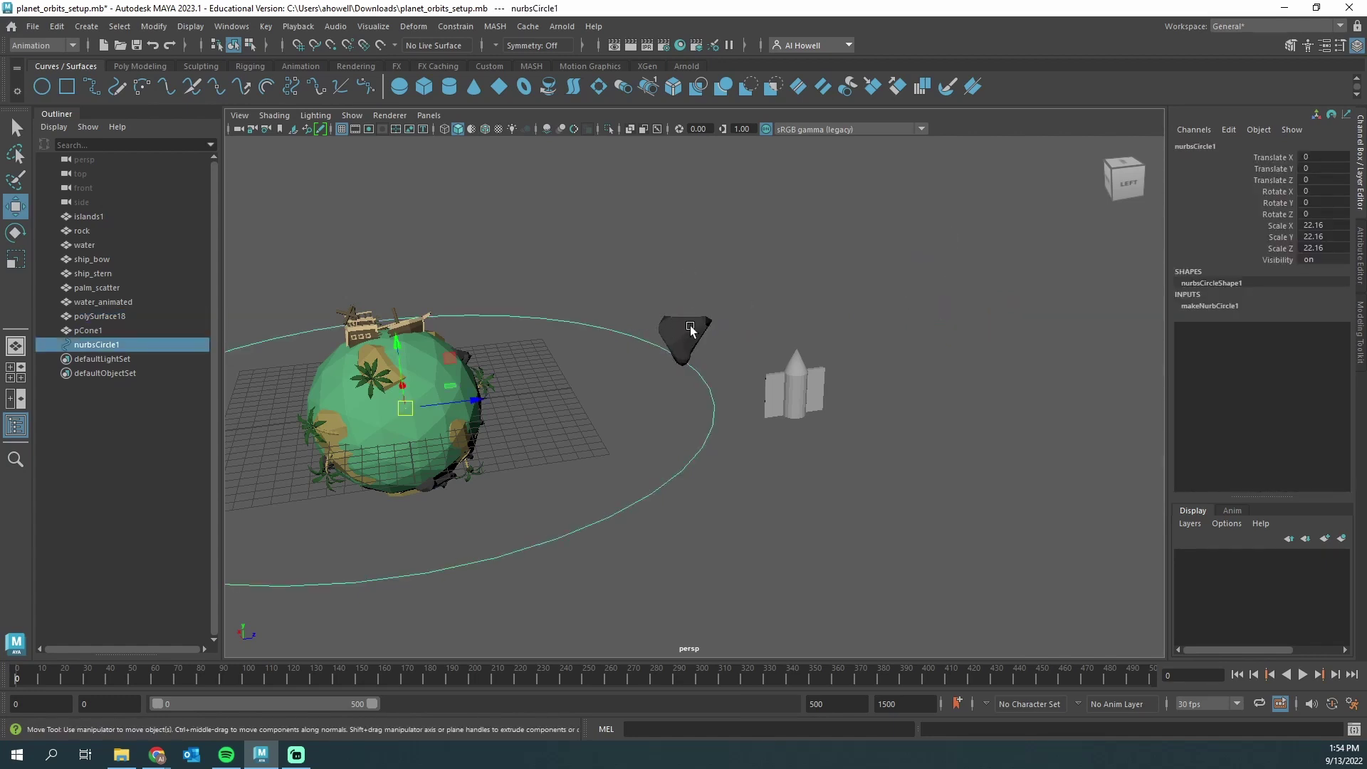
pyautogui.keyDown('shift'); pyautogui.click(690, 326); pyautogui.keyUp('shift')
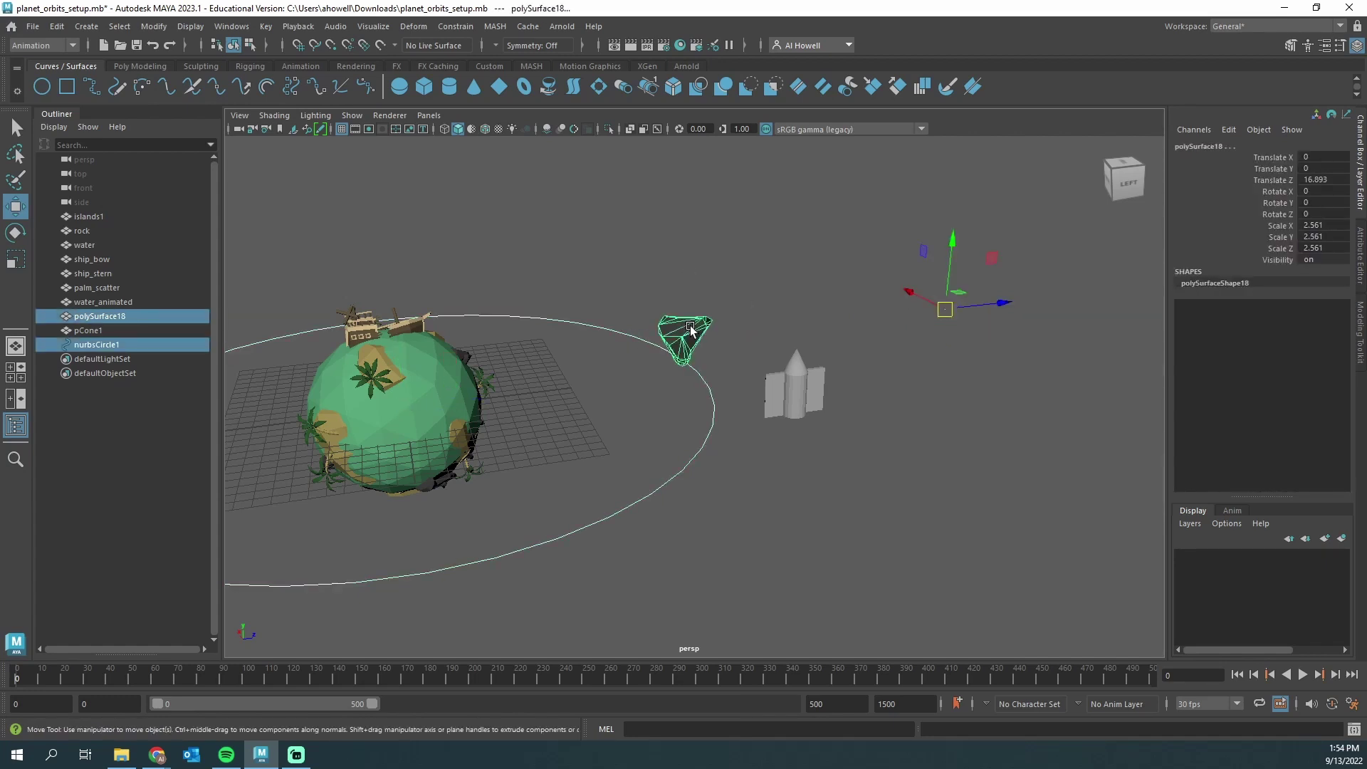
pyautogui.click(456, 27)
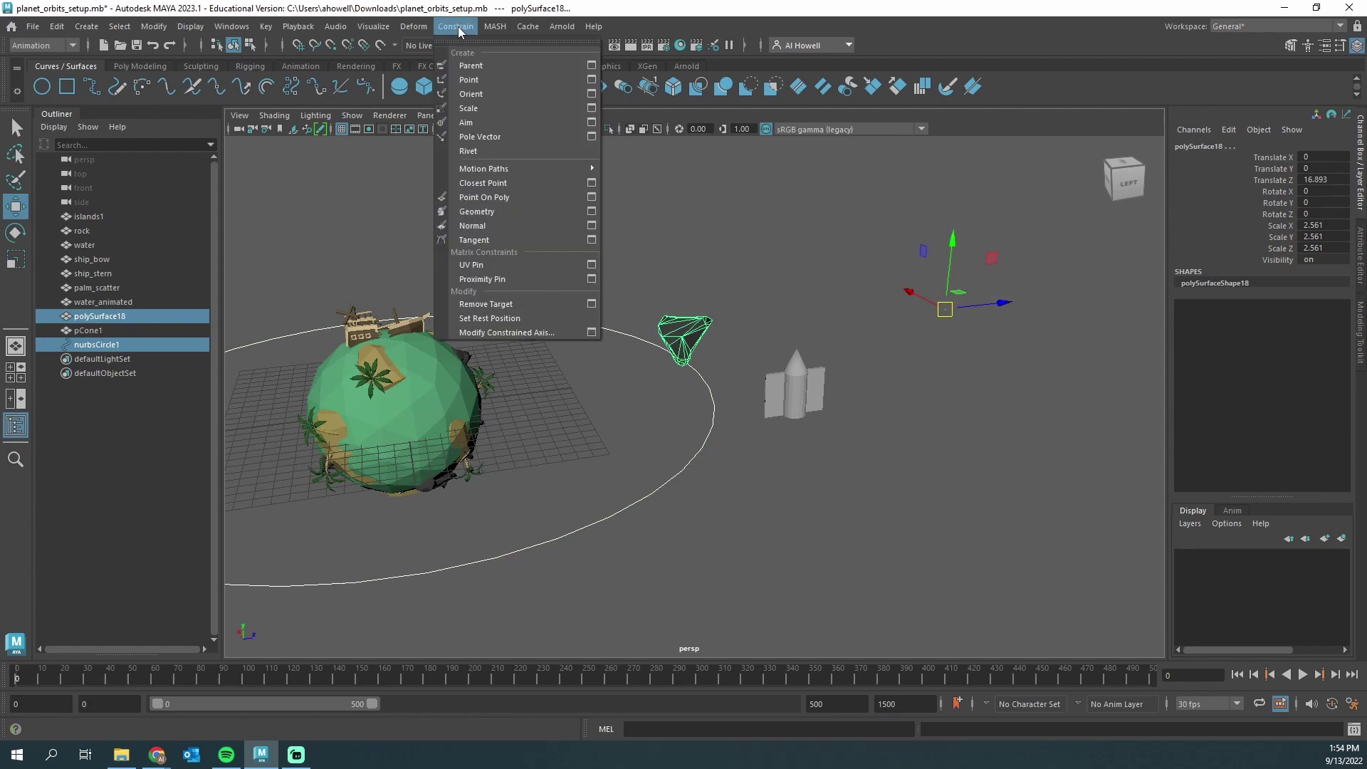
pyautogui.moveTo(581, 177)
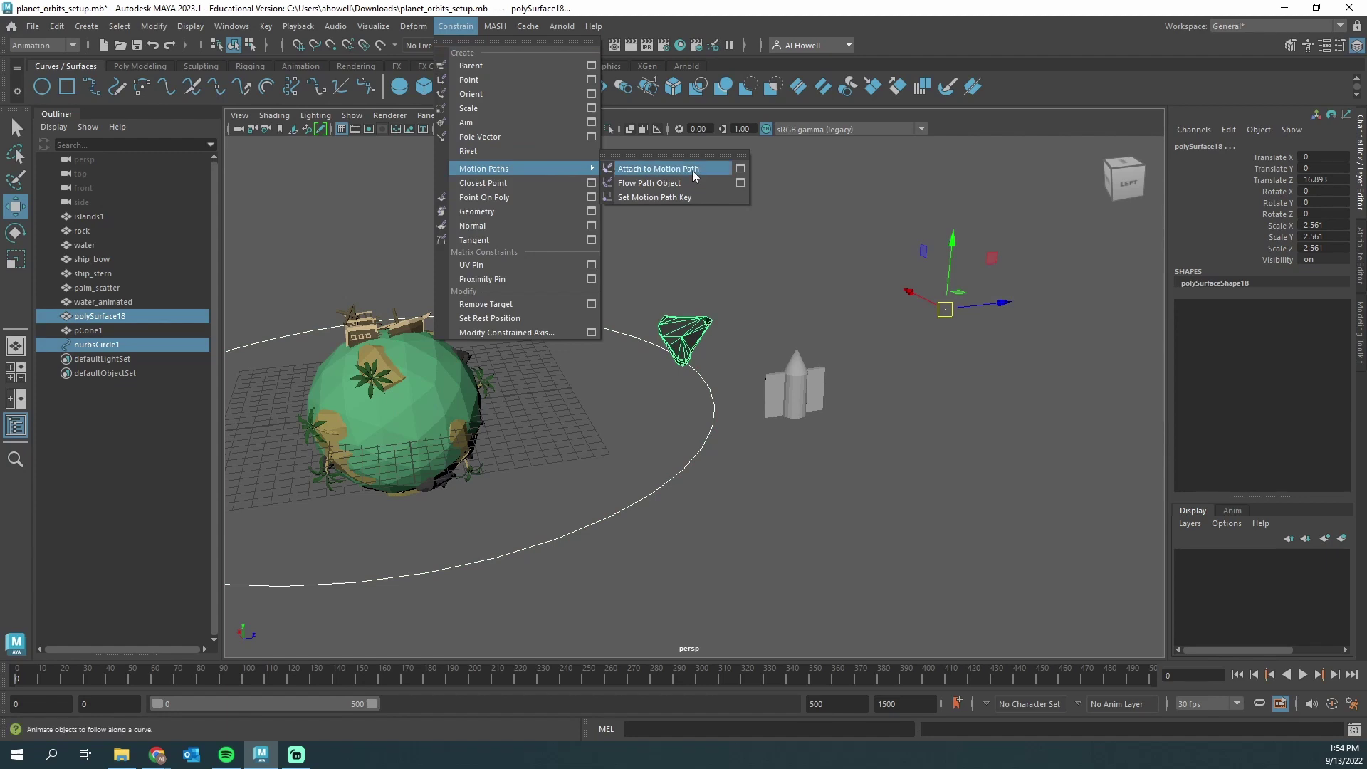
pyautogui.click(740, 171)
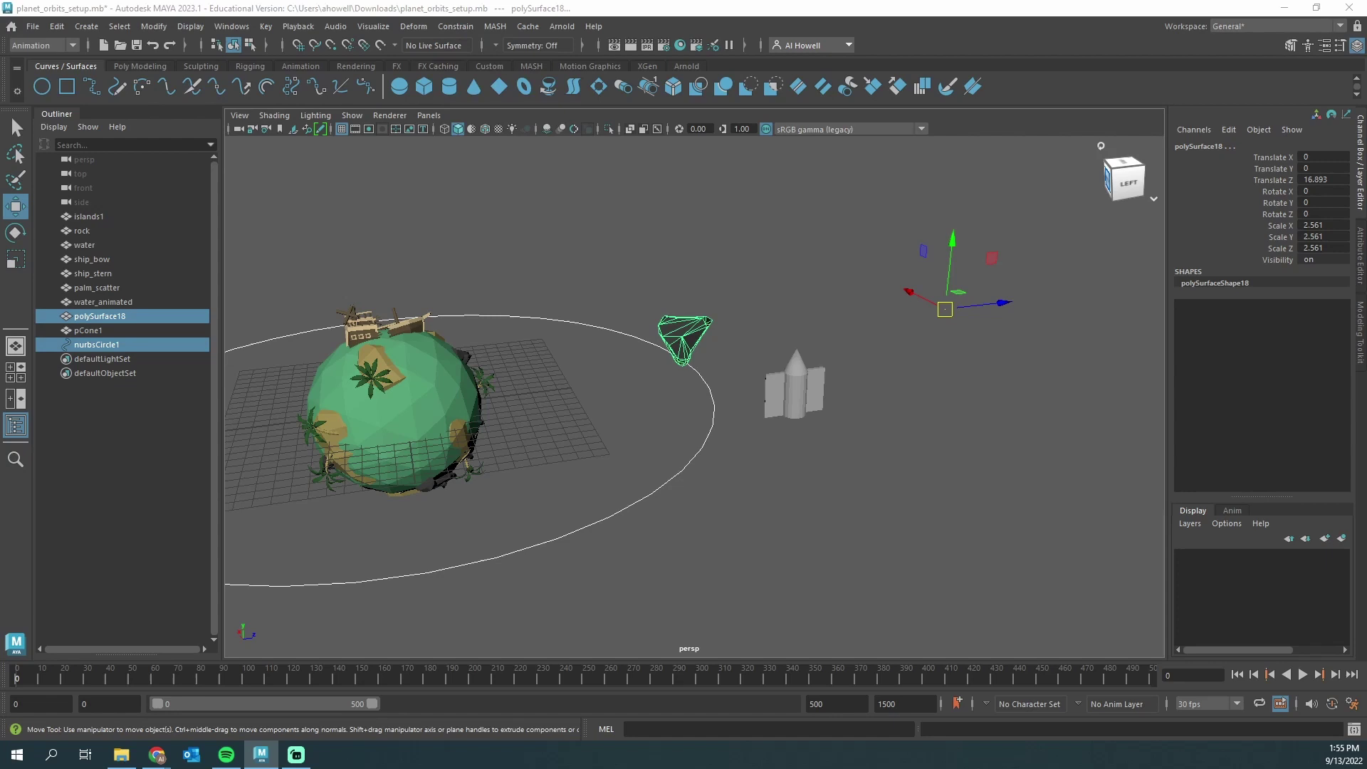
pyautogui.moveTo(1039, 87); pyautogui.dragTo(840, 161)
pyautogui.click(668, 176)
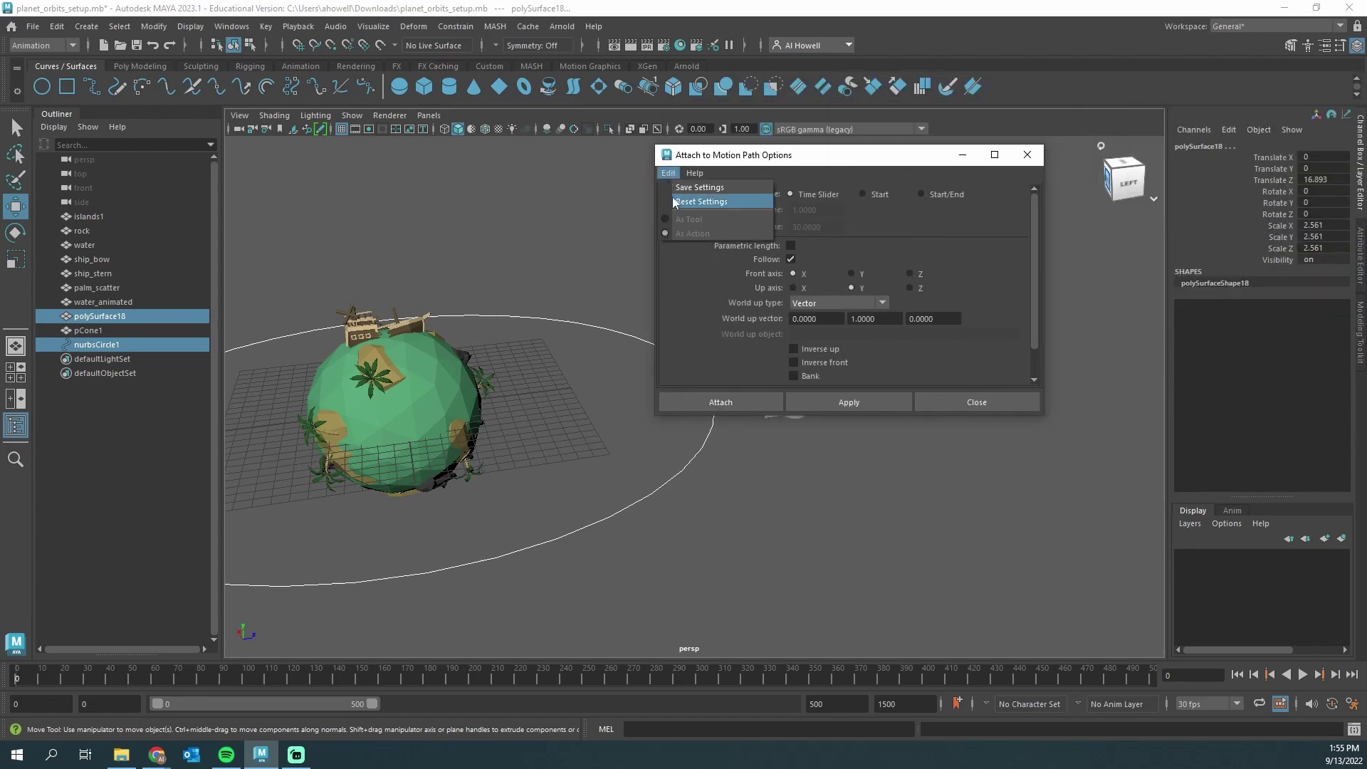
pyautogui.click(677, 202)
pyautogui.moveTo(886, 162); pyautogui.dragTo(1083, 149)
pyautogui.click(1045, 388)
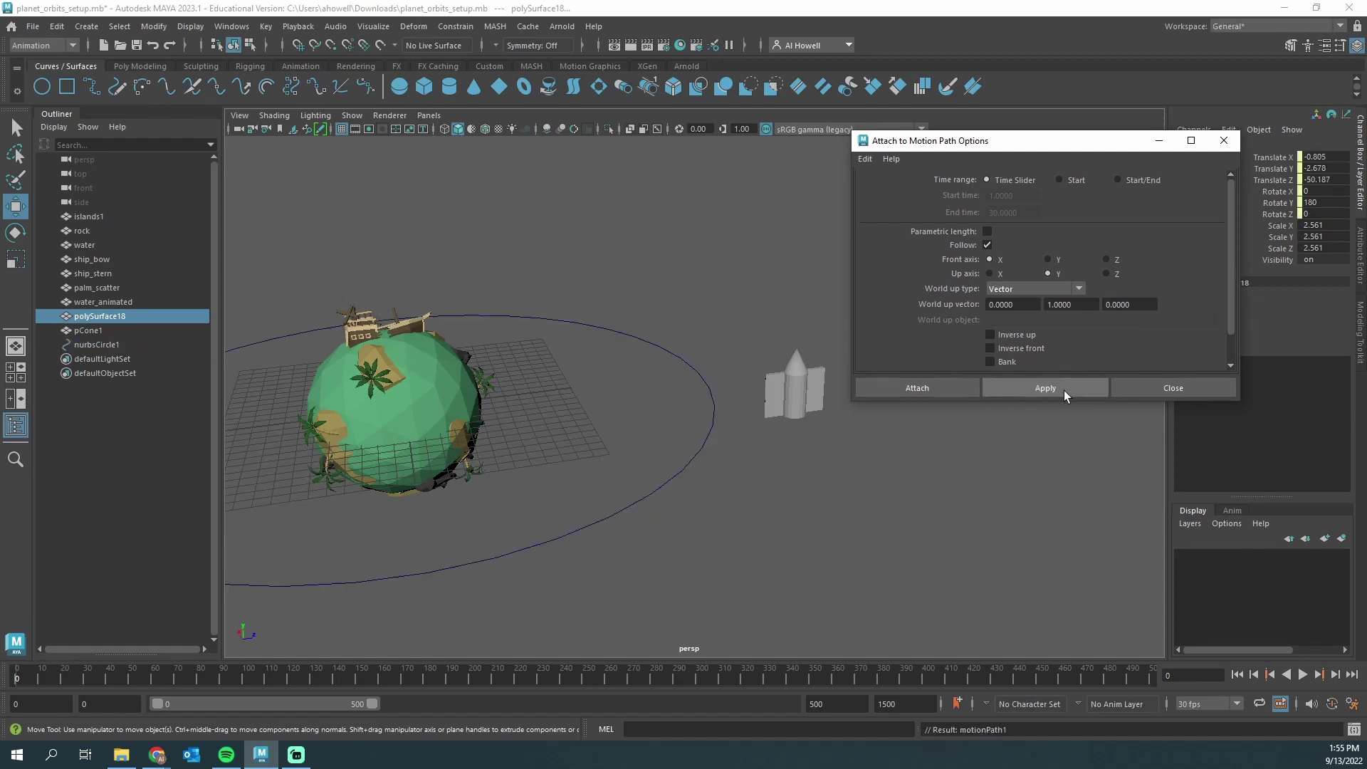
# - Scrub the timeline to about frame 119 and show the scene in wireframe to locate the asteroid relative to its path
pyautogui.scroll(-5, 619, 491)
pyautogui.scroll(4, 566, 472)
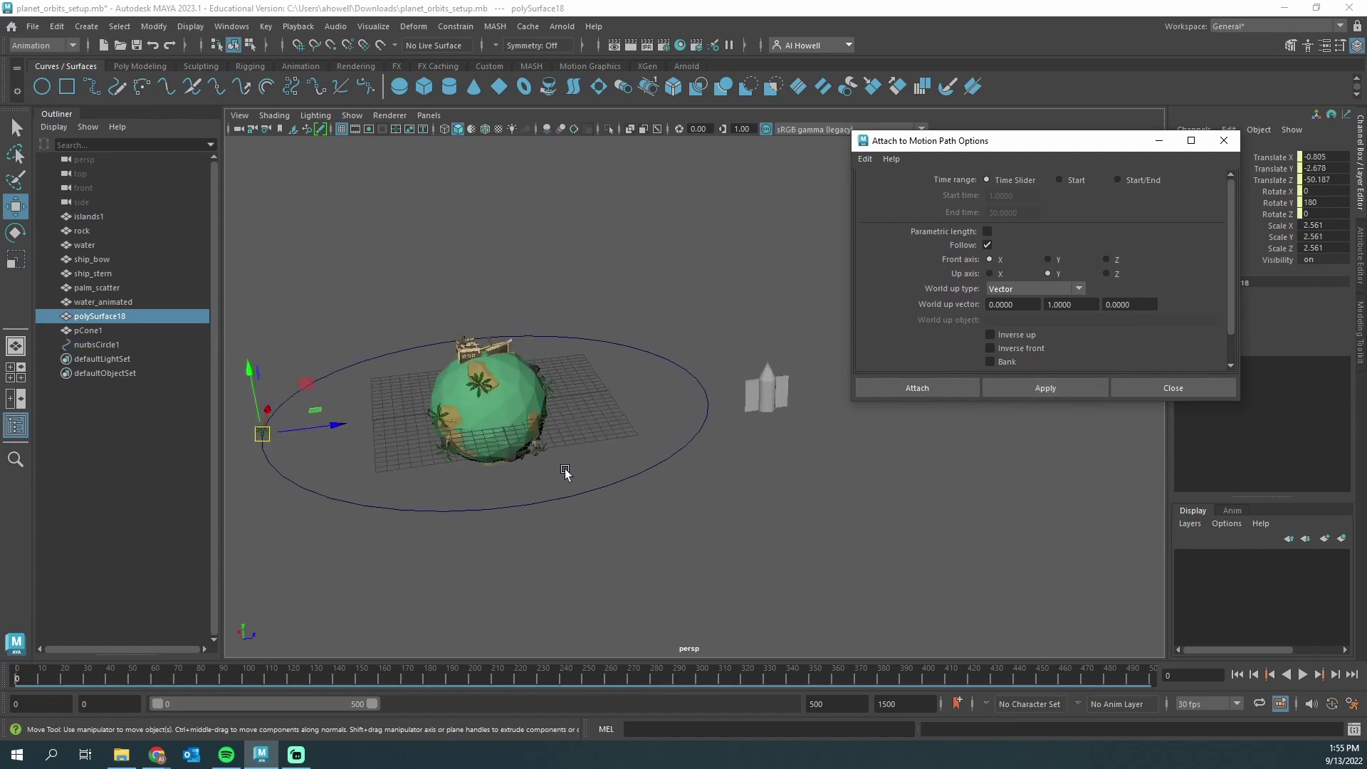
pyautogui.scroll(-6, 586, 472)
pyautogui.scroll(6, 605, 472)
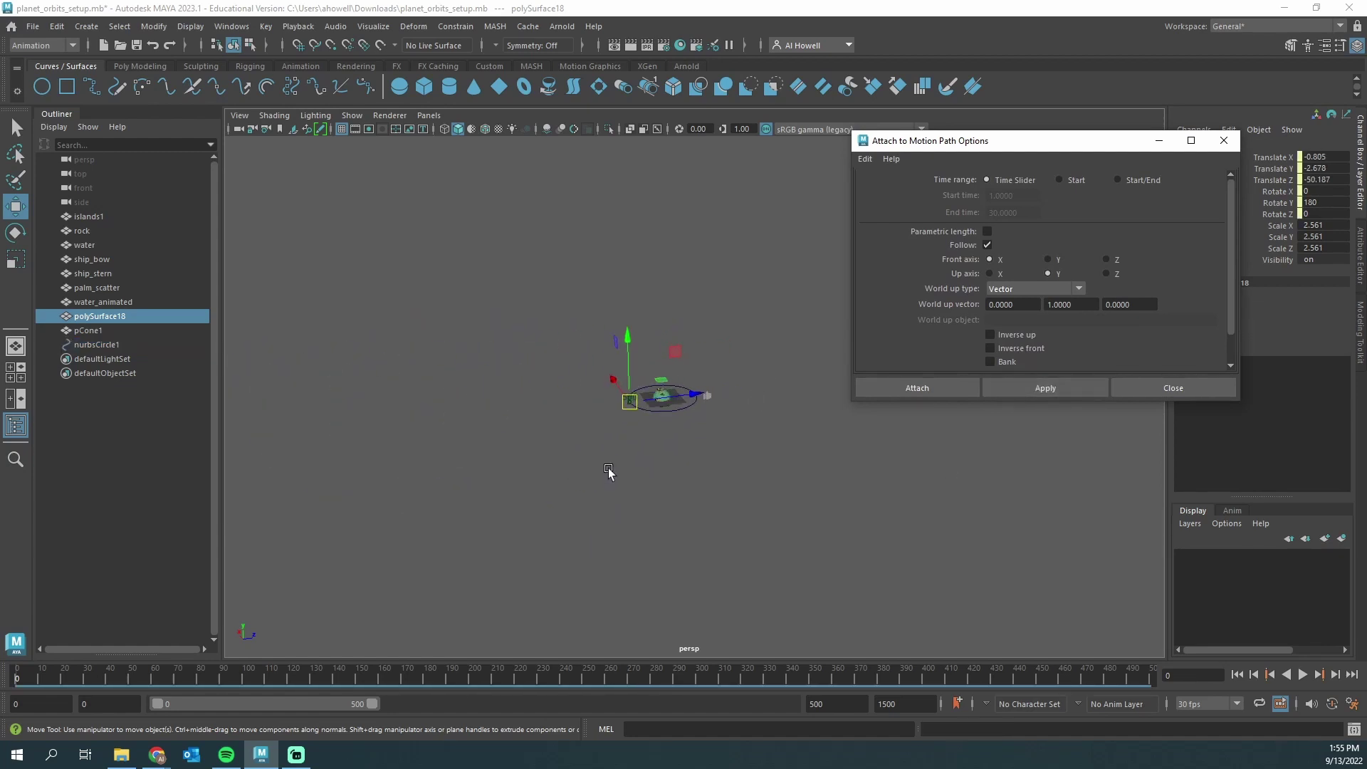
pyautogui.scroll(5, 612, 469)
pyautogui.scroll(-6, 622, 463)
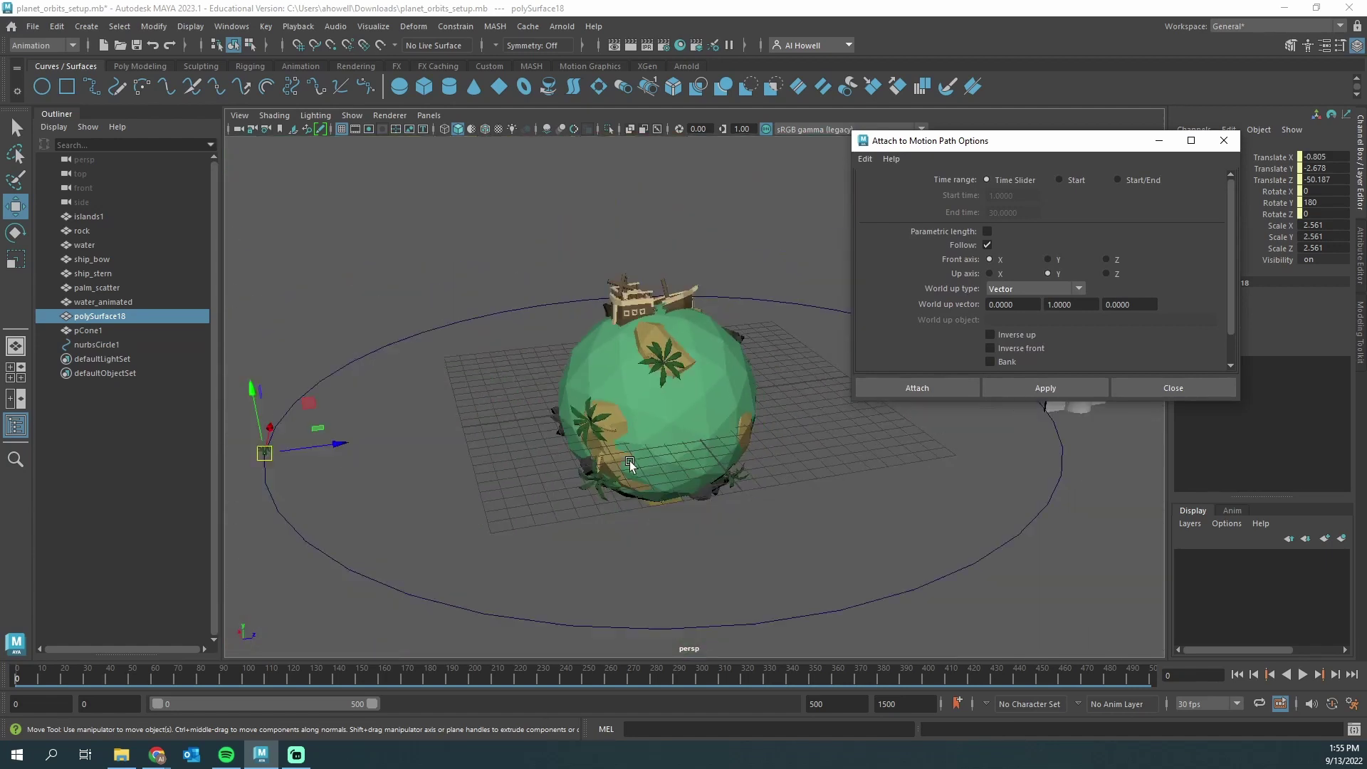
pyautogui.moveTo(47, 686); pyautogui.dragTo(288, 683)
pyautogui.press('4')
# - Play the animation from the start and stop it to check how the asteroid with the offset pivot travels
pyautogui.scroll(3, 697, 408)
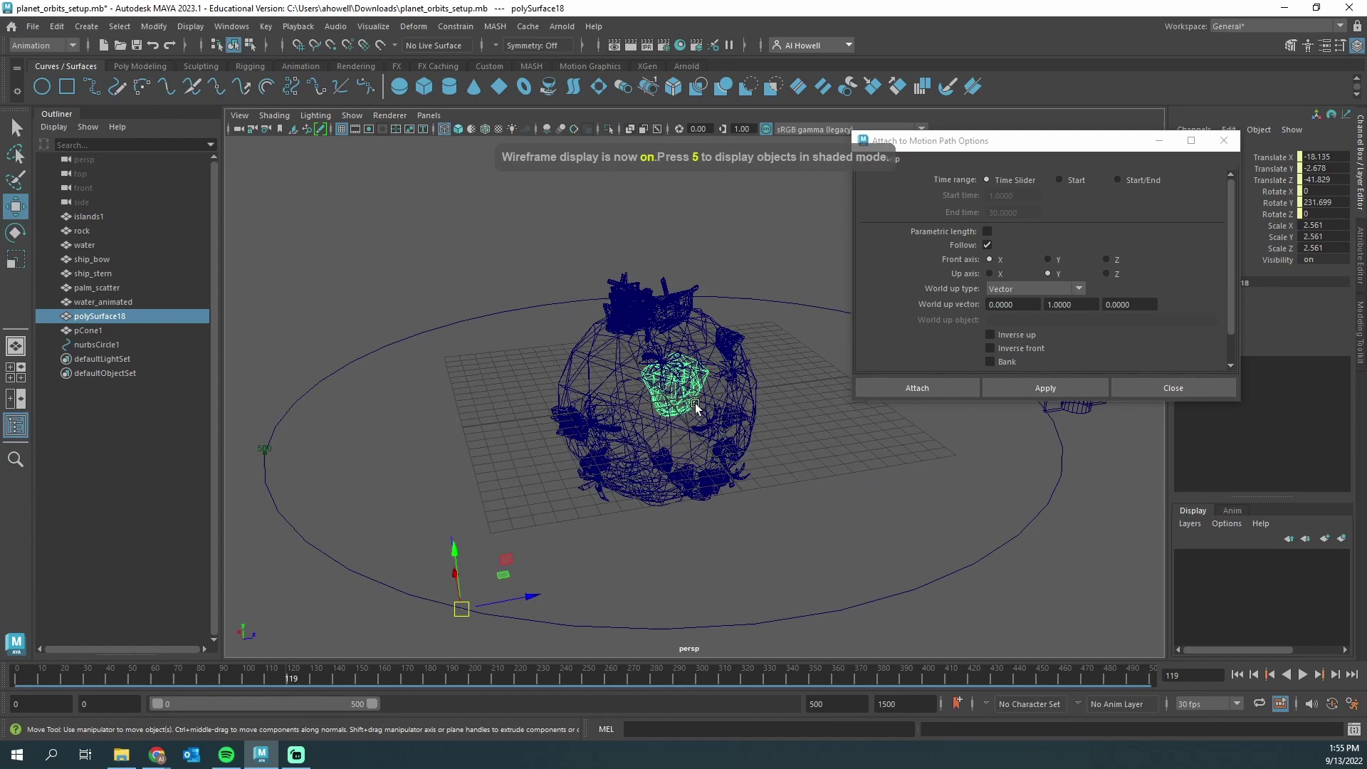
pyautogui.scroll(-3, 696, 407)
pyautogui.scroll(1, 699, 408)
pyautogui.keyDown('alt'); pyautogui.moveTo(699, 408); pyautogui.dragTo(586, 396); pyautogui.keyUp('alt')
pyautogui.hotkey('alt', 'v')
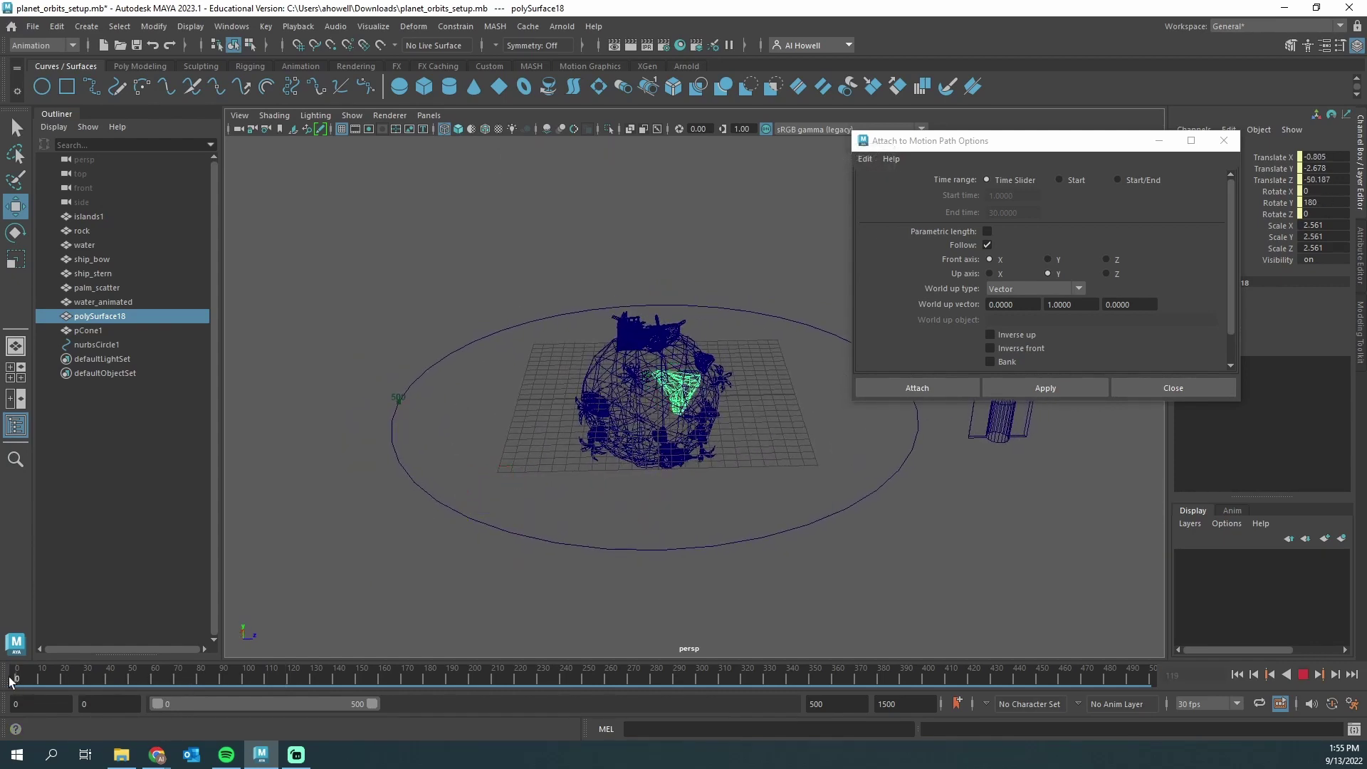
pyautogui.hotkey('alt', 'v')
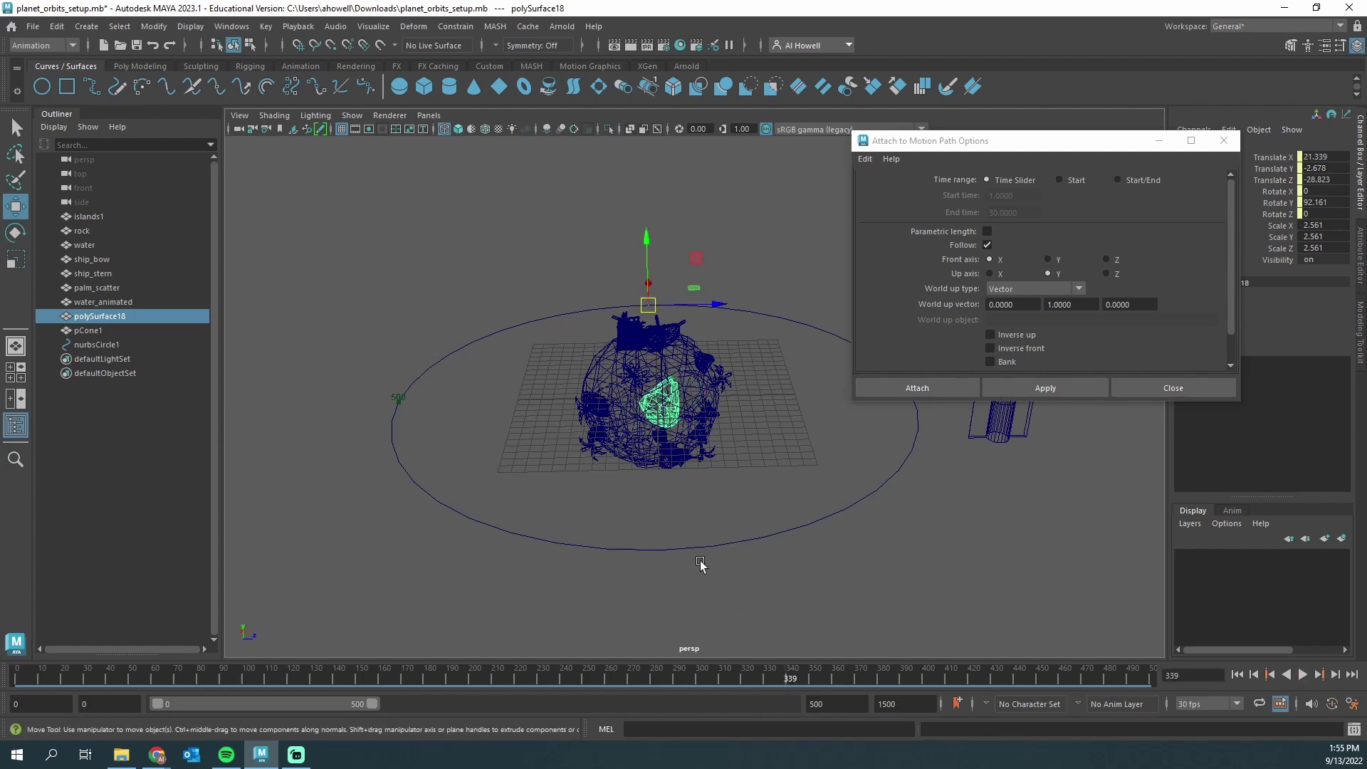
# - Return the scene to shaded display and undo the asteroid's motion path attachment, keeping its offset pivot
pyautogui.keyDown('alt'); pyautogui.moveTo(803, 490); pyautogui.dragTo(689, 501); pyautogui.keyUp('alt')
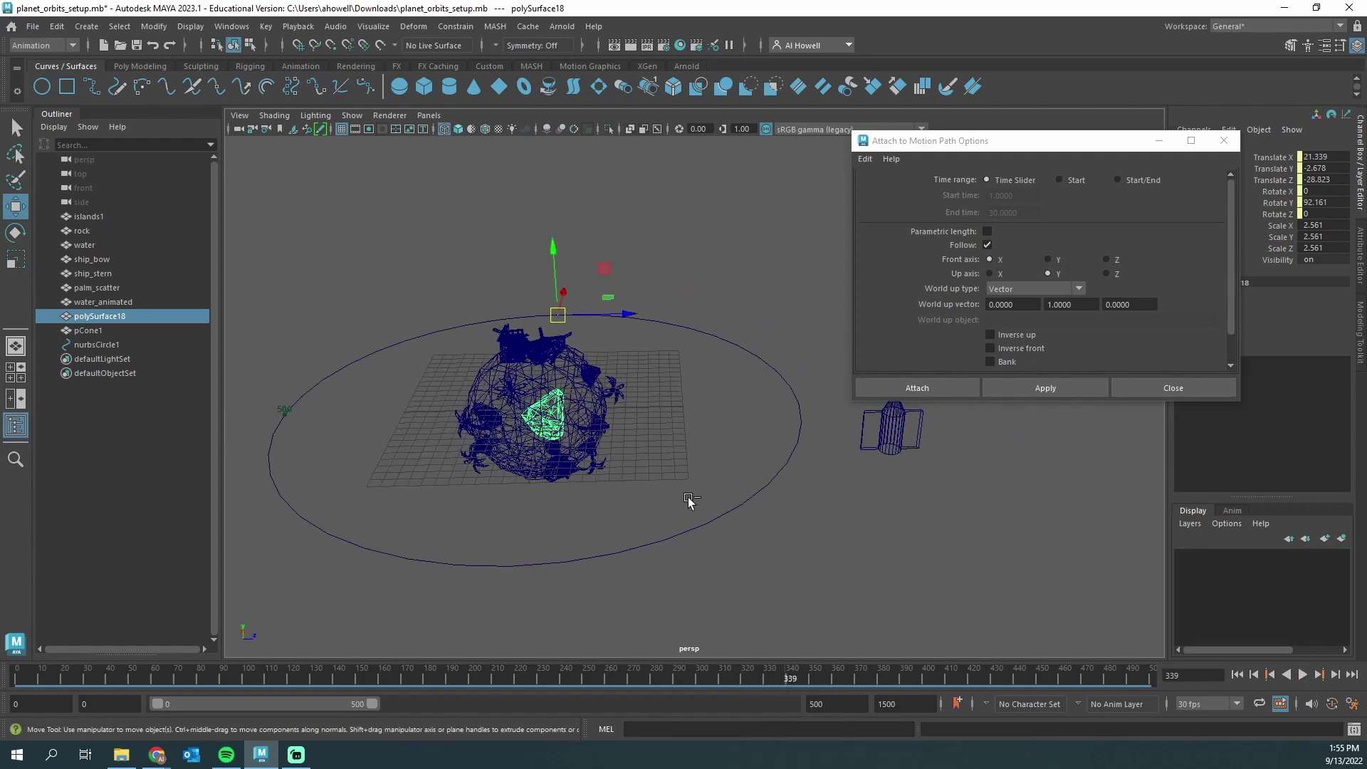
pyautogui.press('5')
pyautogui.hotkey('ctrl', 'z')
pyautogui.hotkey('ctrl', 'z')
pyautogui.hotkey('ctrl', 'z')
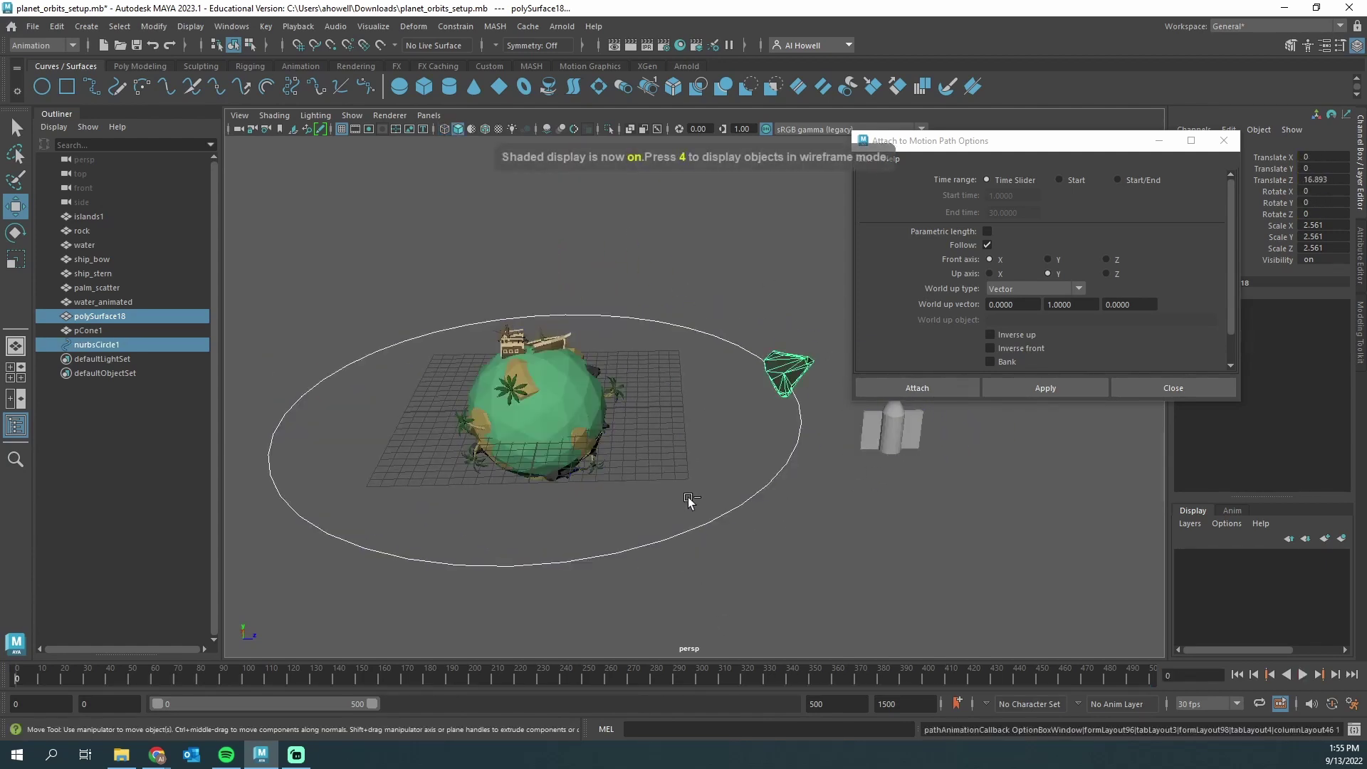
# - Select only the asteroid and center its pivot on its own mesh
pyautogui.click(804, 361)
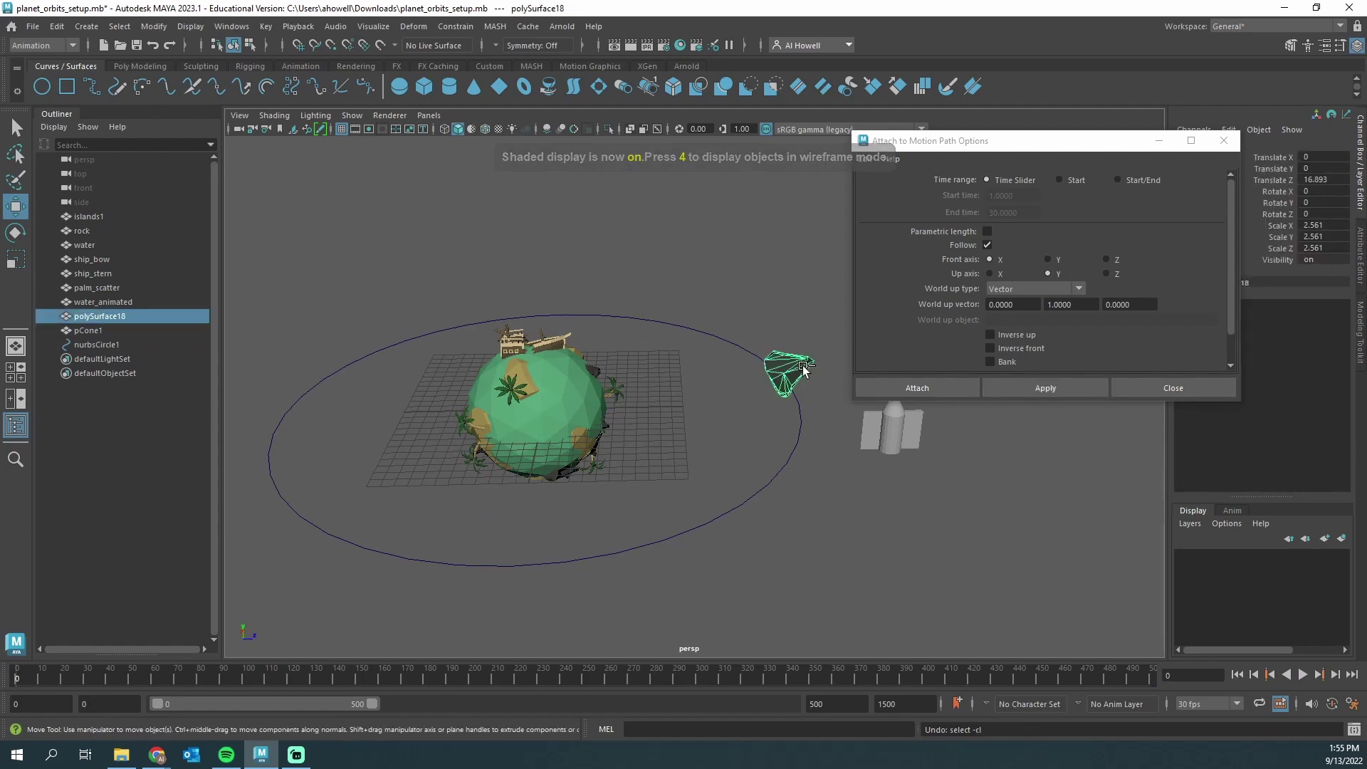
pyautogui.keyDown('shift'); pyautogui.click(791, 380); pyautogui.keyUp('shift')
pyautogui.click(778, 366)
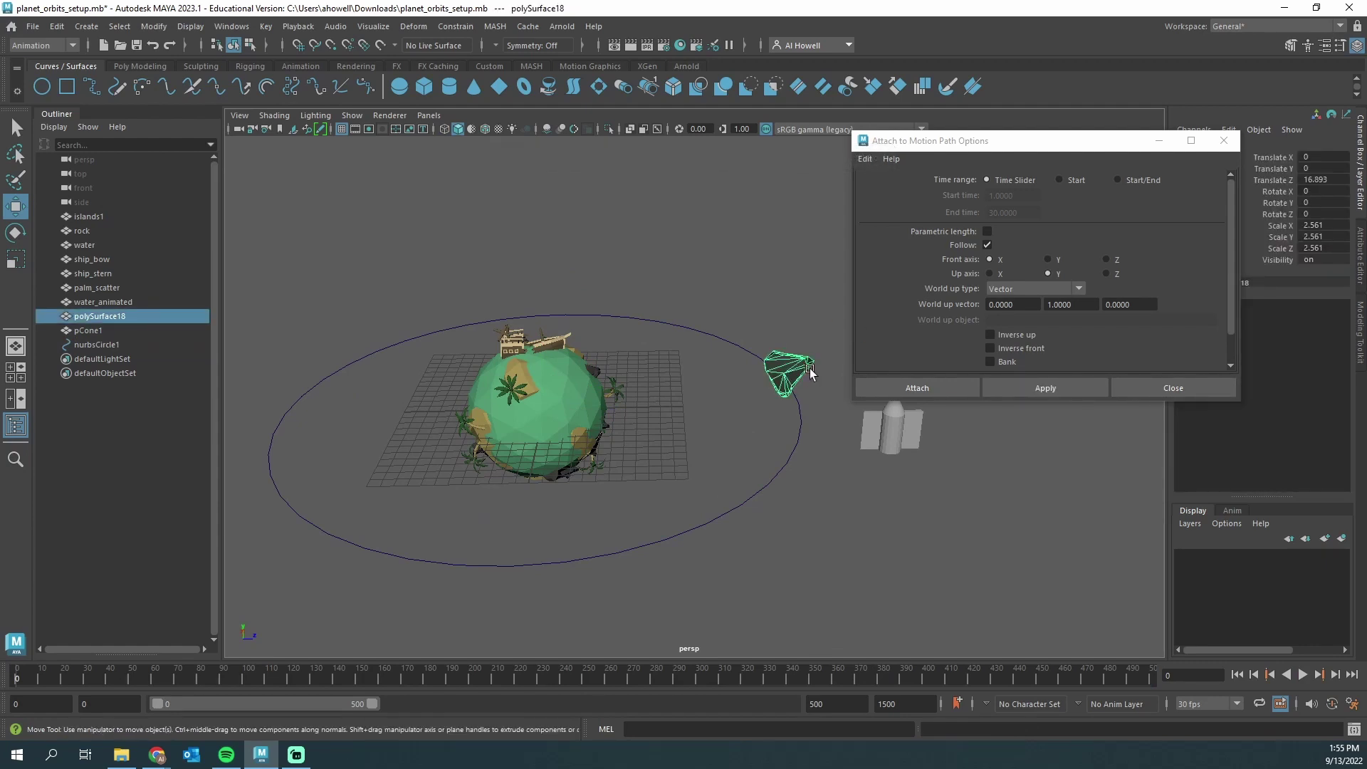
pyautogui.scroll(-5, 790, 374)
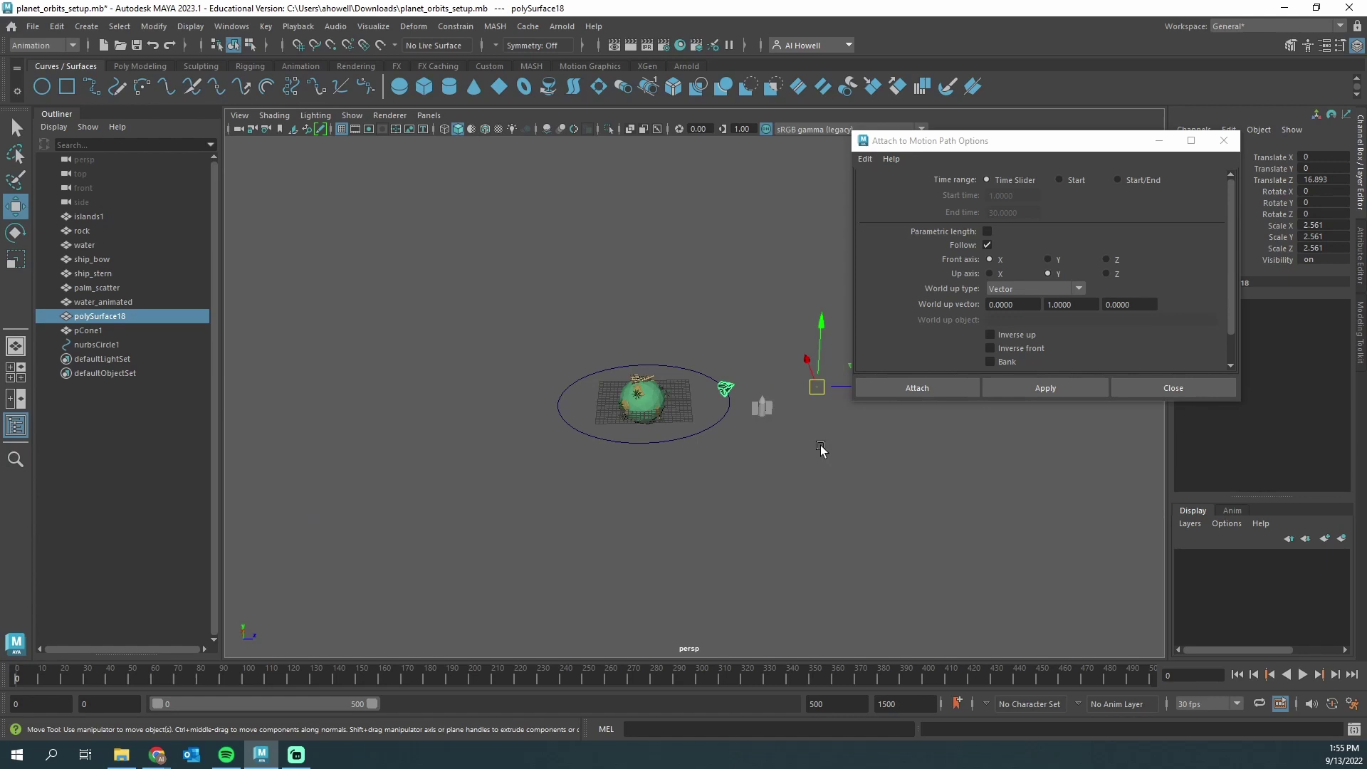
pyautogui.scroll(5, 820, 447)
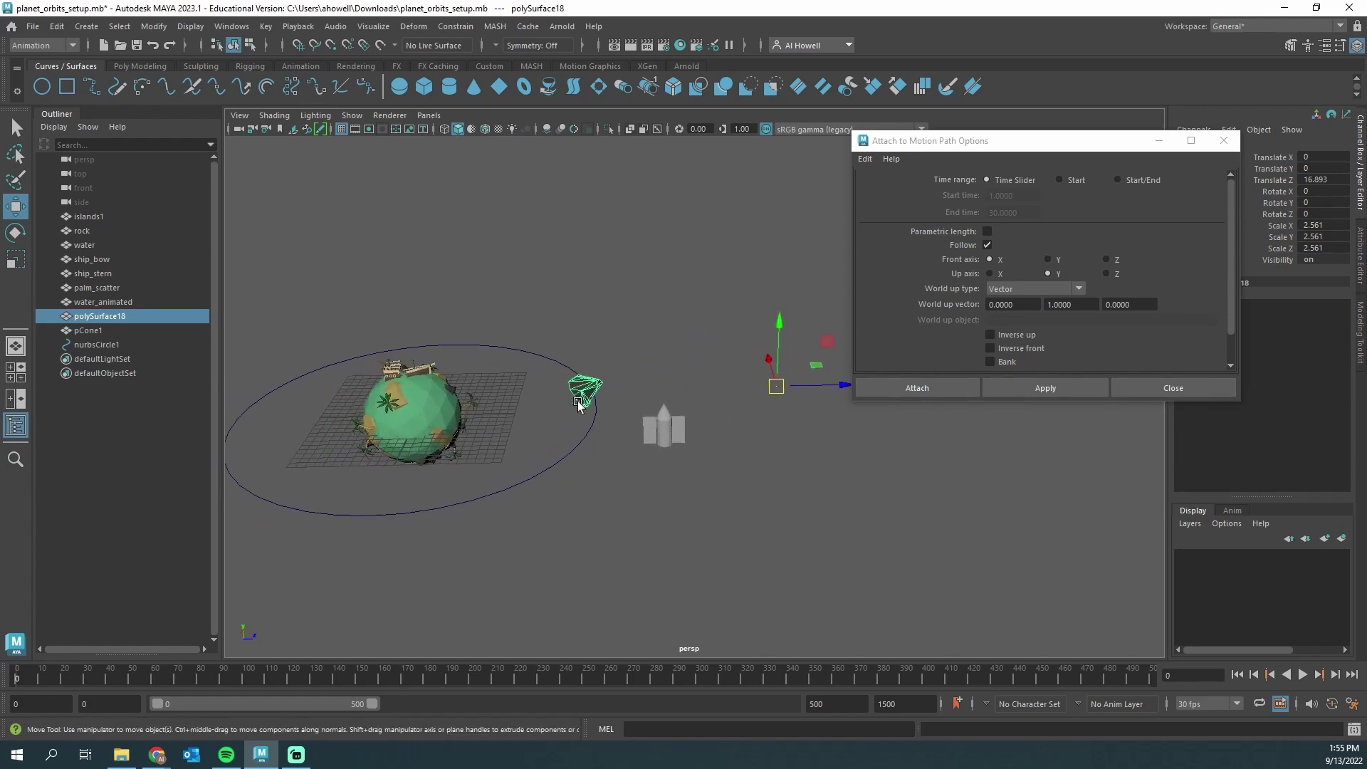
pyautogui.click(154, 26)
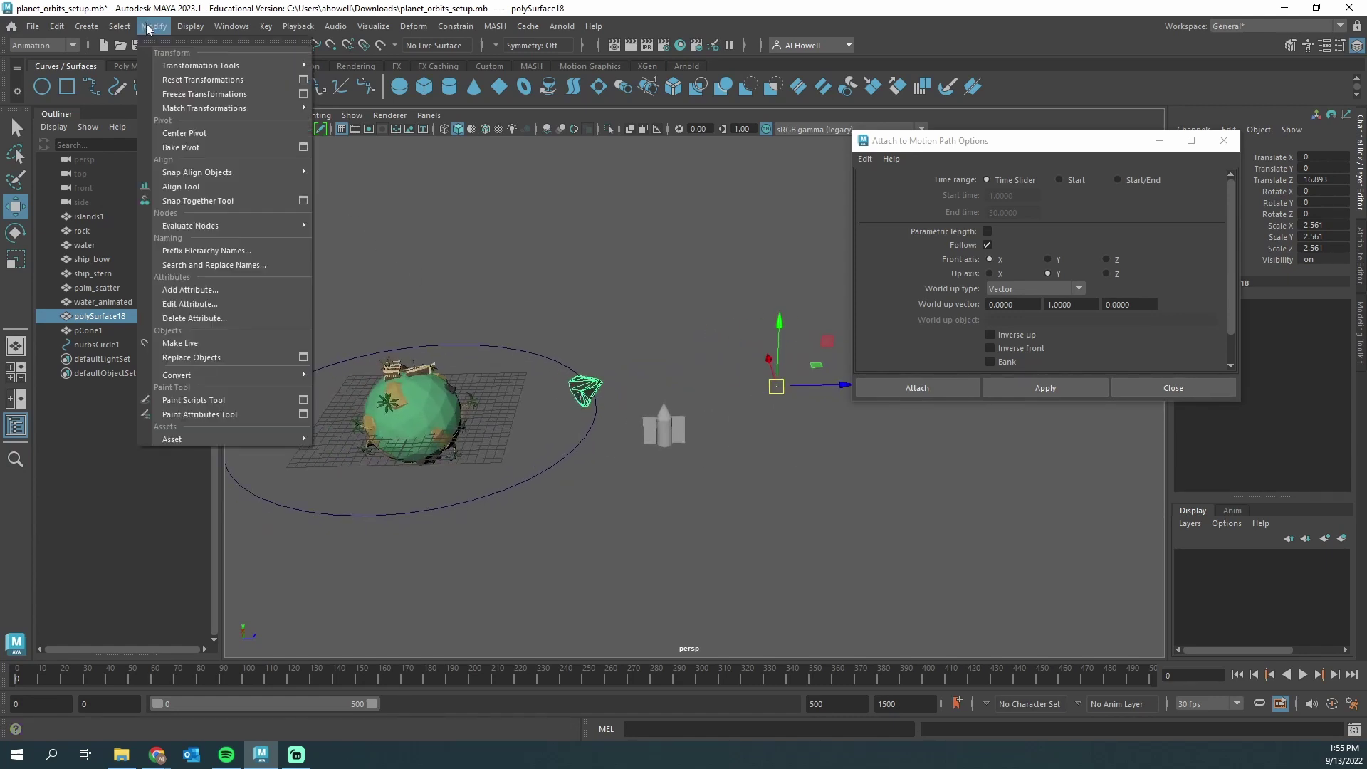
pyautogui.click(178, 135)
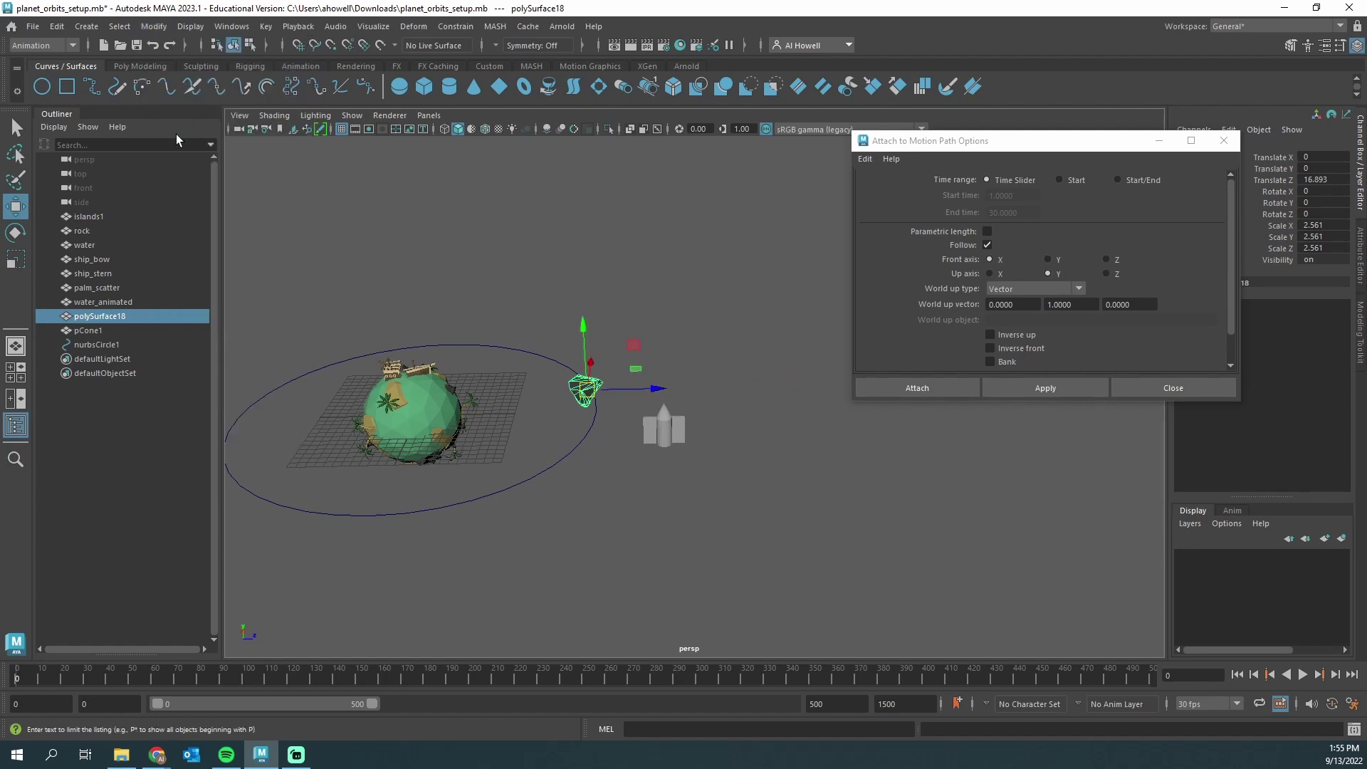
pyautogui.scroll(4, 590, 399)
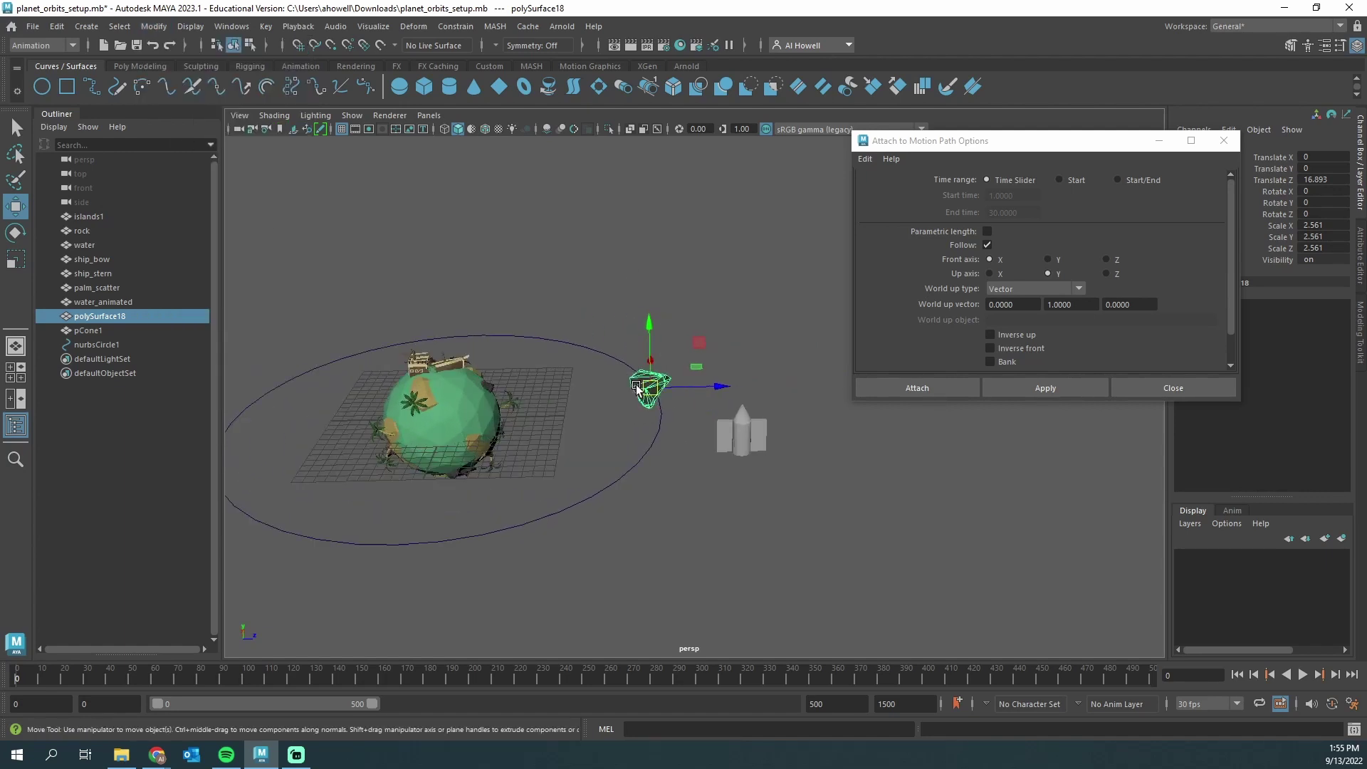
# - Attach the asteroid to the NURBS circle as a motion path, with the Time Slider range, Follow on, front axis X and up axis Y
pyautogui.click(611, 356)
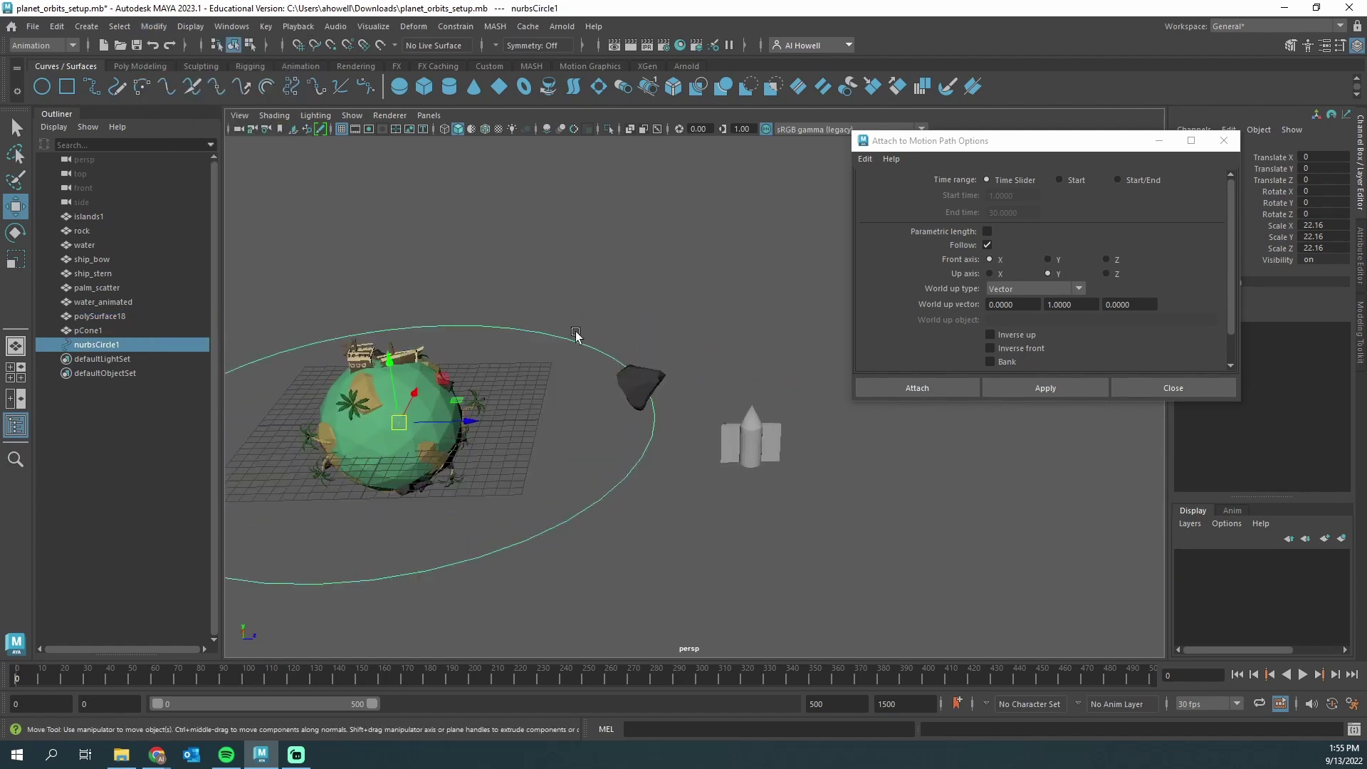
pyautogui.keyDown('shift'); pyautogui.click(637, 390); pyautogui.keyUp('shift')
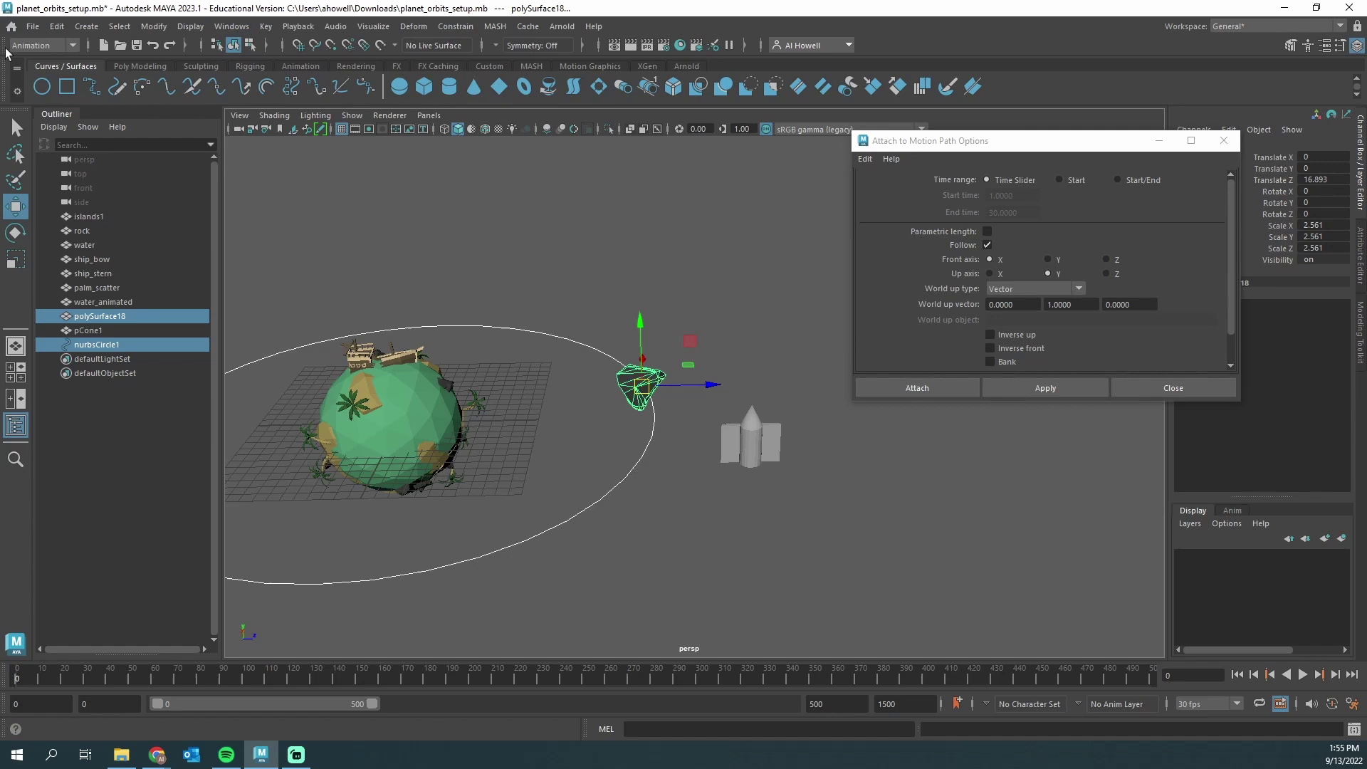
pyautogui.click(459, 26)
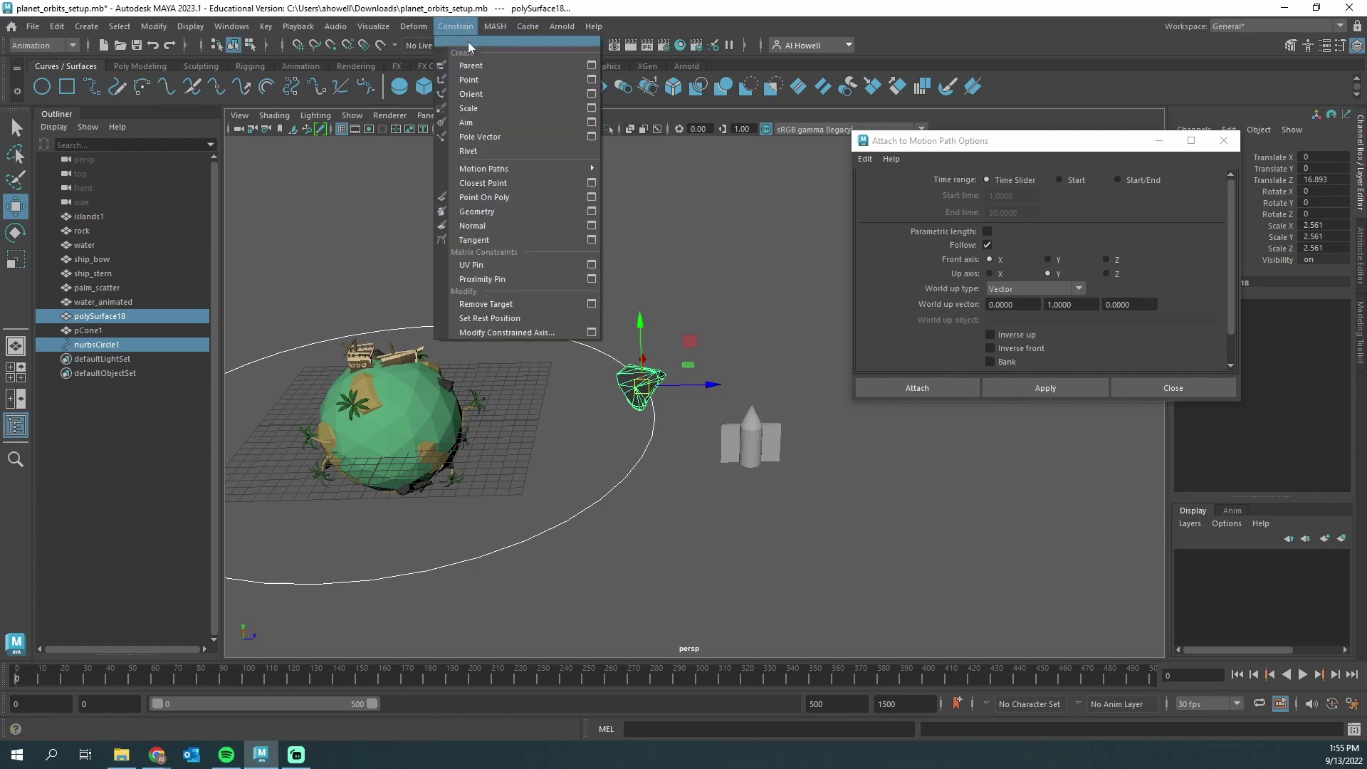
pyautogui.moveTo(557, 168)
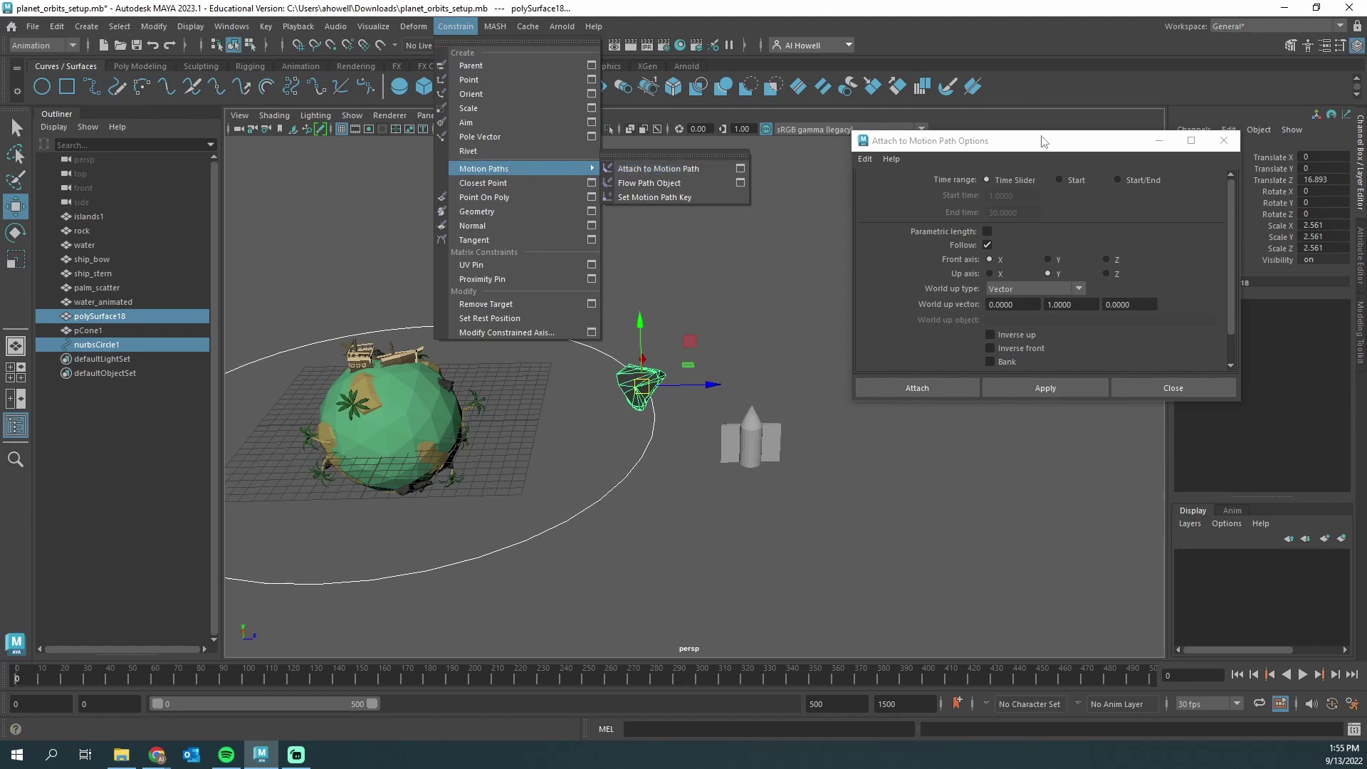
pyautogui.click(951, 142)
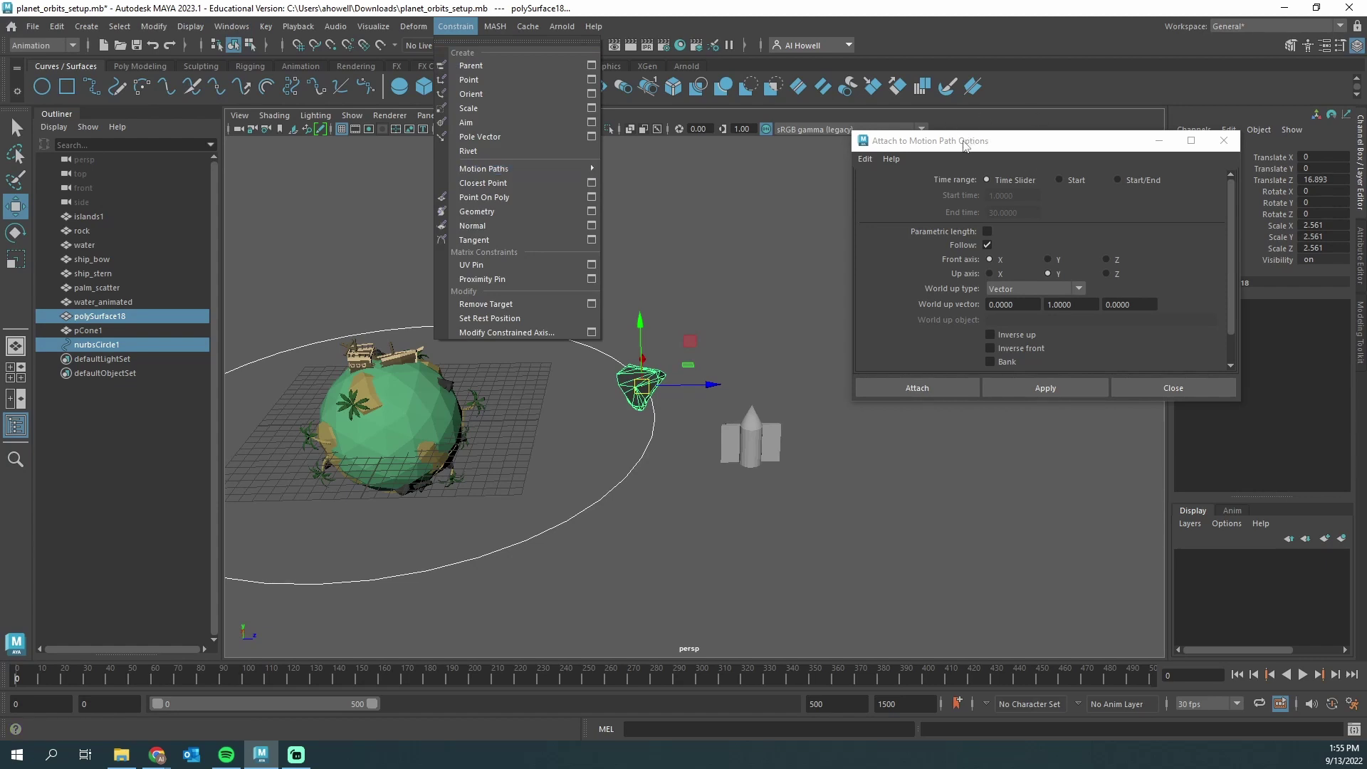
pyautogui.click(1033, 387)
pyautogui.keyDown('alt'); pyautogui.moveTo(548, 420); pyautogui.dragTo(809, 373, button='middle'); pyautogui.keyUp('alt')
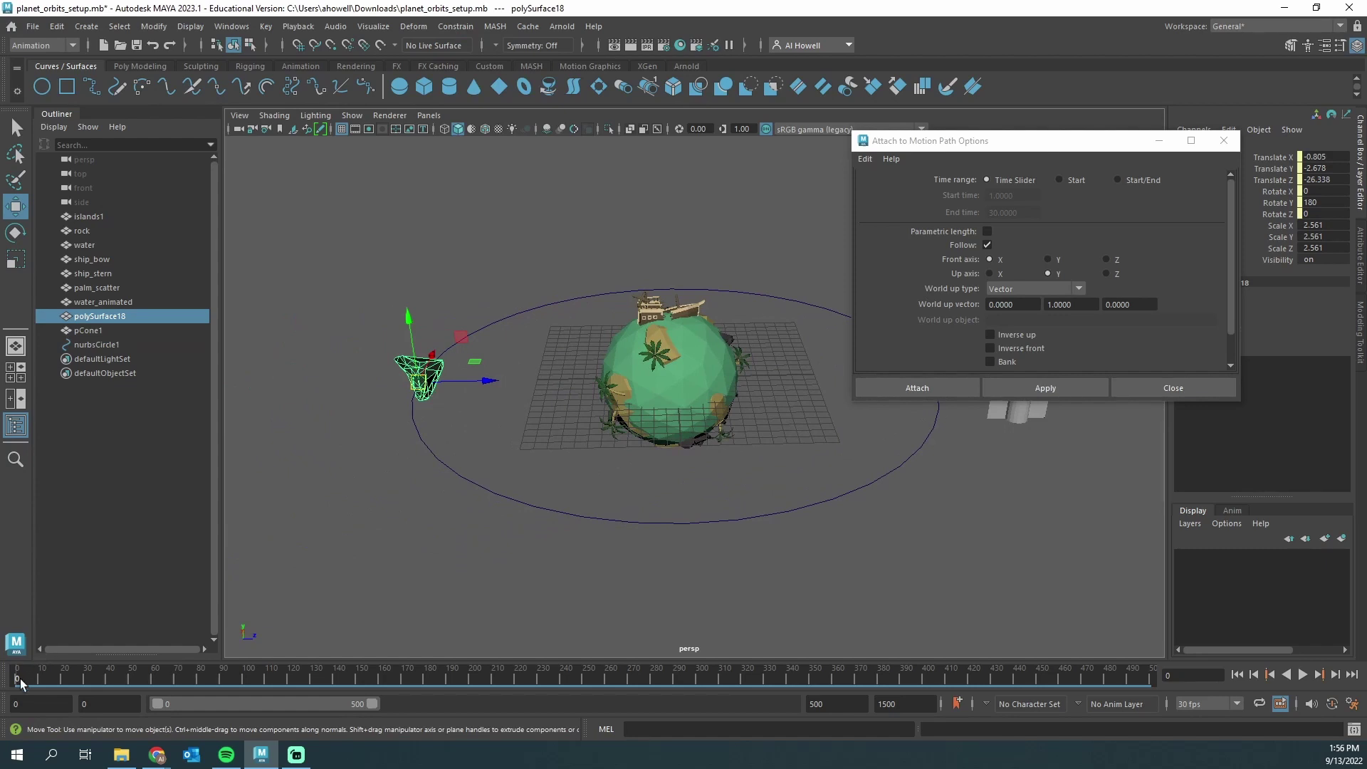
# - Scrub the timeline to about frame 118, and play the animation from the start to check how the asteroid with the centered pivot travels
pyautogui.moveTo(20, 679); pyautogui.dragTo(285, 673)
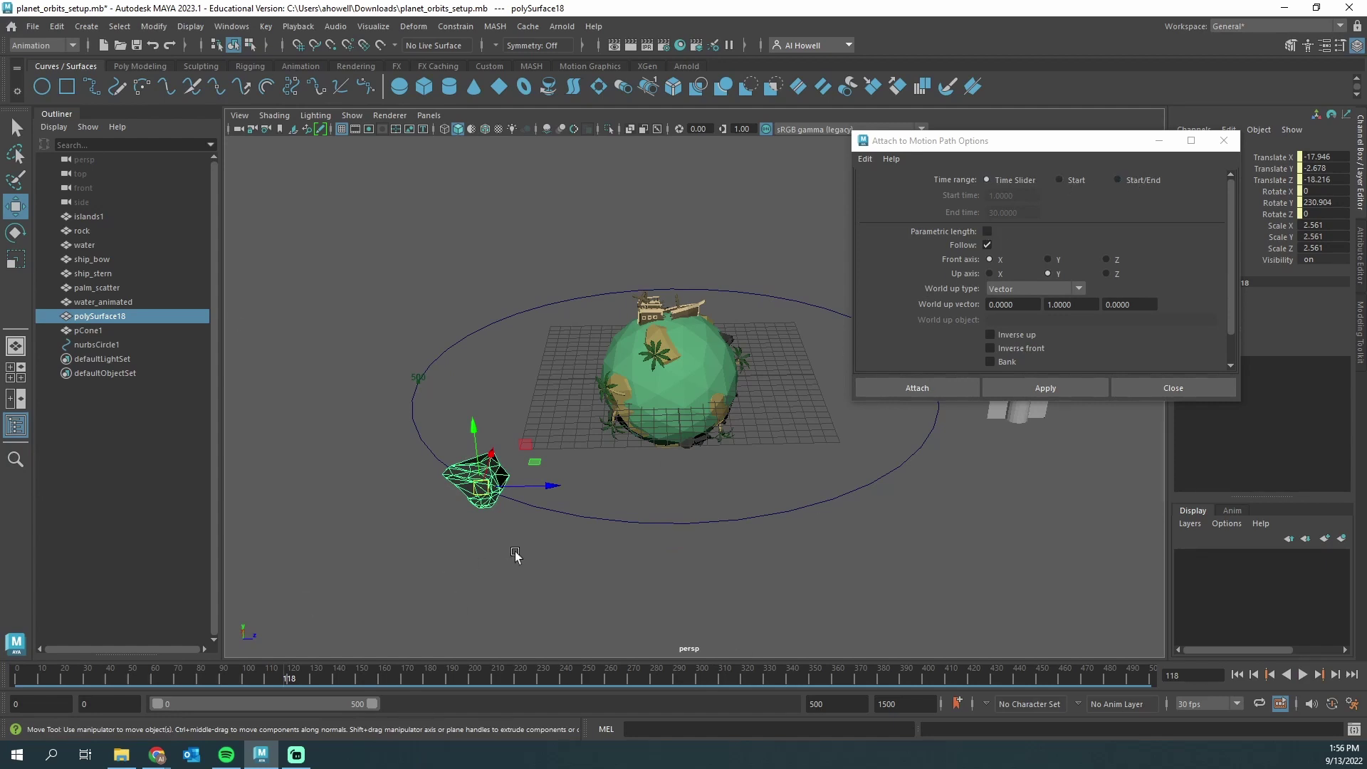
pyautogui.hotkey('alt', 'v')
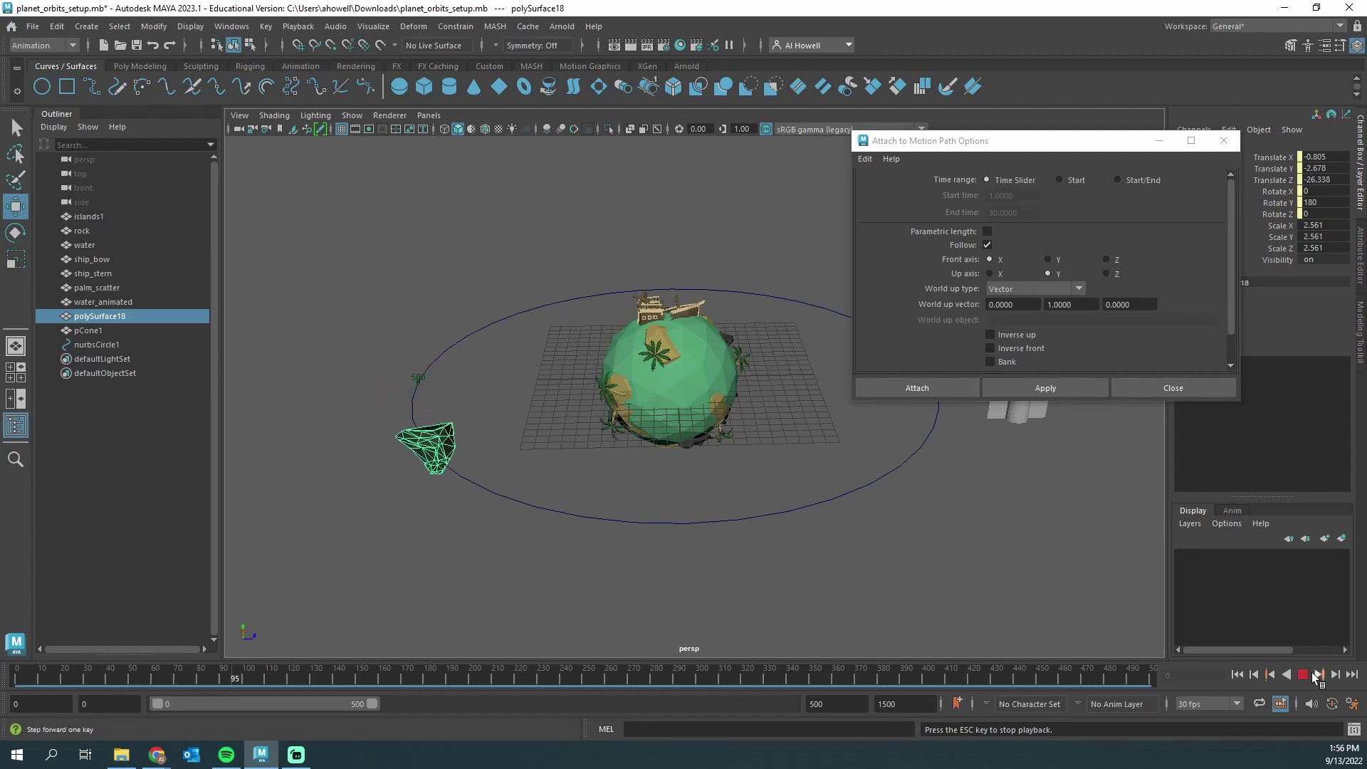
pyautogui.press('Escape')
pyautogui.hotkey('alt', 'v')
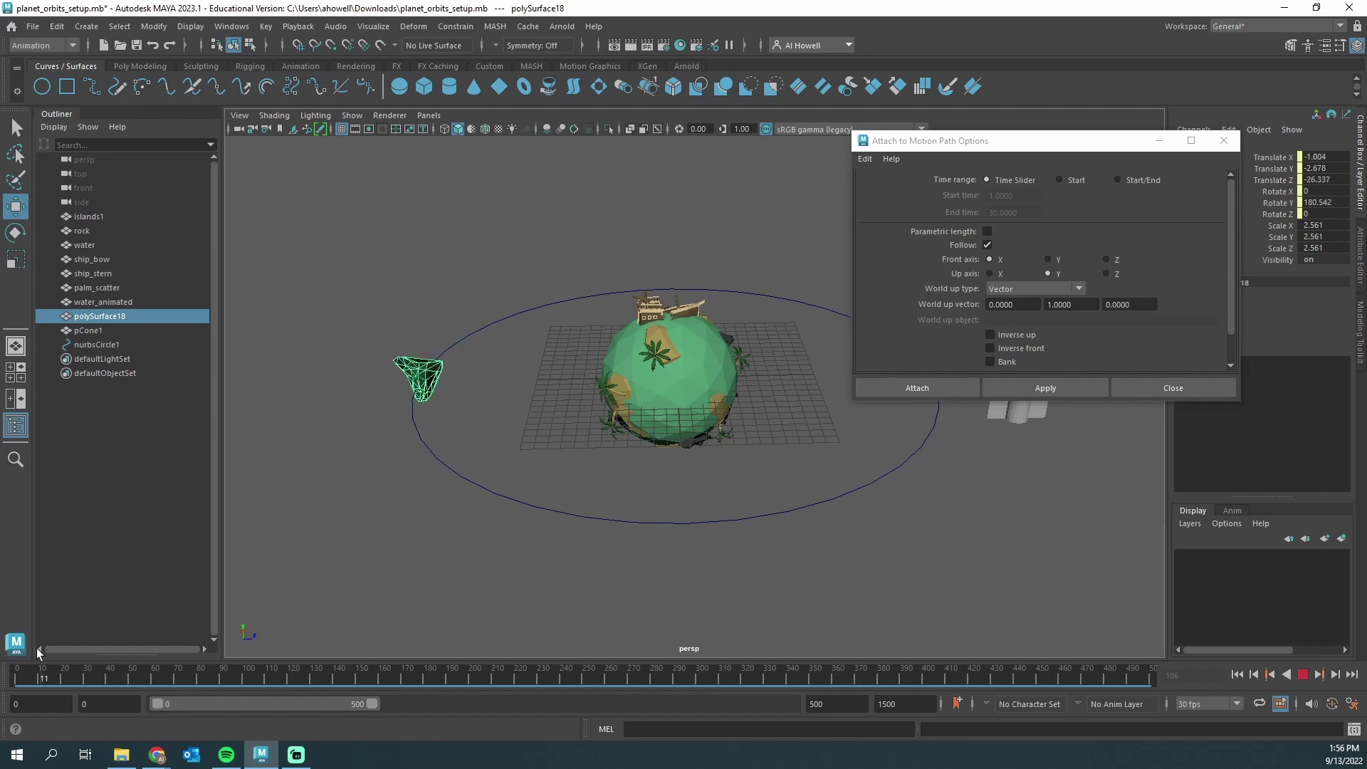
pyautogui.press('Escape')
# - Open the Graph Editor for the asteroid's animation curves and place its window over the viewport
pyautogui.keyDown('alt'); pyautogui.moveTo(692, 437); pyautogui.dragTo(639, 439); pyautogui.keyUp('alt')
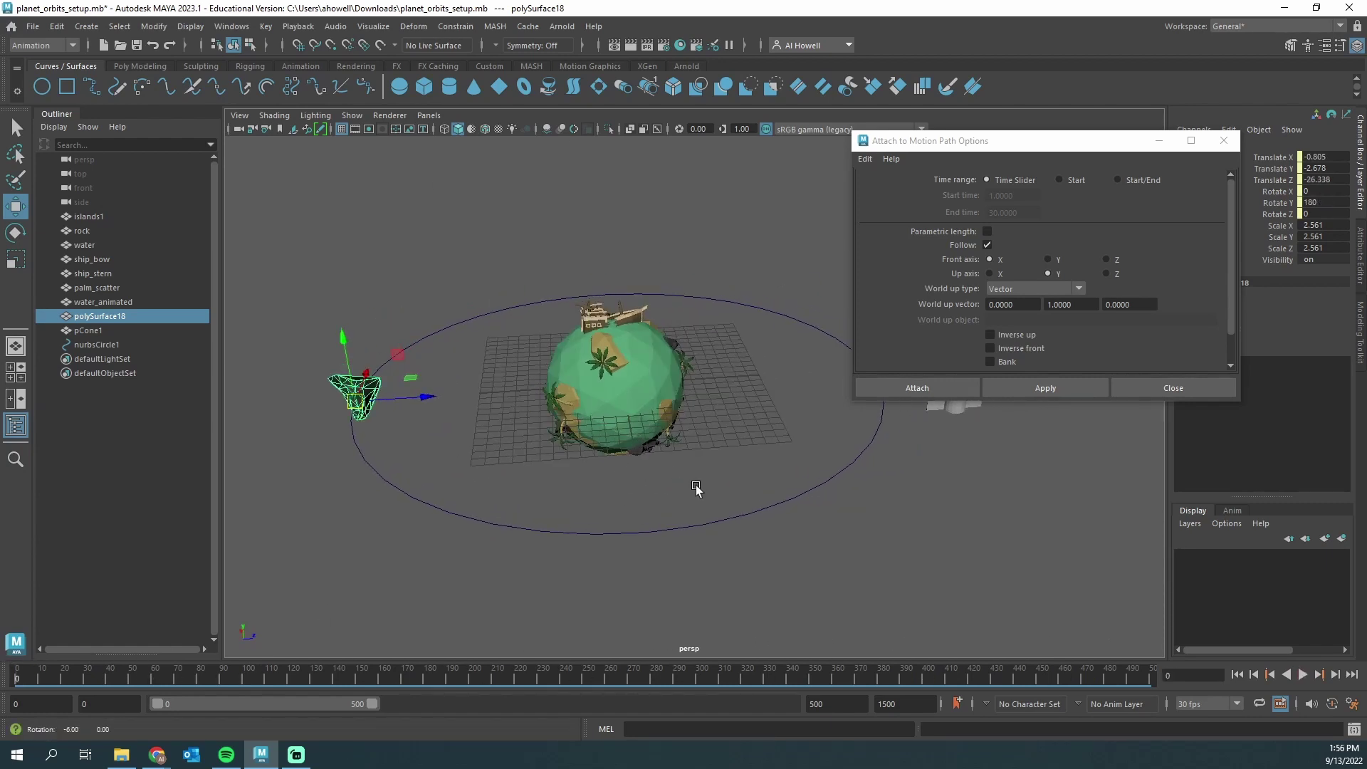
pyautogui.keyDown('alt'); pyautogui.moveTo(696, 486); pyautogui.dragTo(695, 484); pyautogui.keyUp('alt')
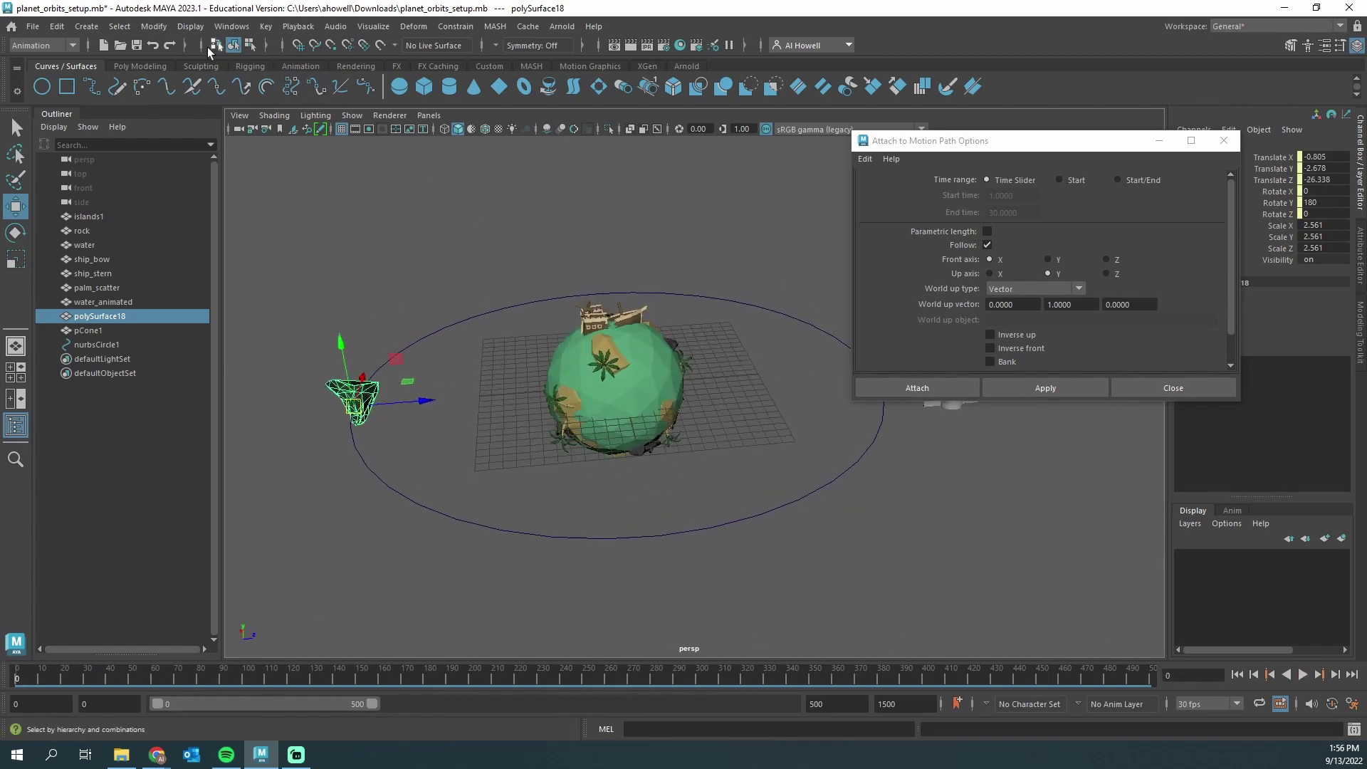
pyautogui.click(231, 27)
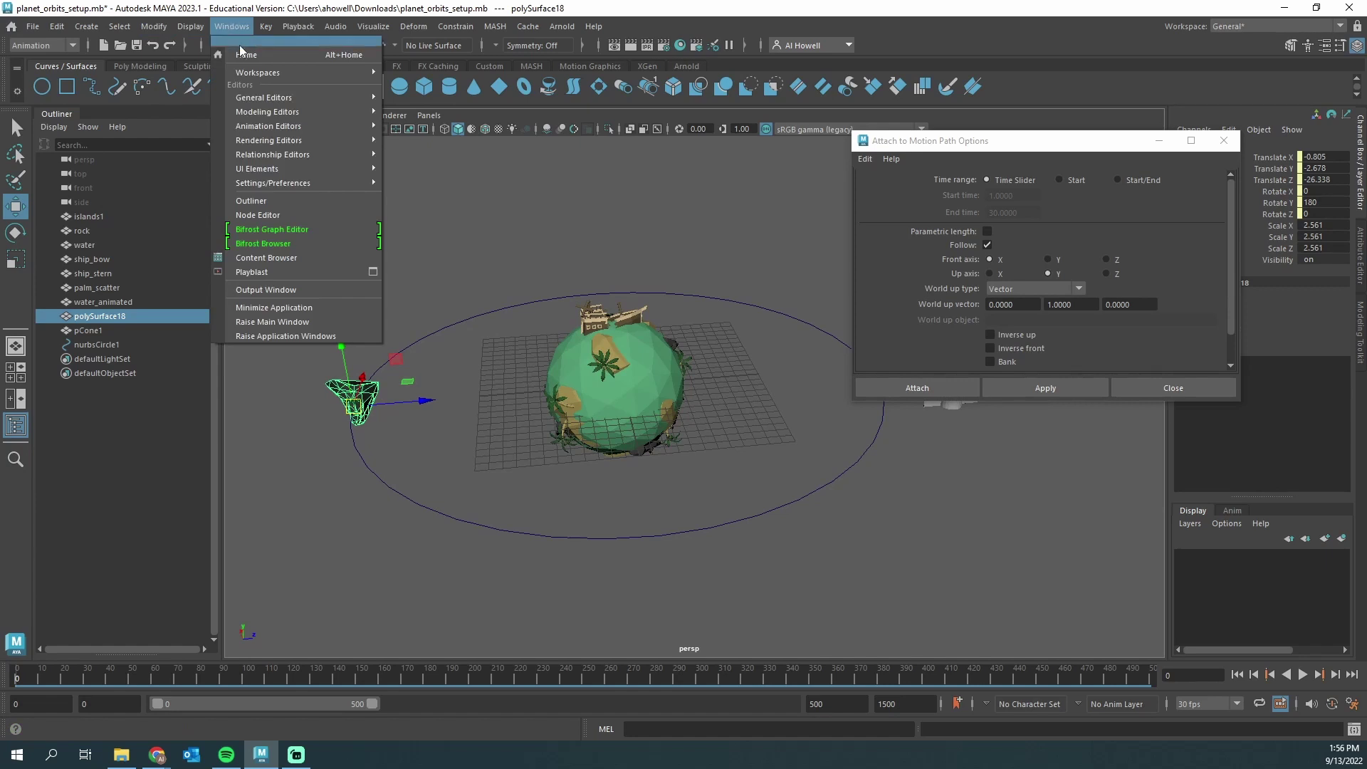
pyautogui.moveTo(322, 125)
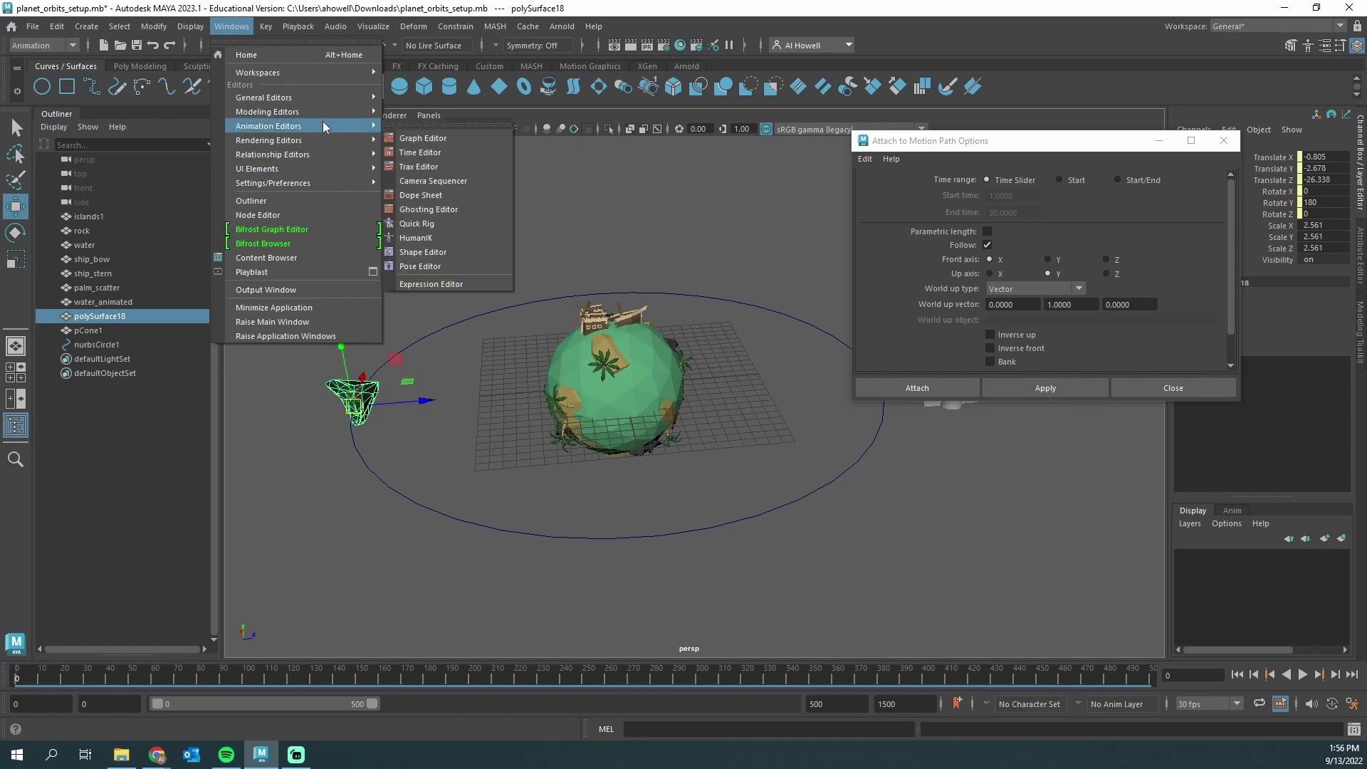
pyautogui.click(448, 137)
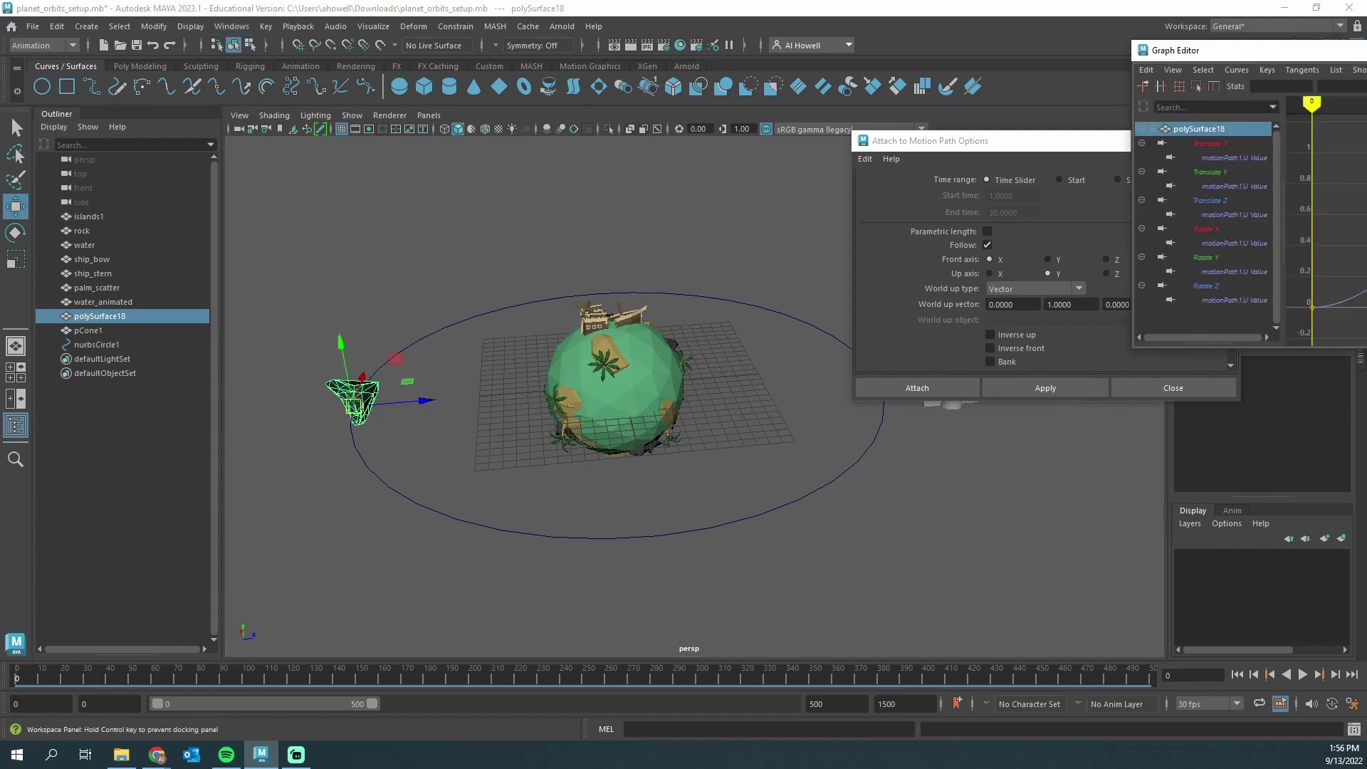
pyautogui.moveTo(765, 126); pyautogui.dragTo(765, 126)
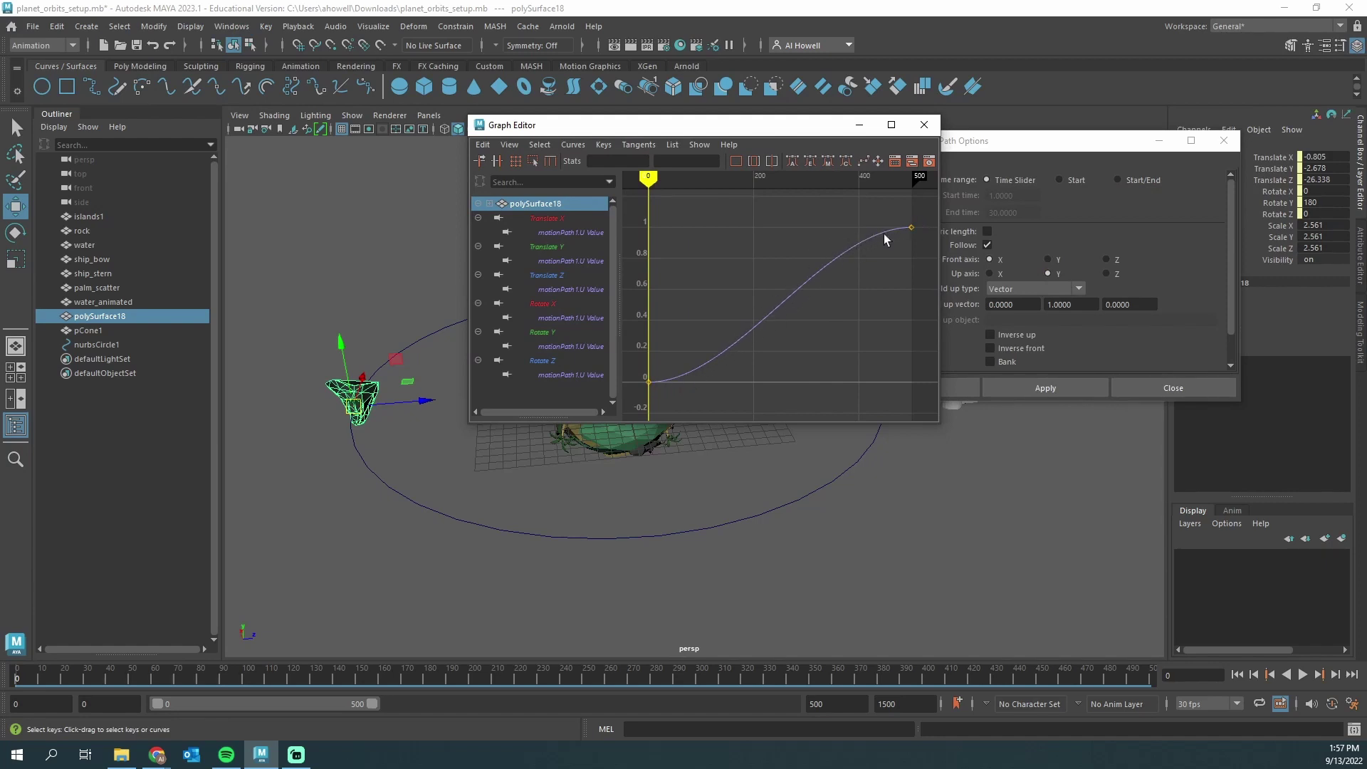
# - Select both keys of the asteroid's motion path curve, give them linear tangents, and close the Graph Editor
pyautogui.scroll(-5, 758, 296)
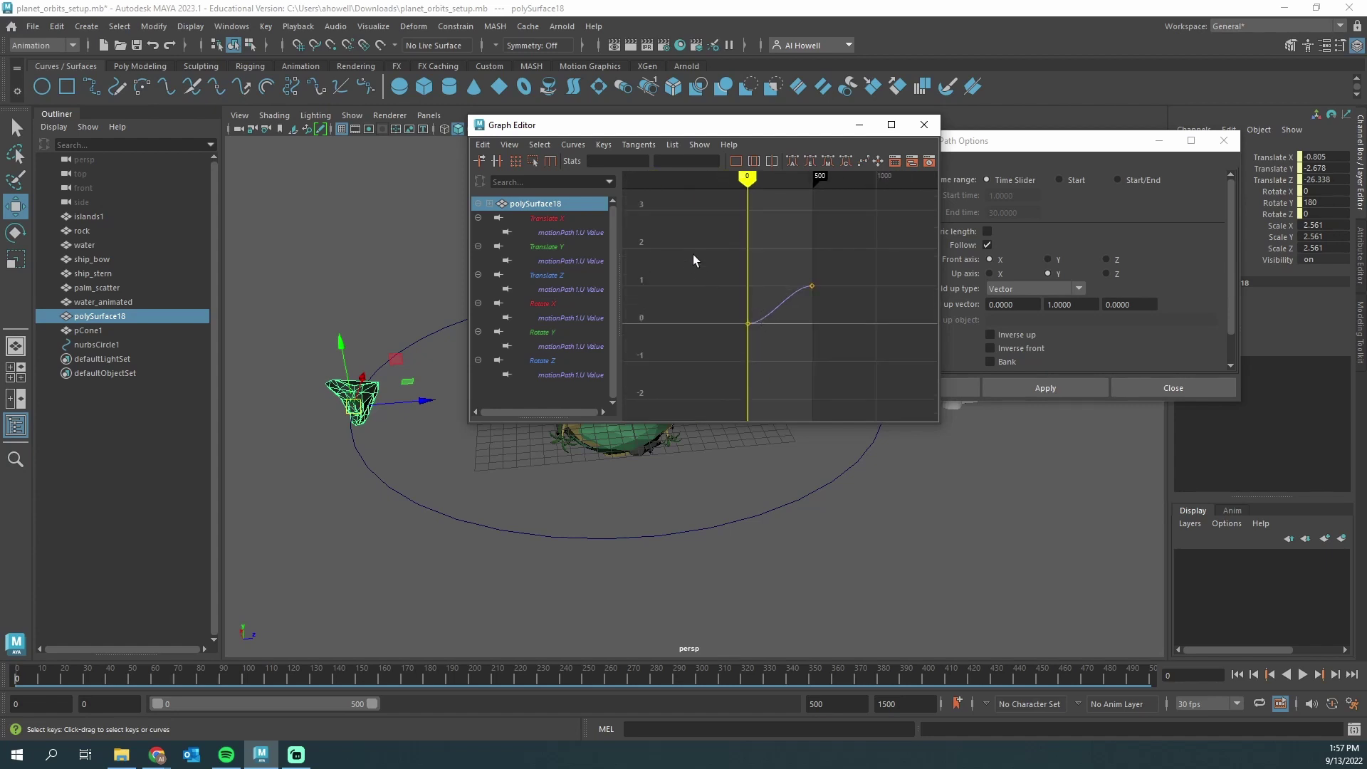
pyautogui.moveTo(694, 256); pyautogui.dragTo(884, 395)
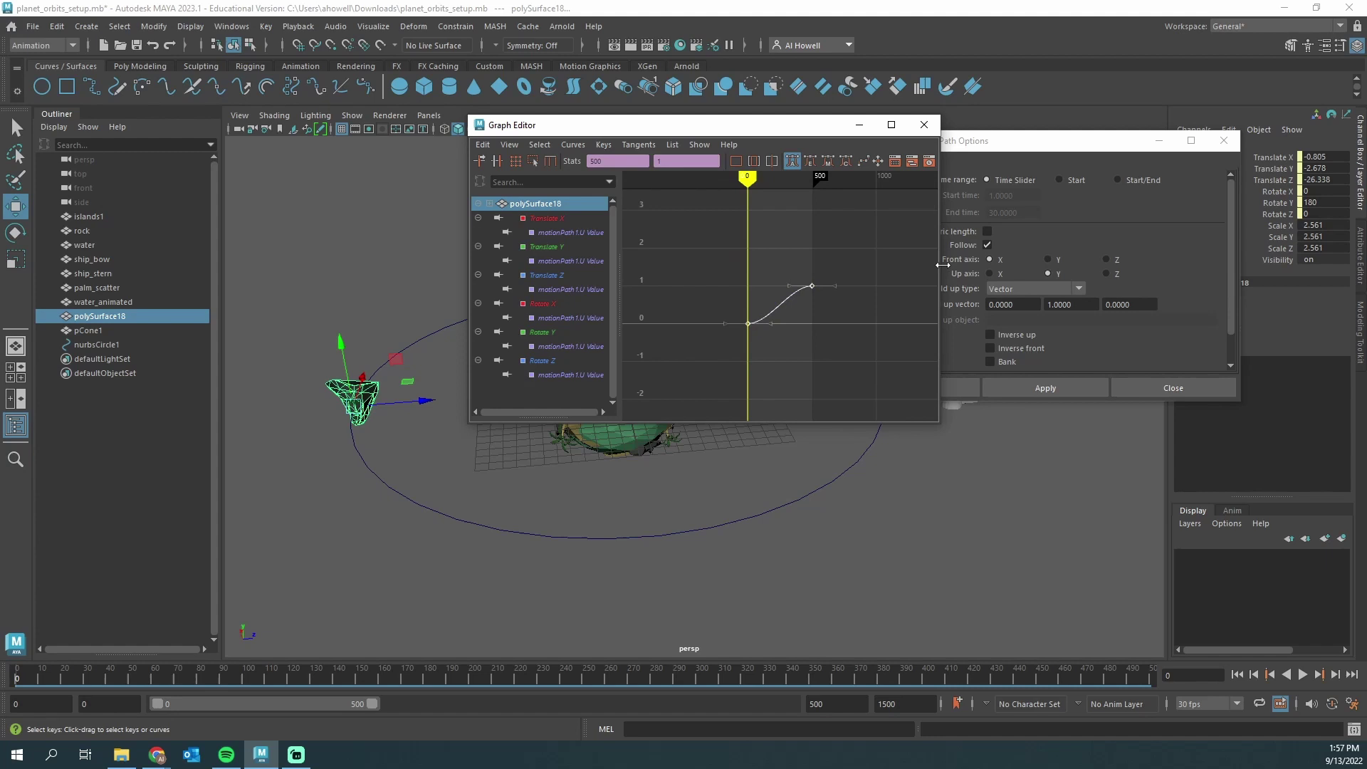
pyautogui.moveTo(942, 265); pyautogui.dragTo(1180, 259)
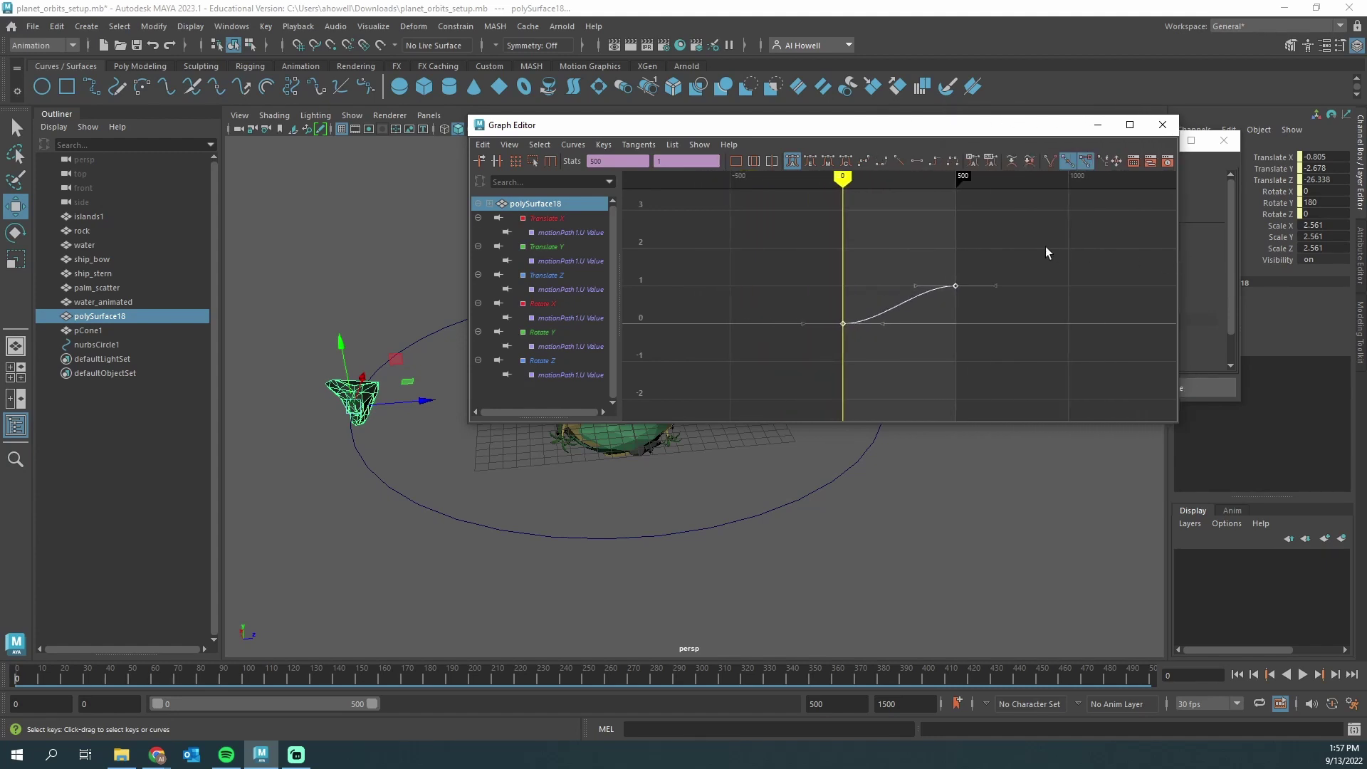
pyautogui.click(790, 162)
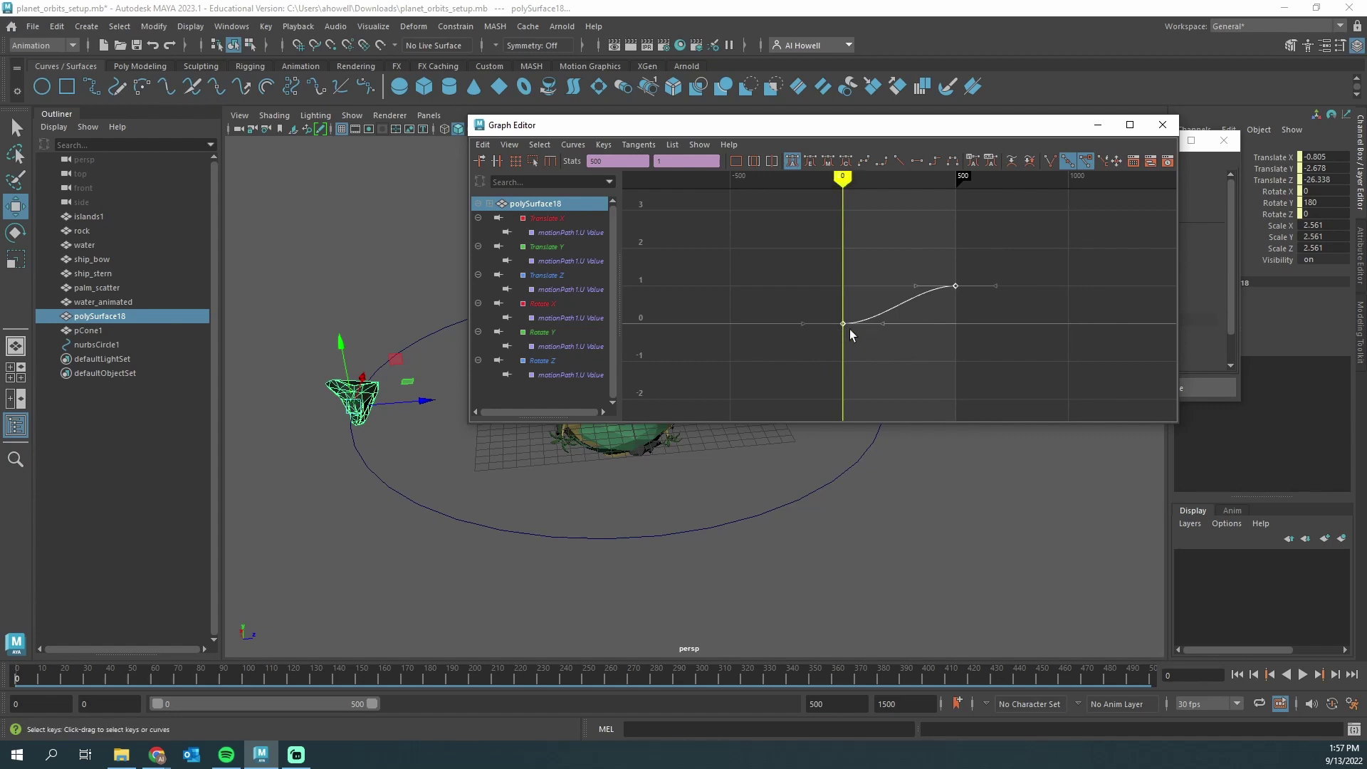
pyautogui.click(900, 161)
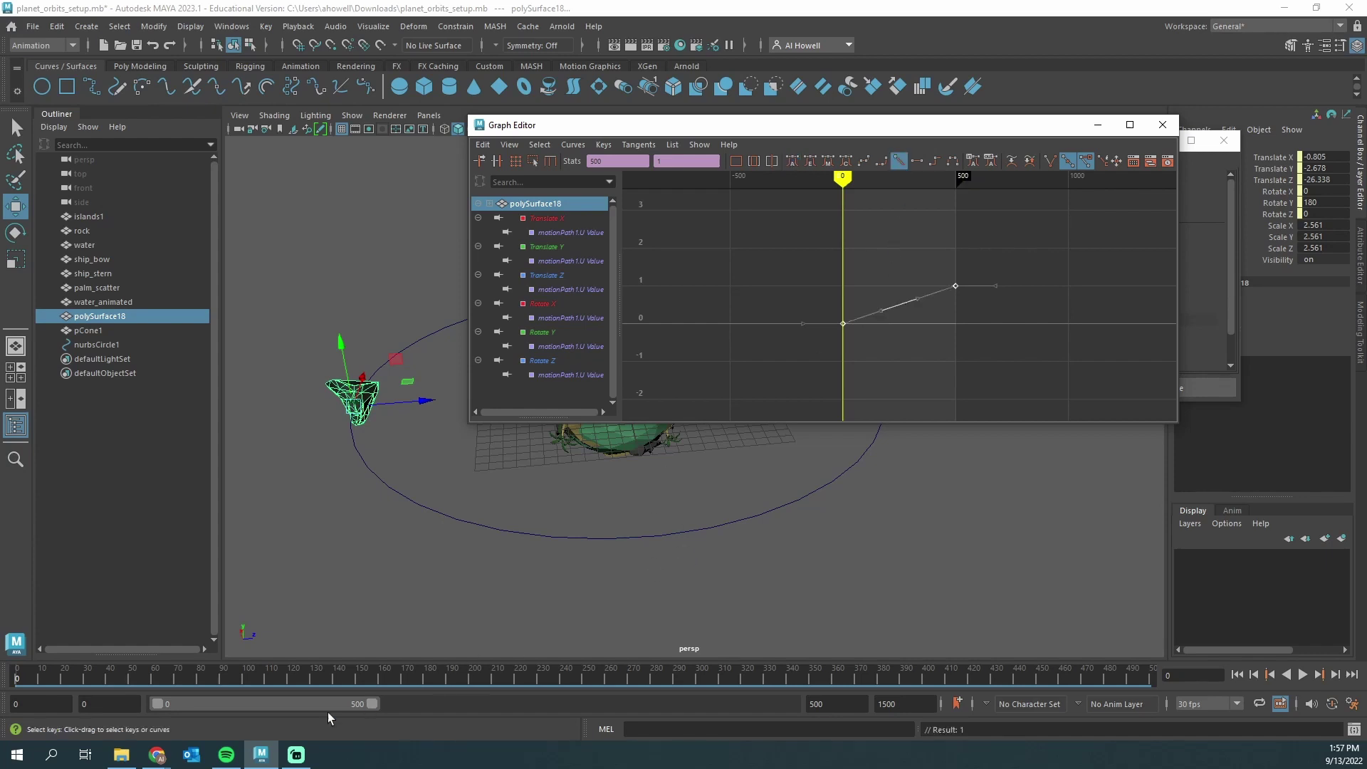
pyautogui.click(1162, 126)
# - Play the orbit from the start and again from near the end of the range to check the asteroid's speed across the loop
pyautogui.click(1303, 673)
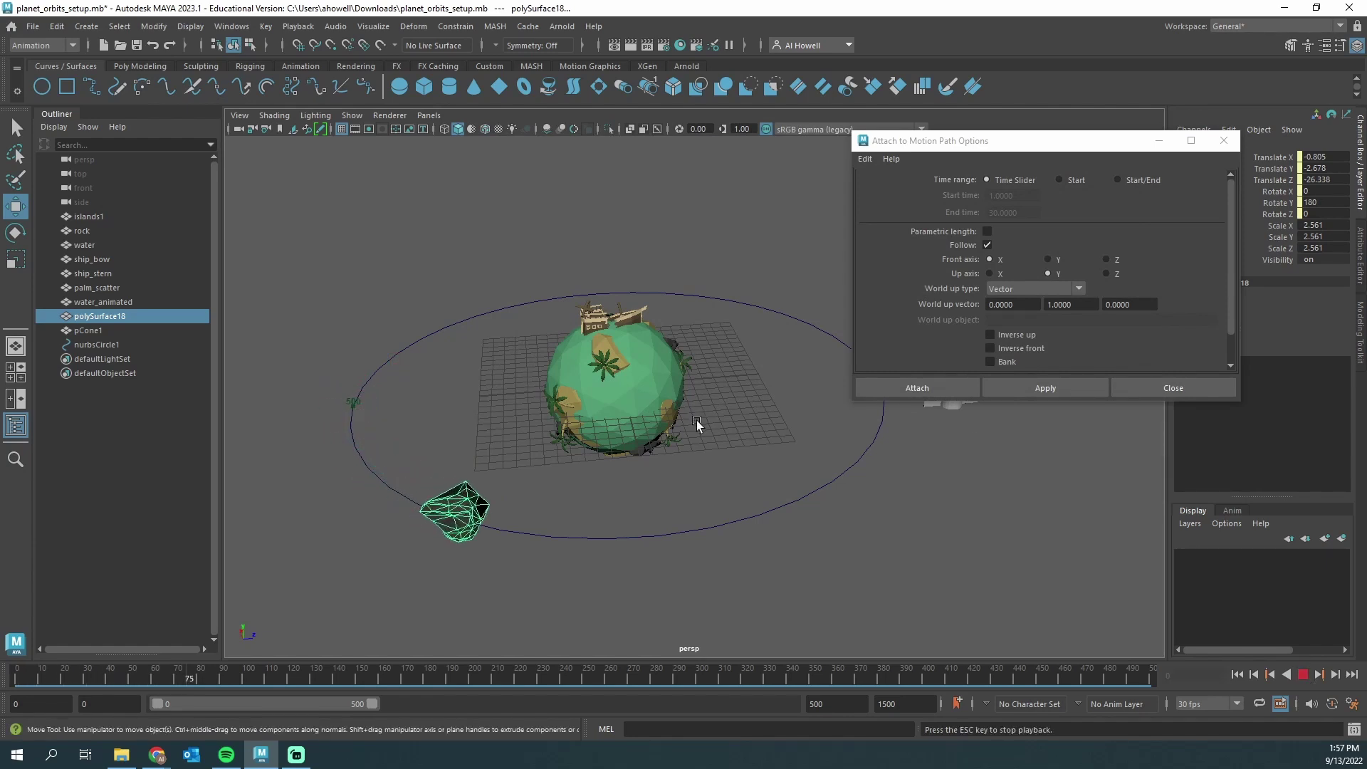
pyautogui.press('Escape')
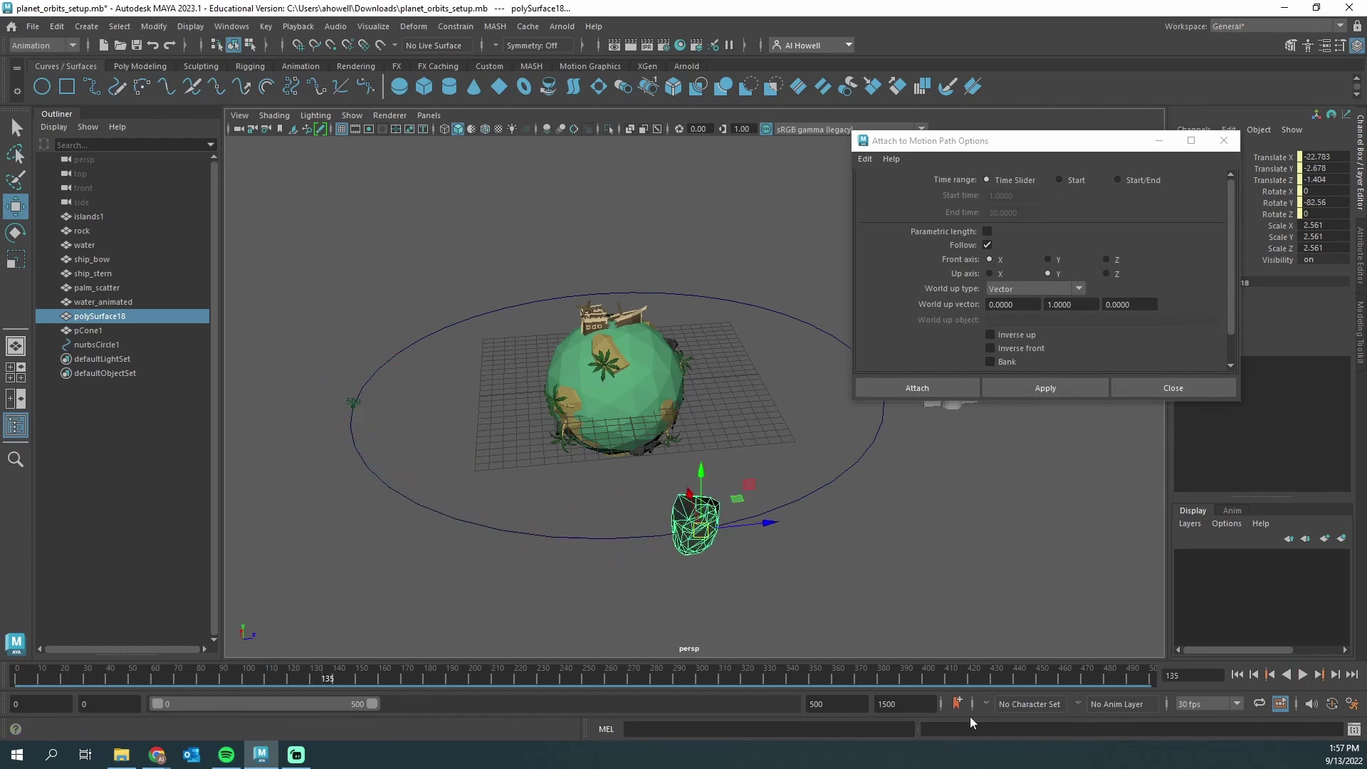
pyautogui.click(1033, 676)
pyautogui.click(1303, 674)
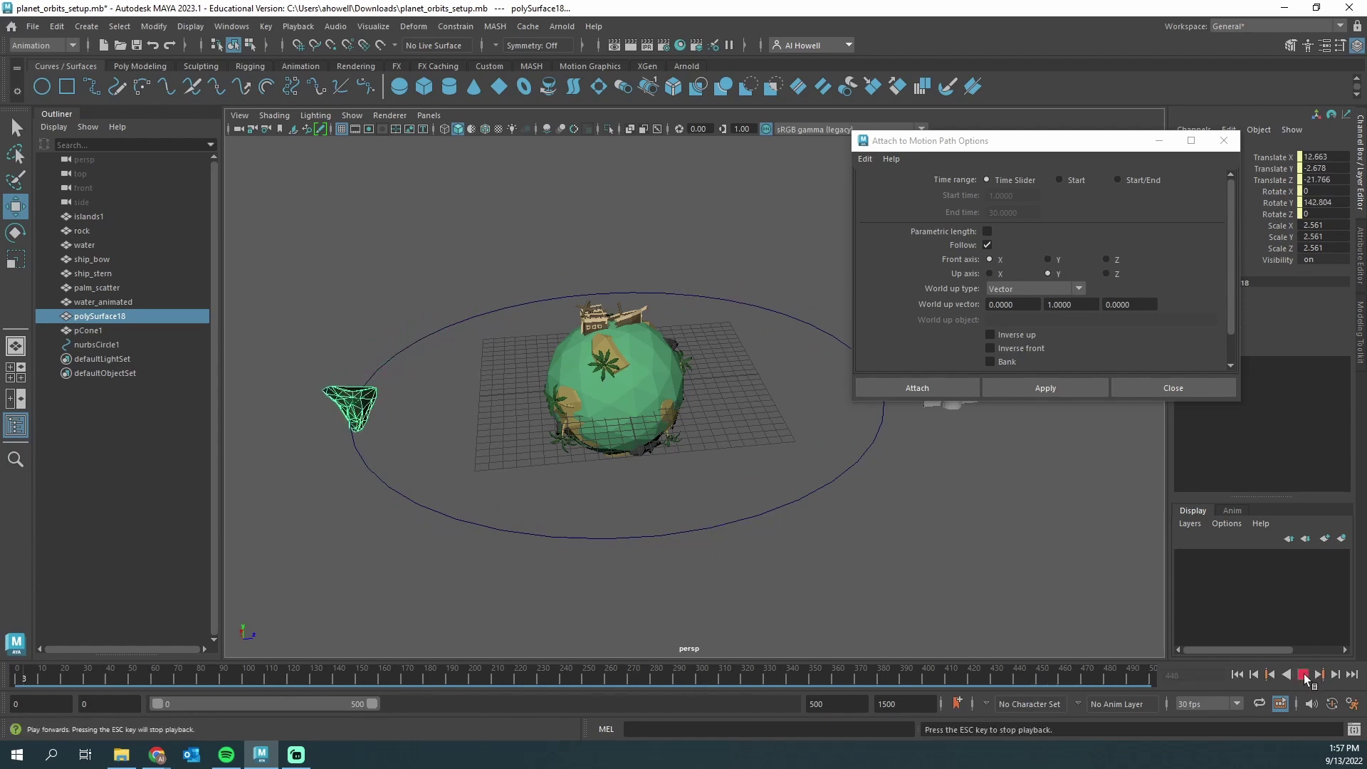
pyautogui.click(1303, 674)
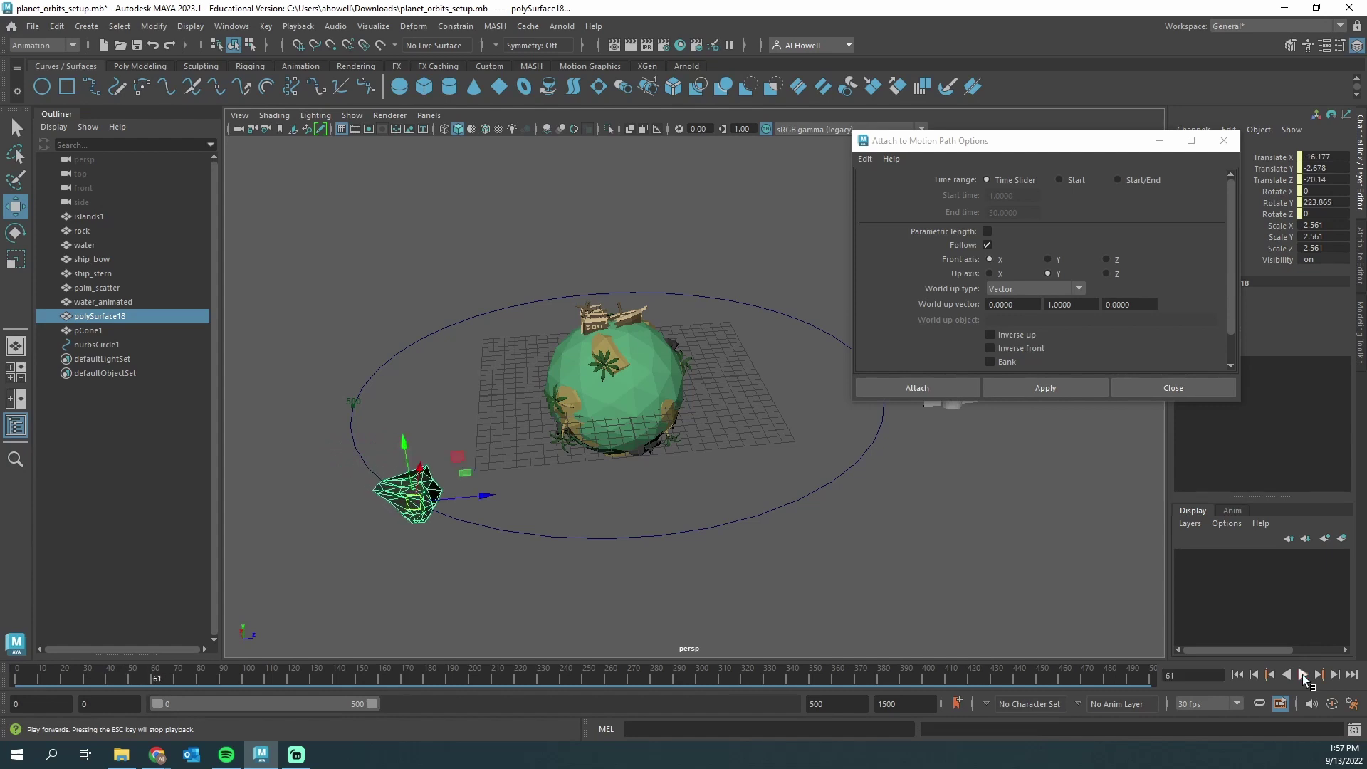
# - Set the end of the playback range to frame 2000 and scrub the timeline to about frame 119
pyautogui.click(842, 704)
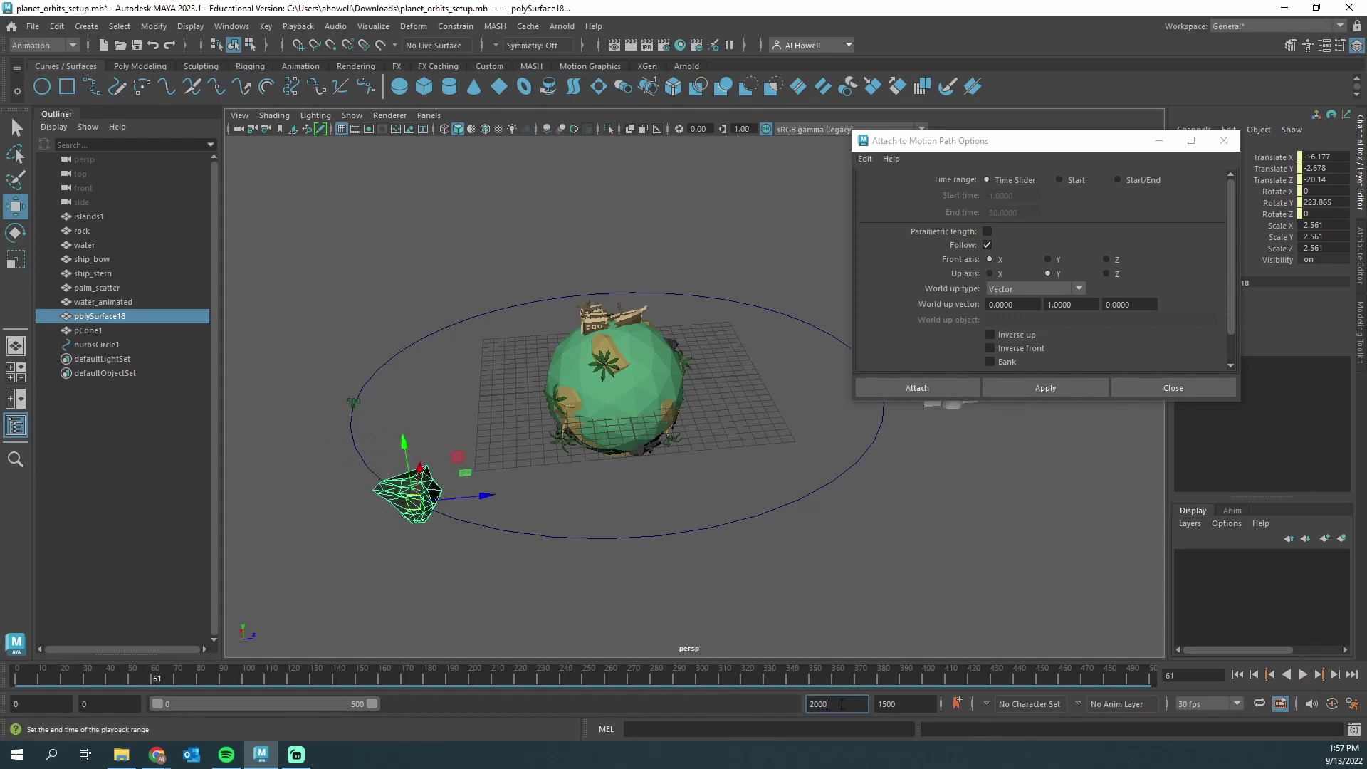
pyautogui.press('Return')
pyautogui.moveTo(696, 677)
pyautogui.mouseDown()
pyautogui.moveTo(47, 677)
pyautogui.moveTo(703, 676)
pyautogui.moveTo(68, 673)
pyautogui.mouseUp()
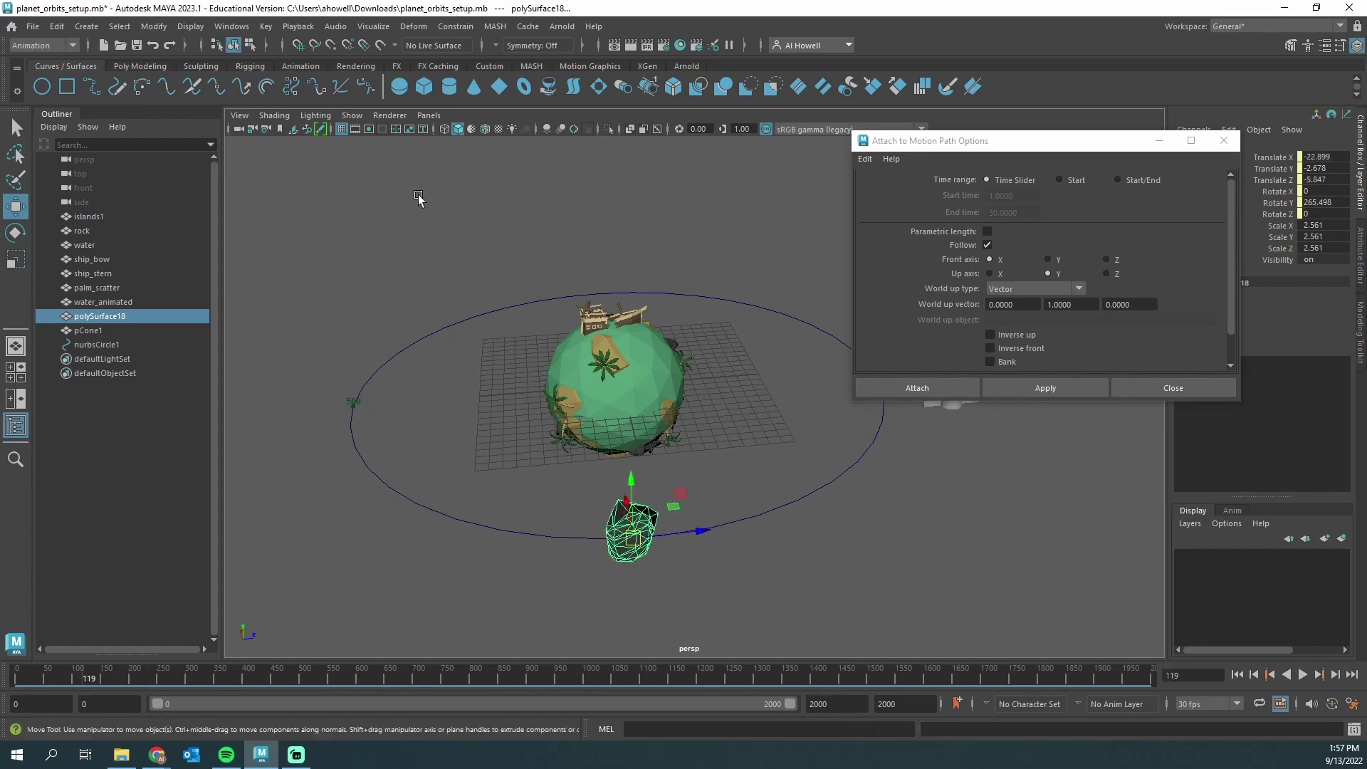
# - Open the Graph Editor on the asteroid's animation curves and move its window clear of the asteroid in the viewport
pyautogui.click(232, 26)
pyautogui.moveTo(344, 128)
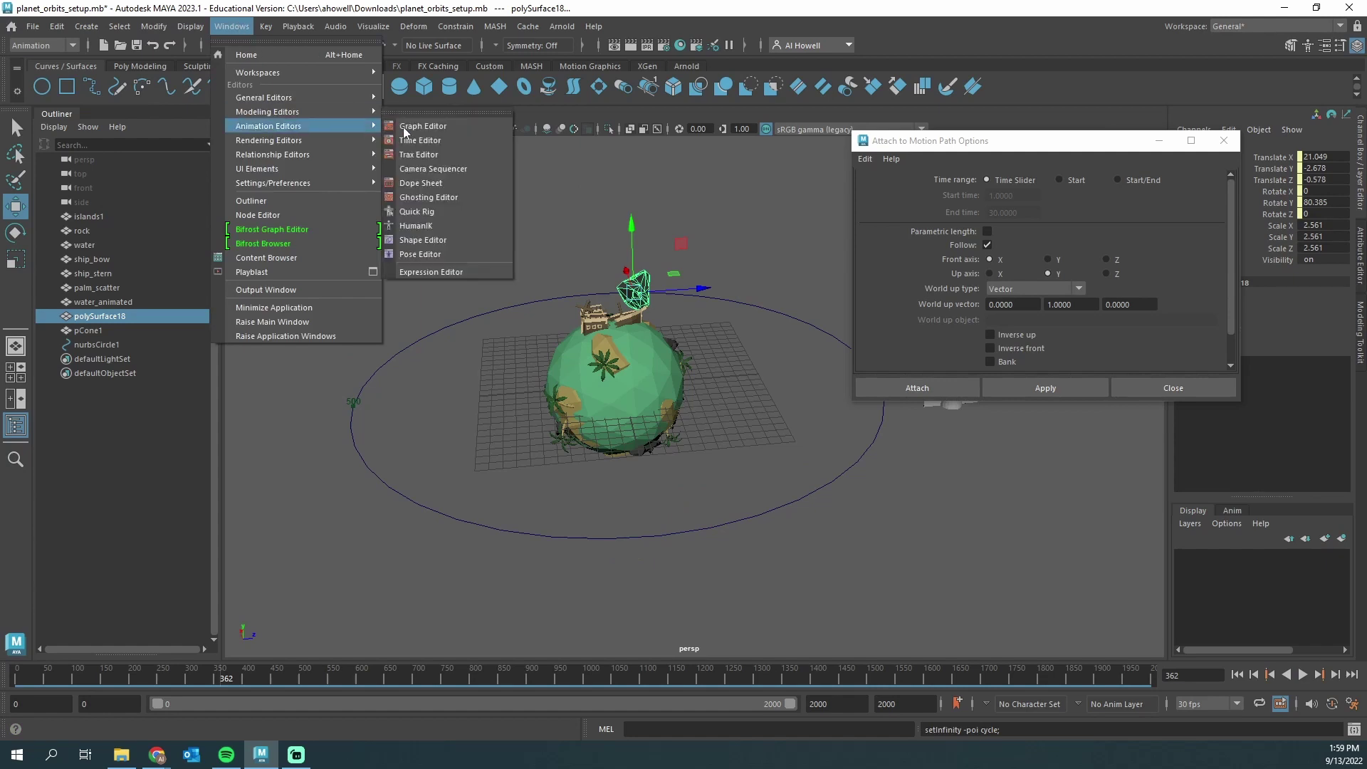
pyautogui.click(450, 127)
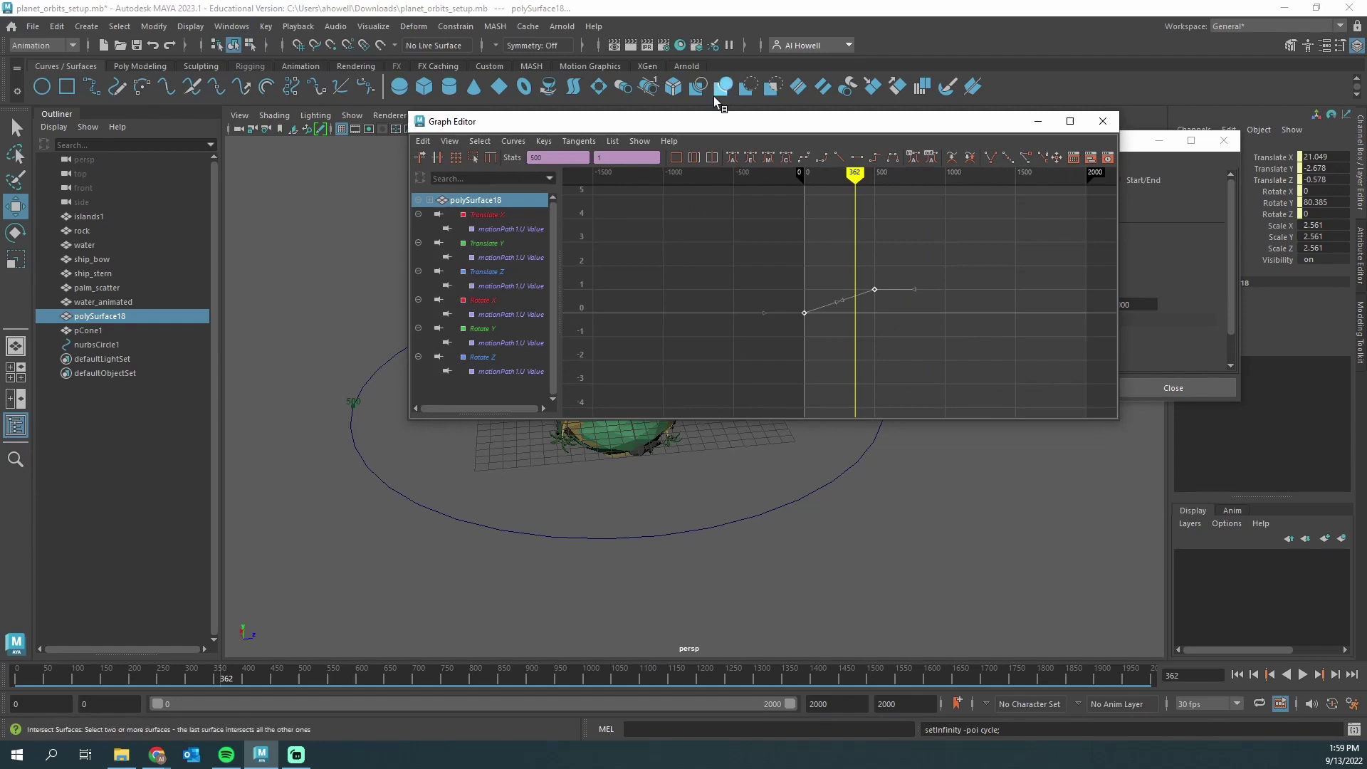
pyautogui.moveTo(719, 119); pyautogui.dragTo(854, 352)
pyautogui.click(592, 190)
pyautogui.click(640, 289)
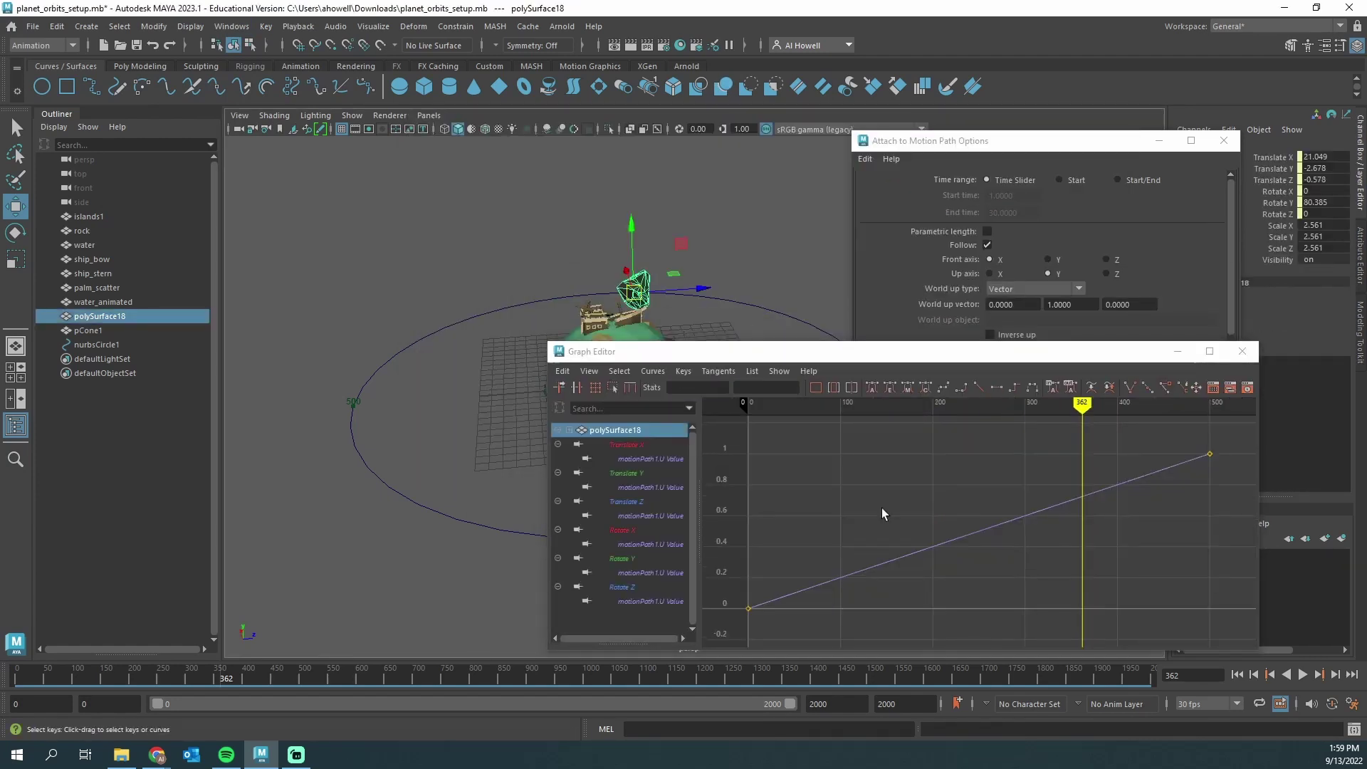
# - Select both keys of the asteroid's motion path curve, set the curve's post infinity to Cycle, and close the Graph Editor
pyautogui.scroll(-10, 883, 489)
pyautogui.moveTo(885, 484); pyautogui.dragTo(1151, 596)
pyautogui.scroll(5, 1084, 565)
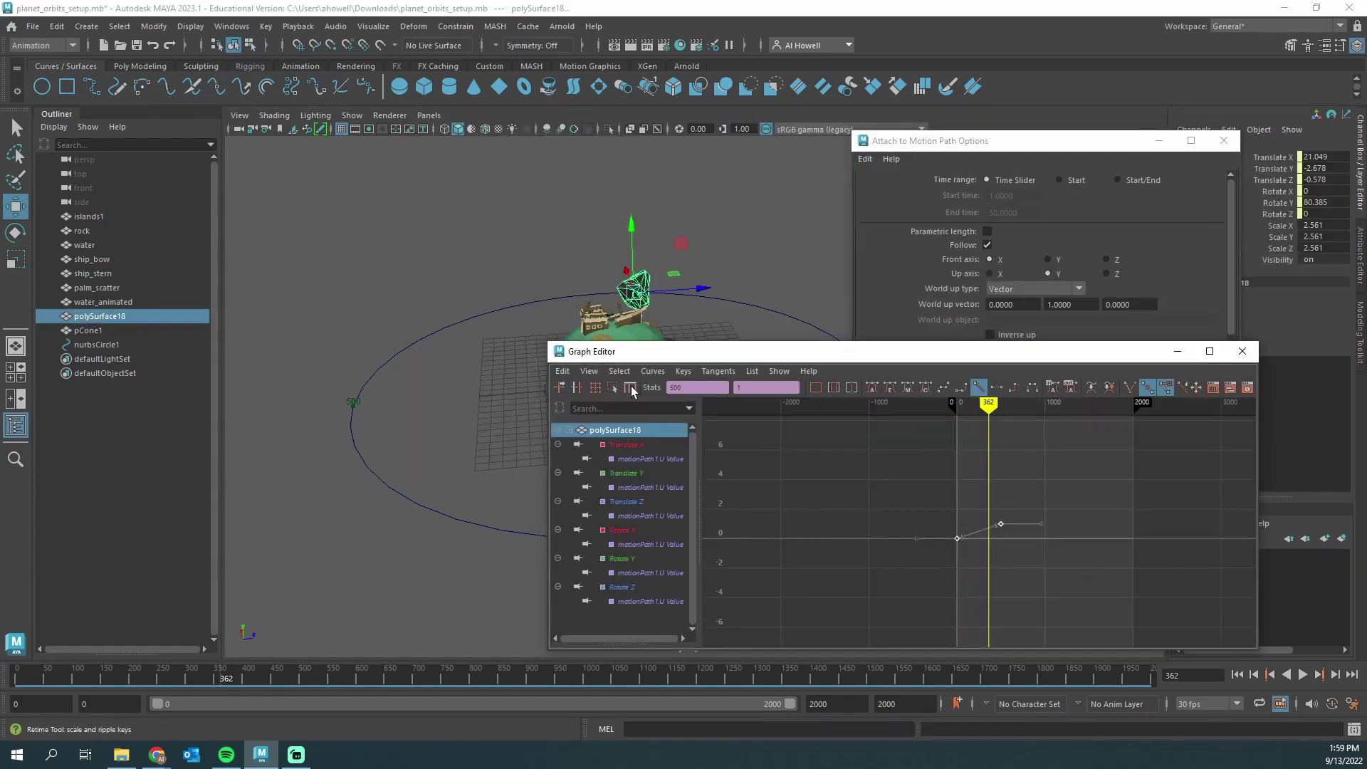
pyautogui.click(648, 370)
pyautogui.moveTo(728, 412)
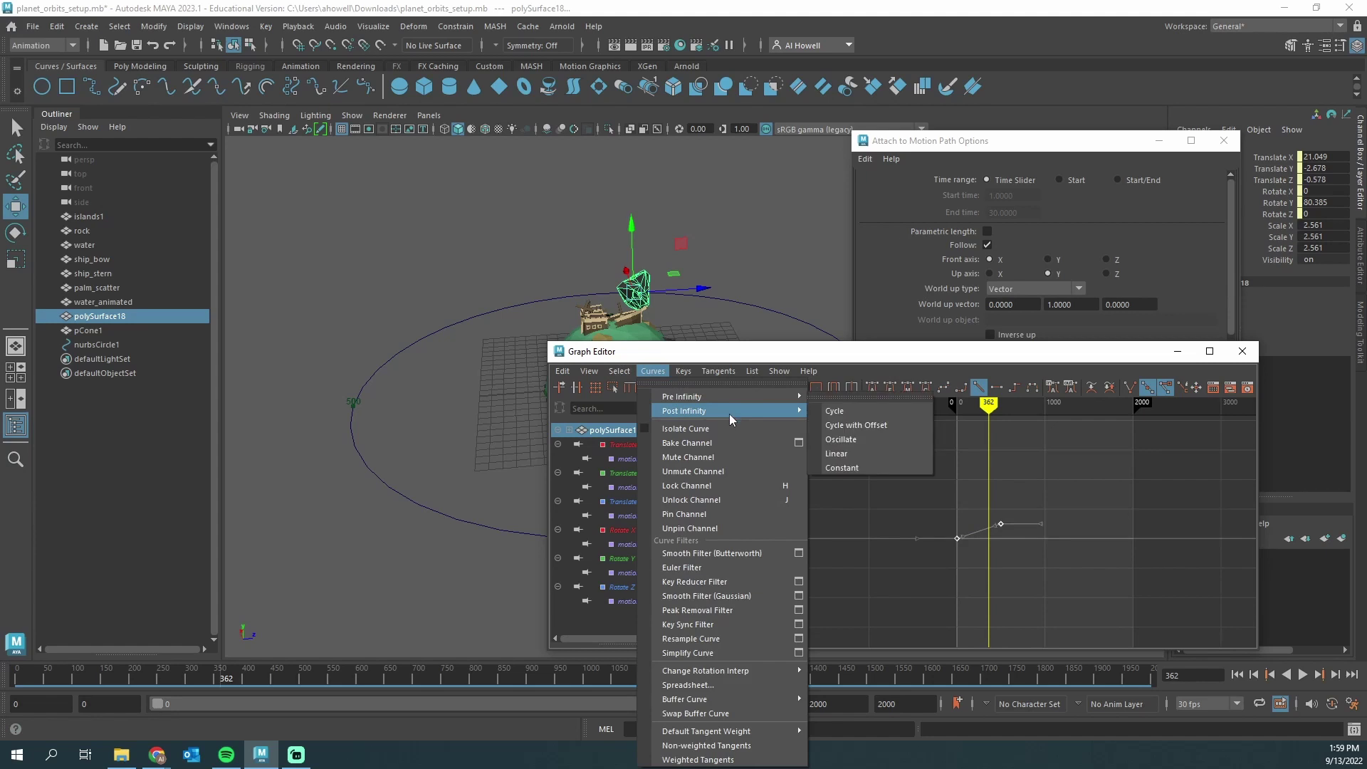
pyautogui.click(847, 417)
pyautogui.moveTo(1219, 352); pyautogui.dragTo(1171, 260)
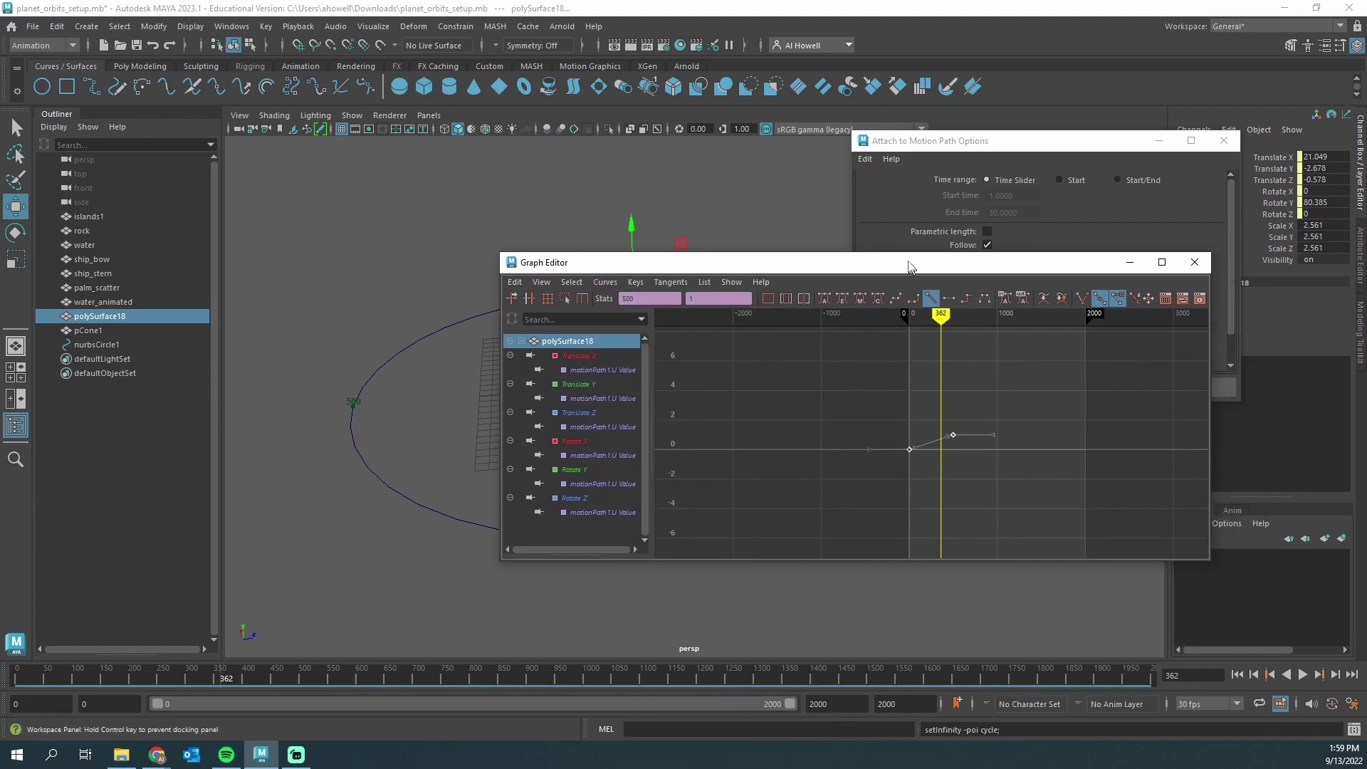
pyautogui.click(1197, 262)
# - Play the asteroid's orbit to check the repeated loop, return to frame 0, and clear the selection
pyautogui.hotkey('alt', 'v')
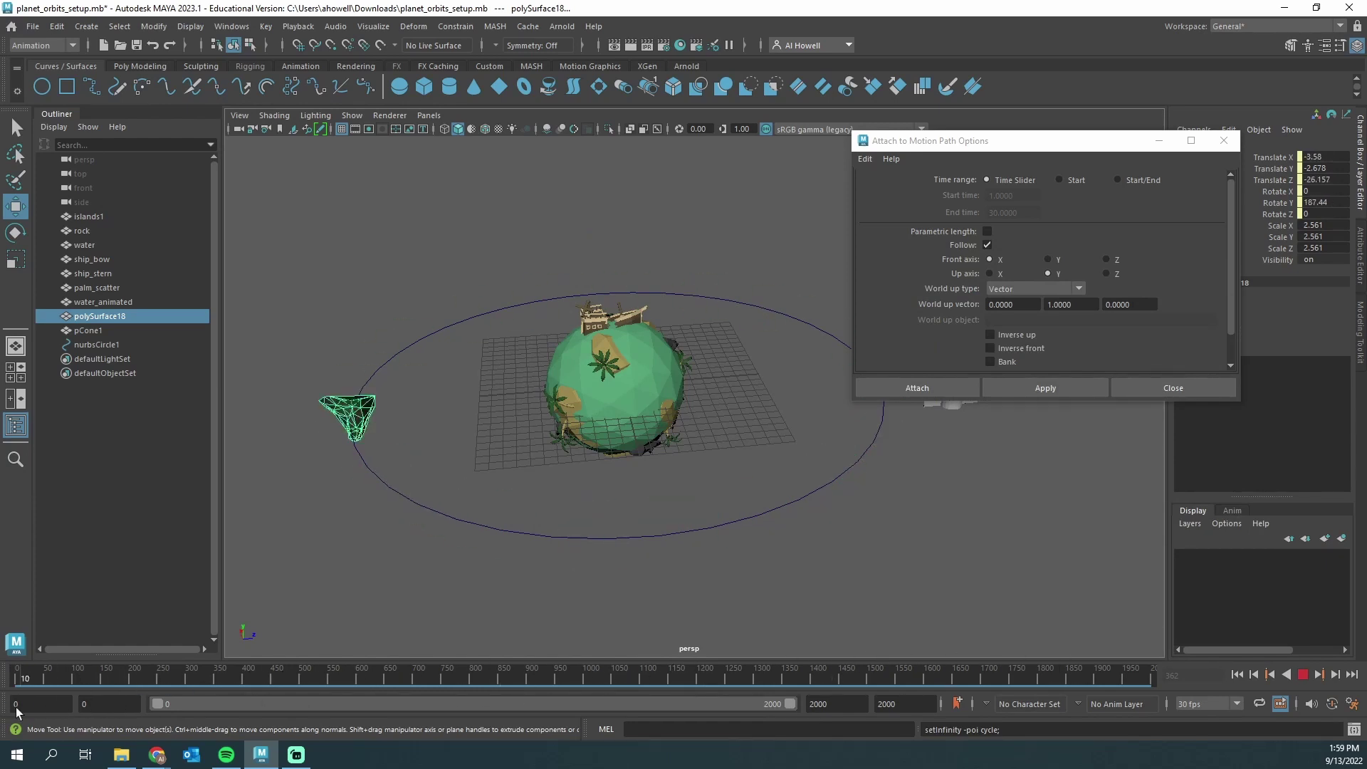
pyautogui.hotkey('alt', 'shift', 'v')
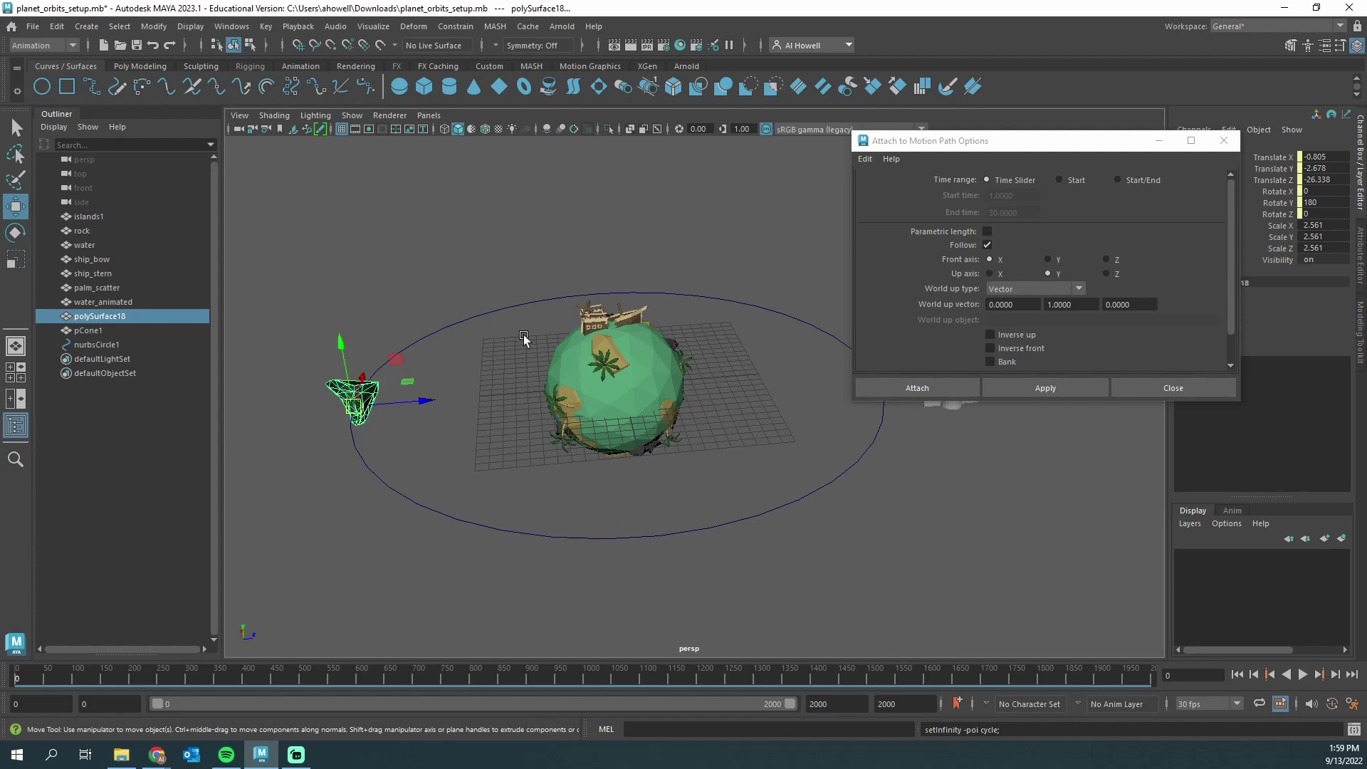
pyautogui.click(869, 488)
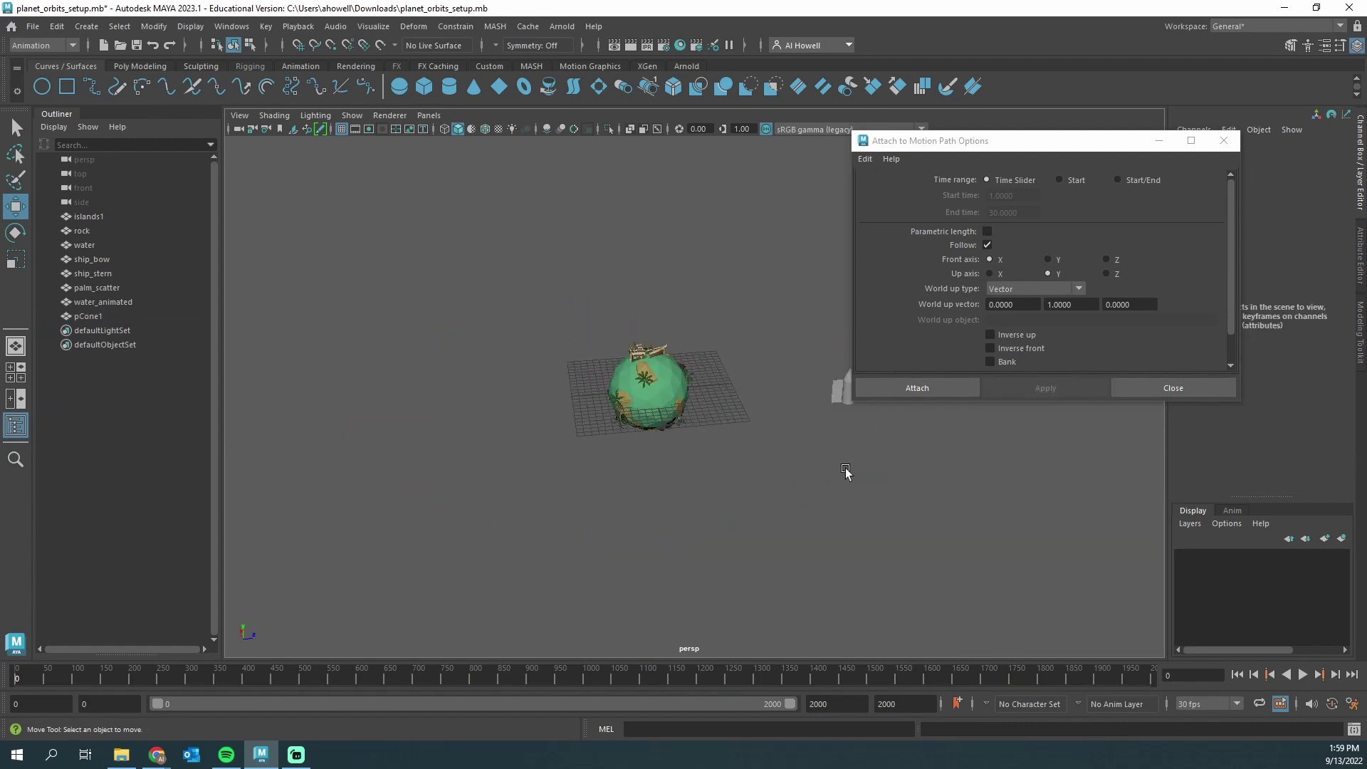
# - Create a NURBS circle at the planet's centre and scale it uniformly to about 23.4 as the rocket's orbit
pyautogui.keyDown('alt'); pyautogui.moveTo(845, 472); pyautogui.dragTo(696, 467, button='middle'); pyautogui.keyUp('alt')
pyautogui.scroll(2, 591, 384)
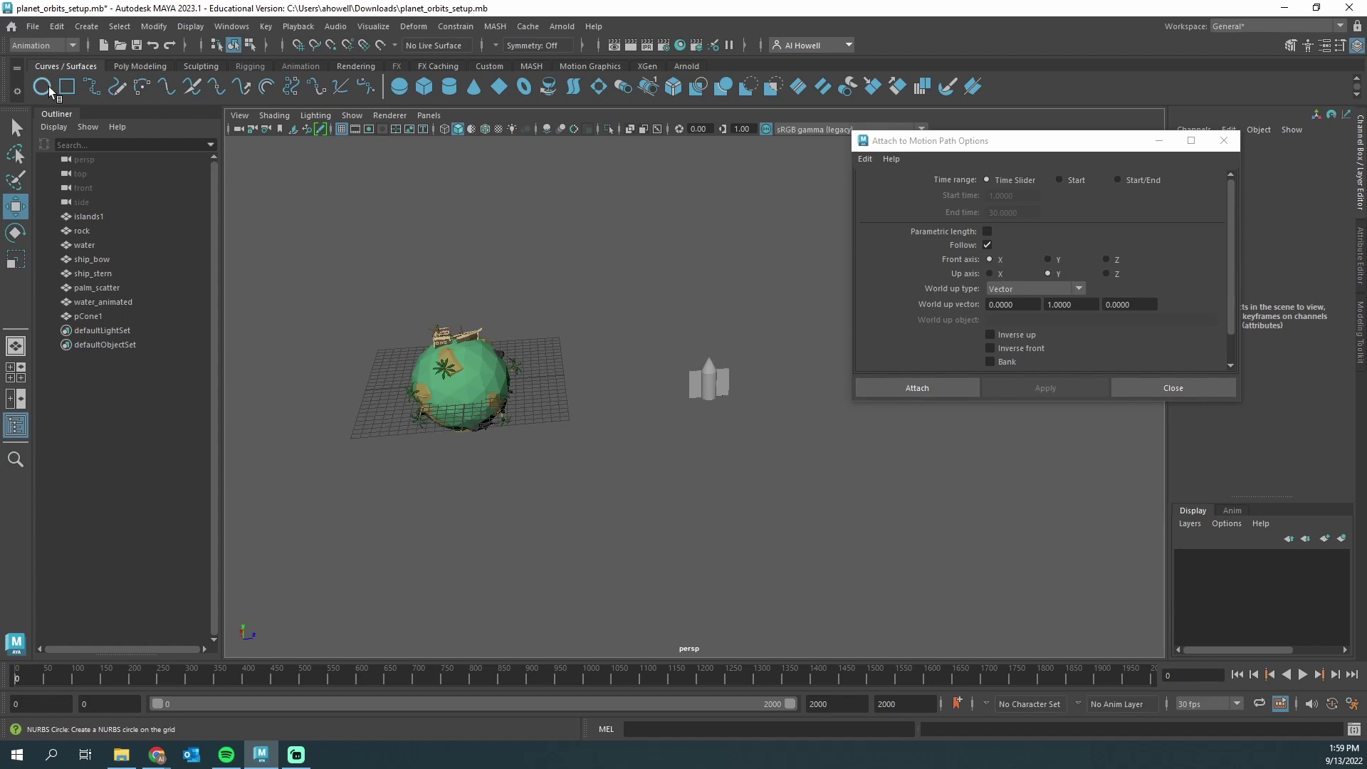
pyautogui.click(43, 87)
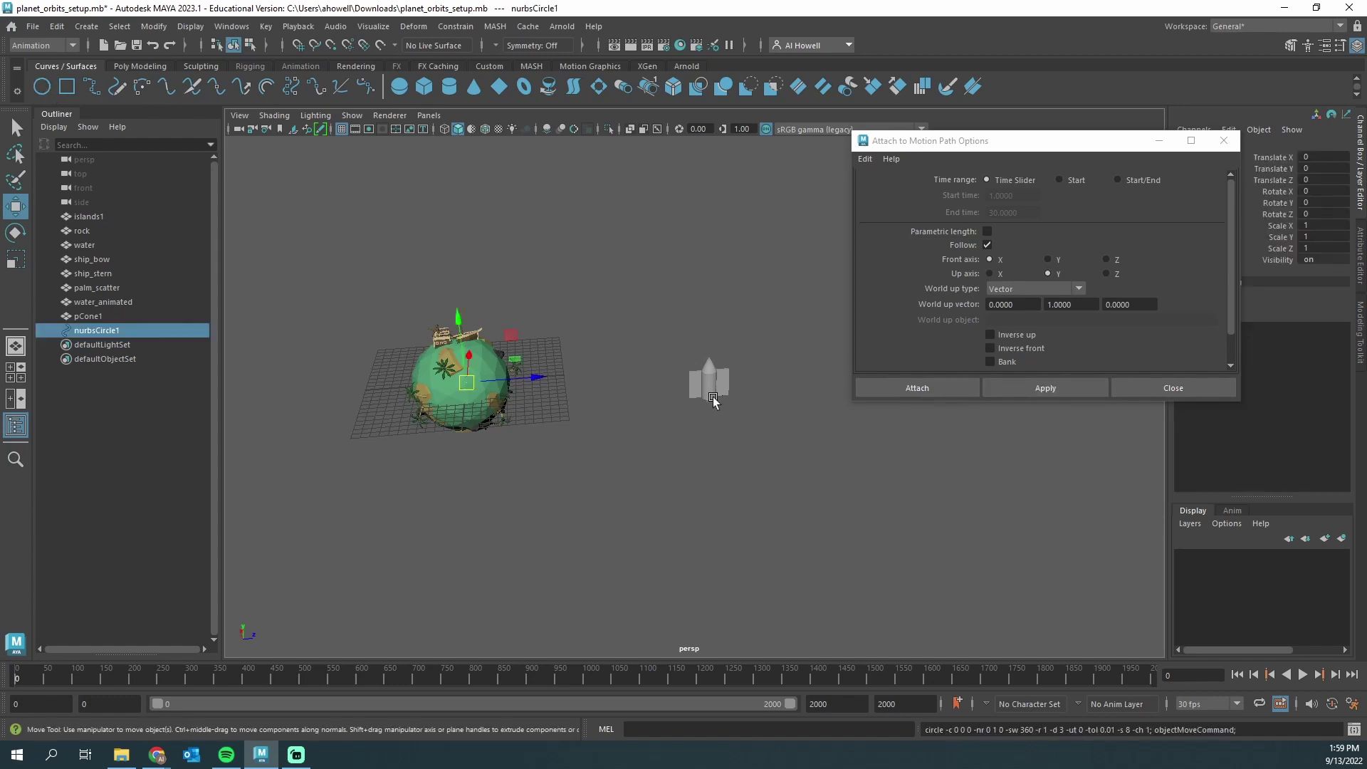
pyautogui.press('r')
pyautogui.moveTo(467, 383); pyautogui.dragTo(750, 344)
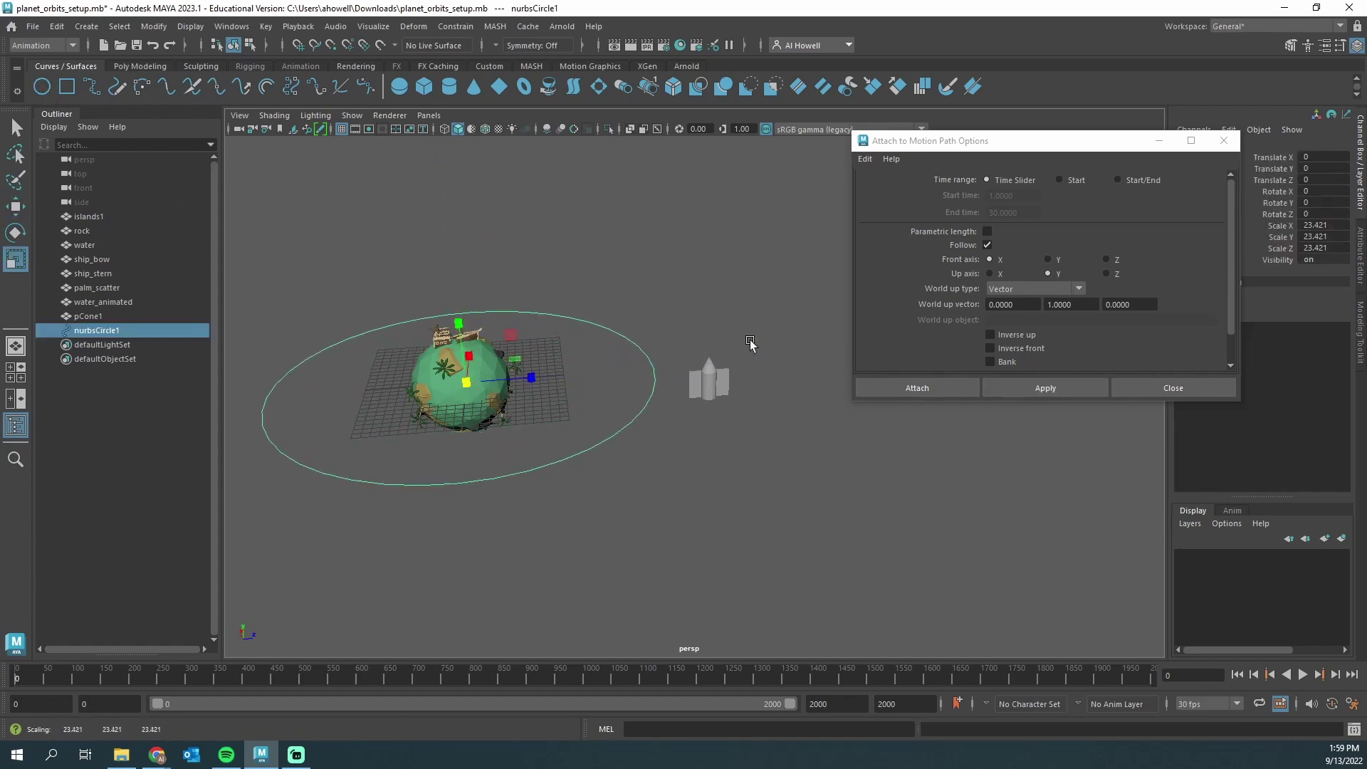
# - Select the rocket beside the planet and center its pivot
pyautogui.click(708, 381)
pyautogui.scroll(3, 764, 417)
pyautogui.press('w')
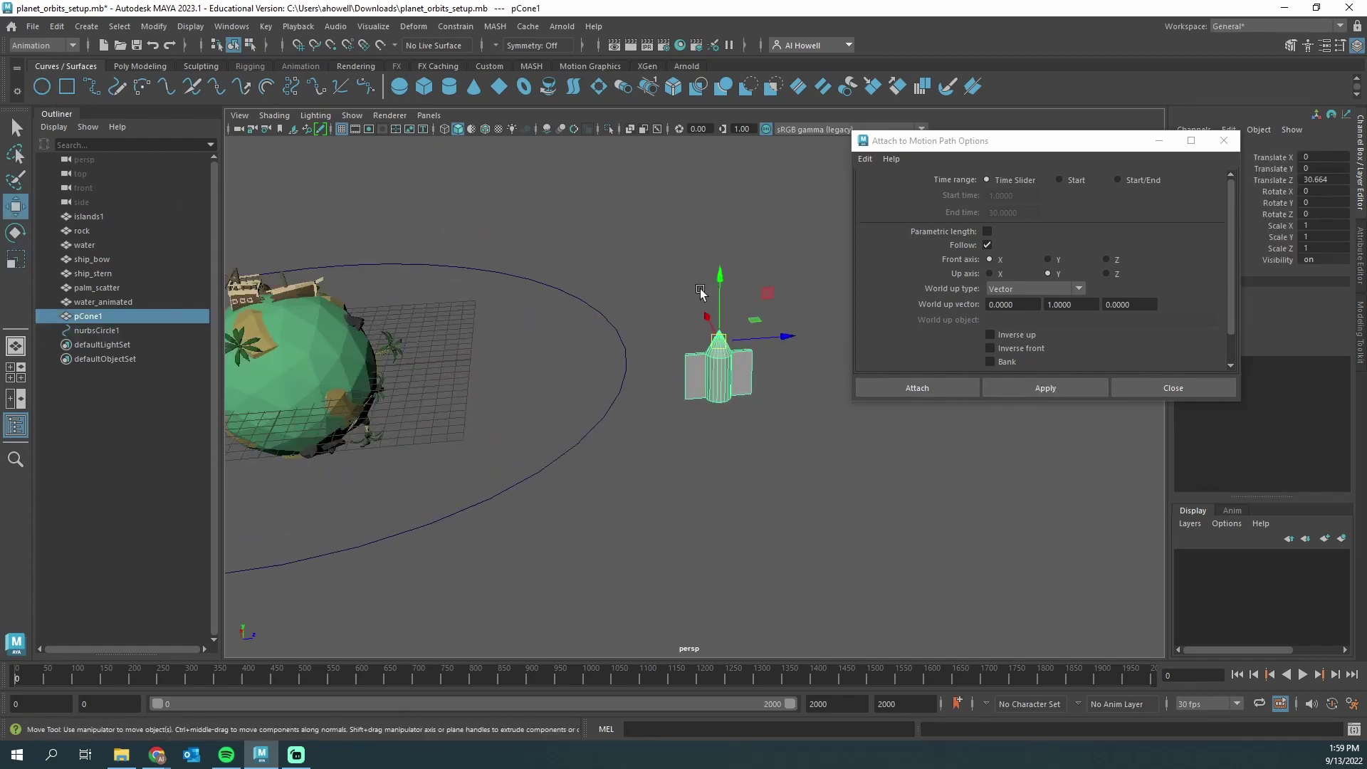
pyautogui.click(164, 28)
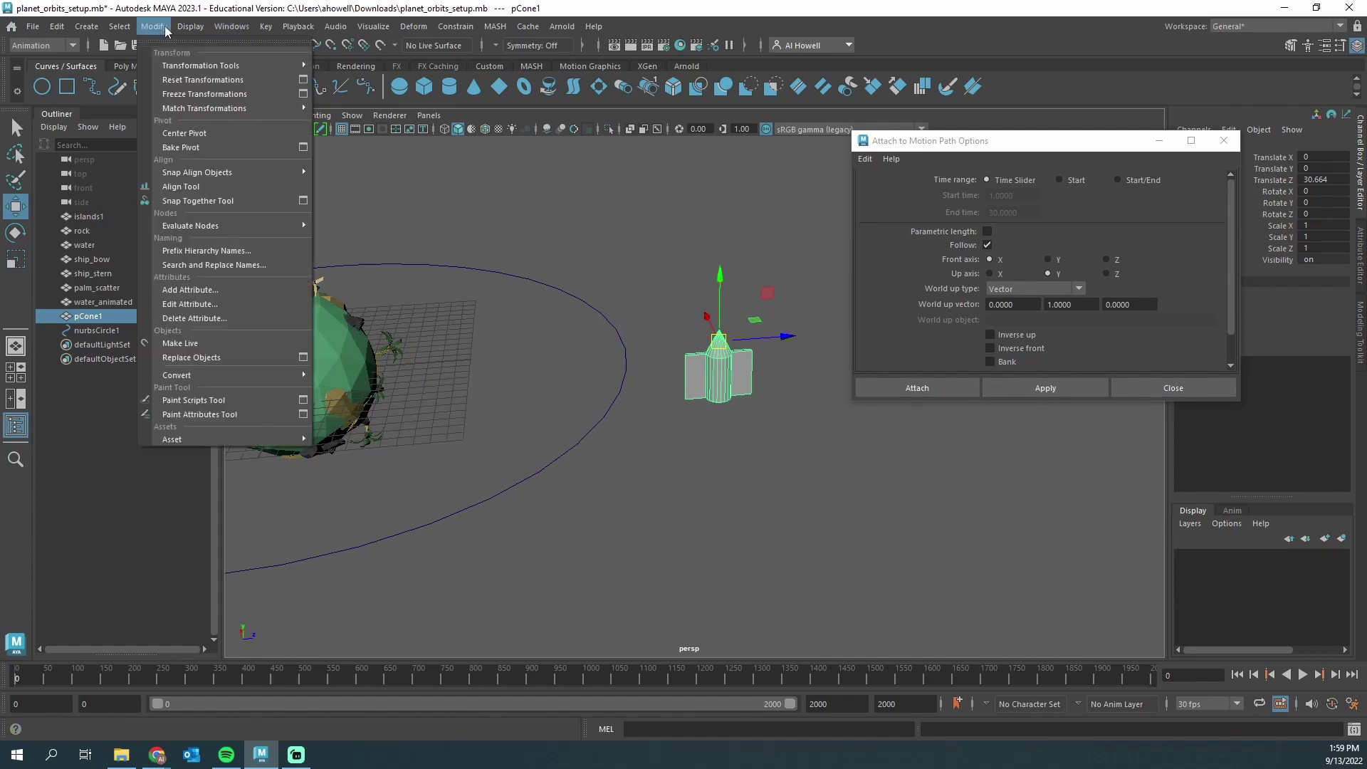
pyautogui.click(201, 134)
pyautogui.scroll(-4, 672, 368)
pyautogui.scroll(3, 673, 371)
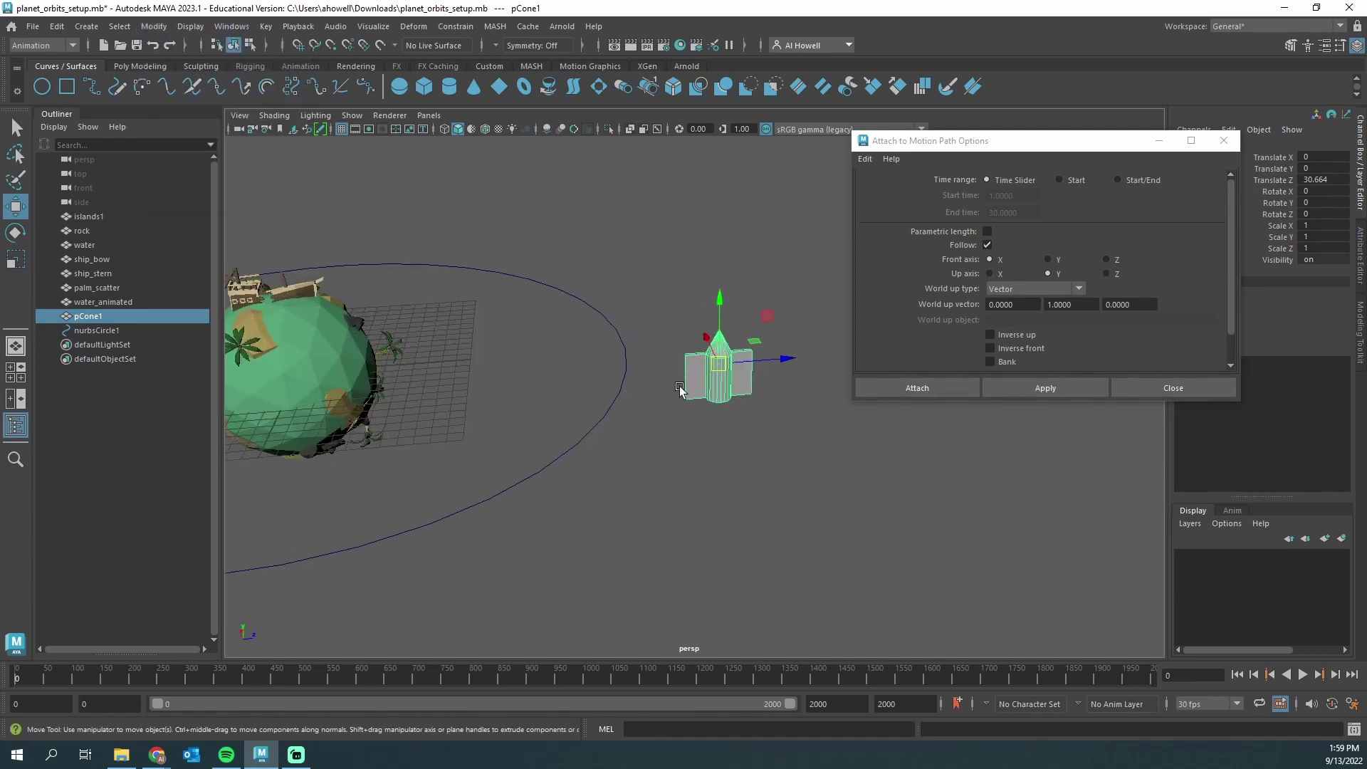
# - Try to attach the rocket to the NURBS circle as its motion path, with the Attach to Motion Path options reset to defaults
pyautogui.click(589, 439)
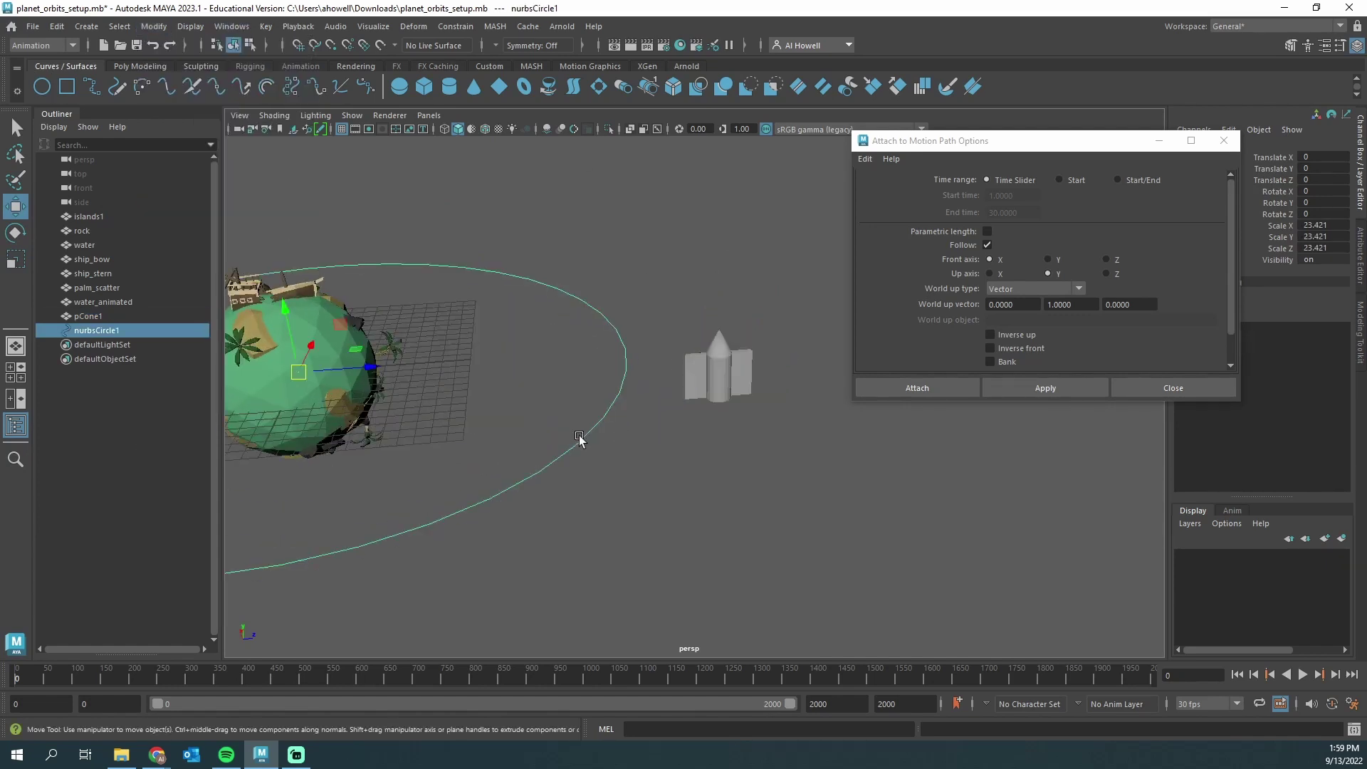
pyautogui.keyDown('shift'); pyautogui.click(706, 374); pyautogui.keyUp('shift')
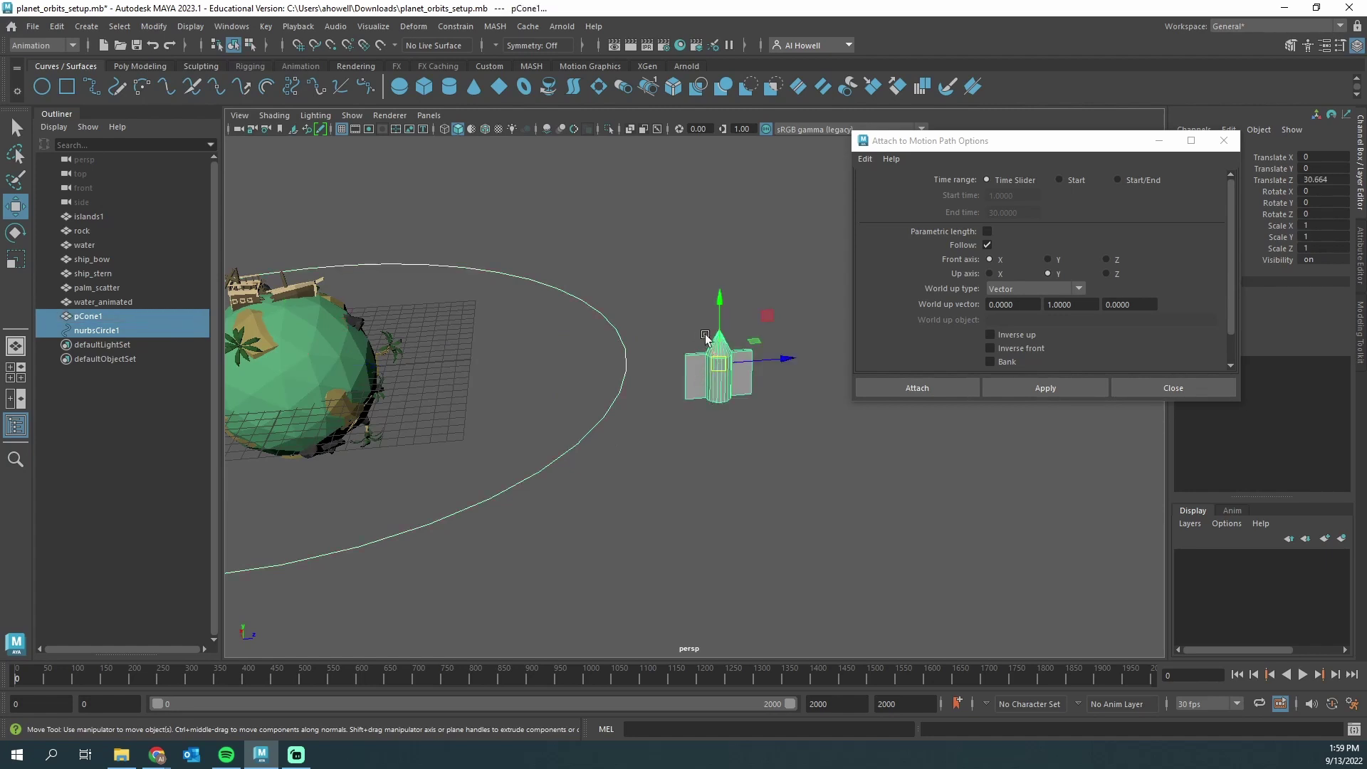
pyautogui.click(455, 26)
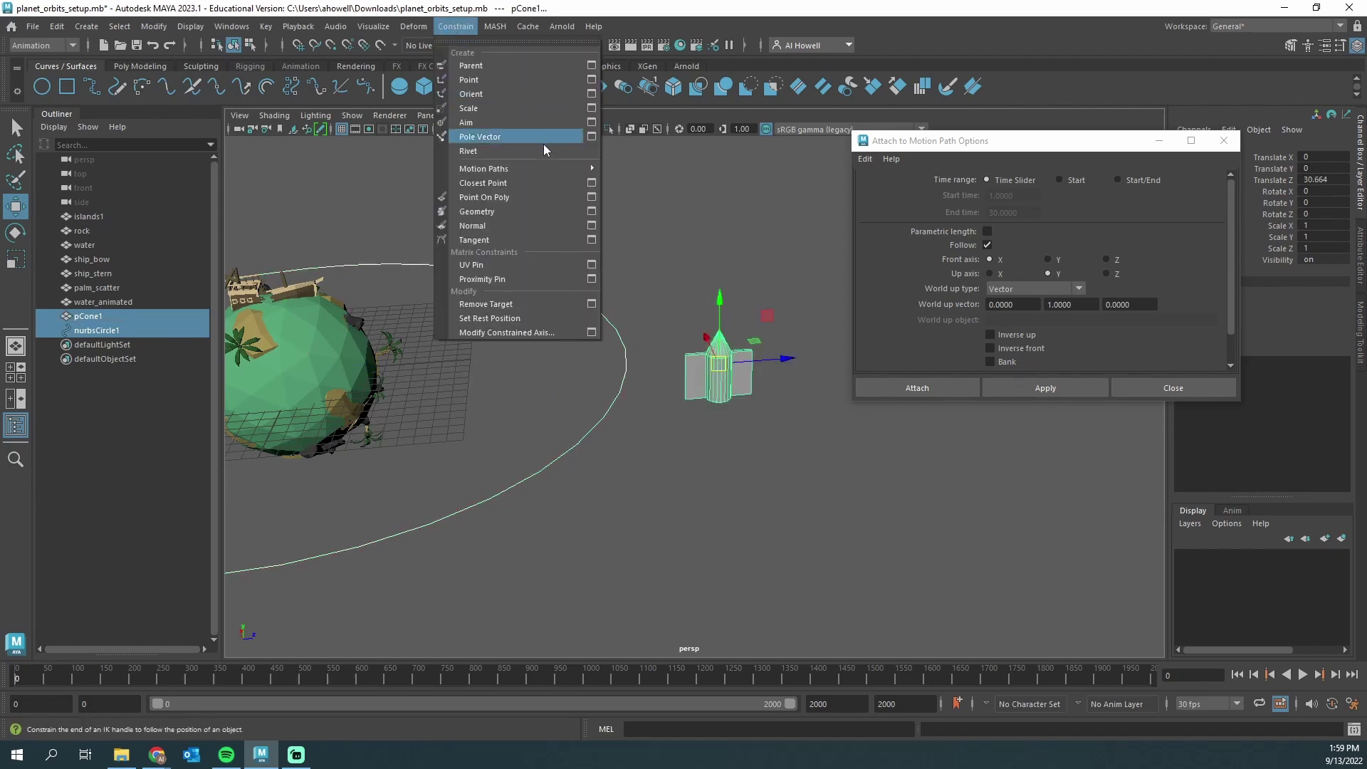
pyautogui.moveTo(553, 174)
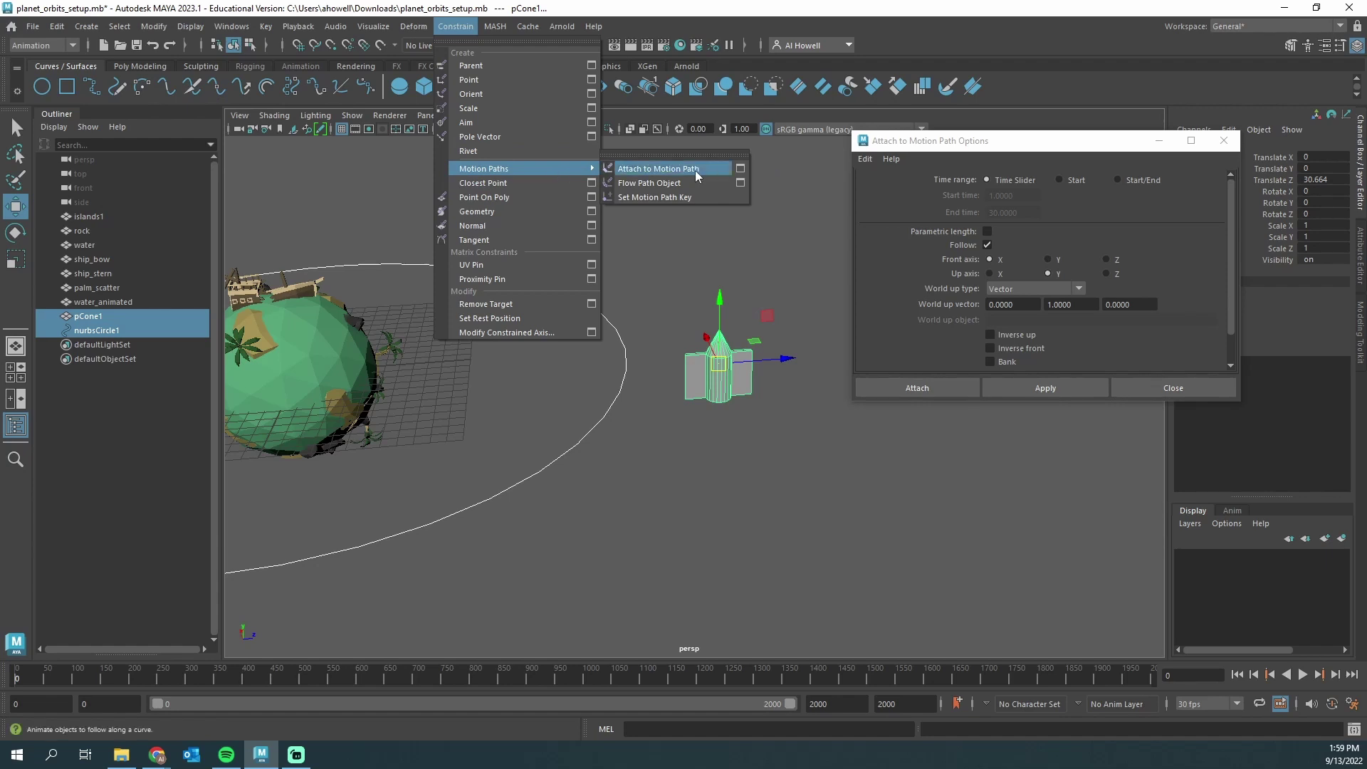
pyautogui.click(740, 169)
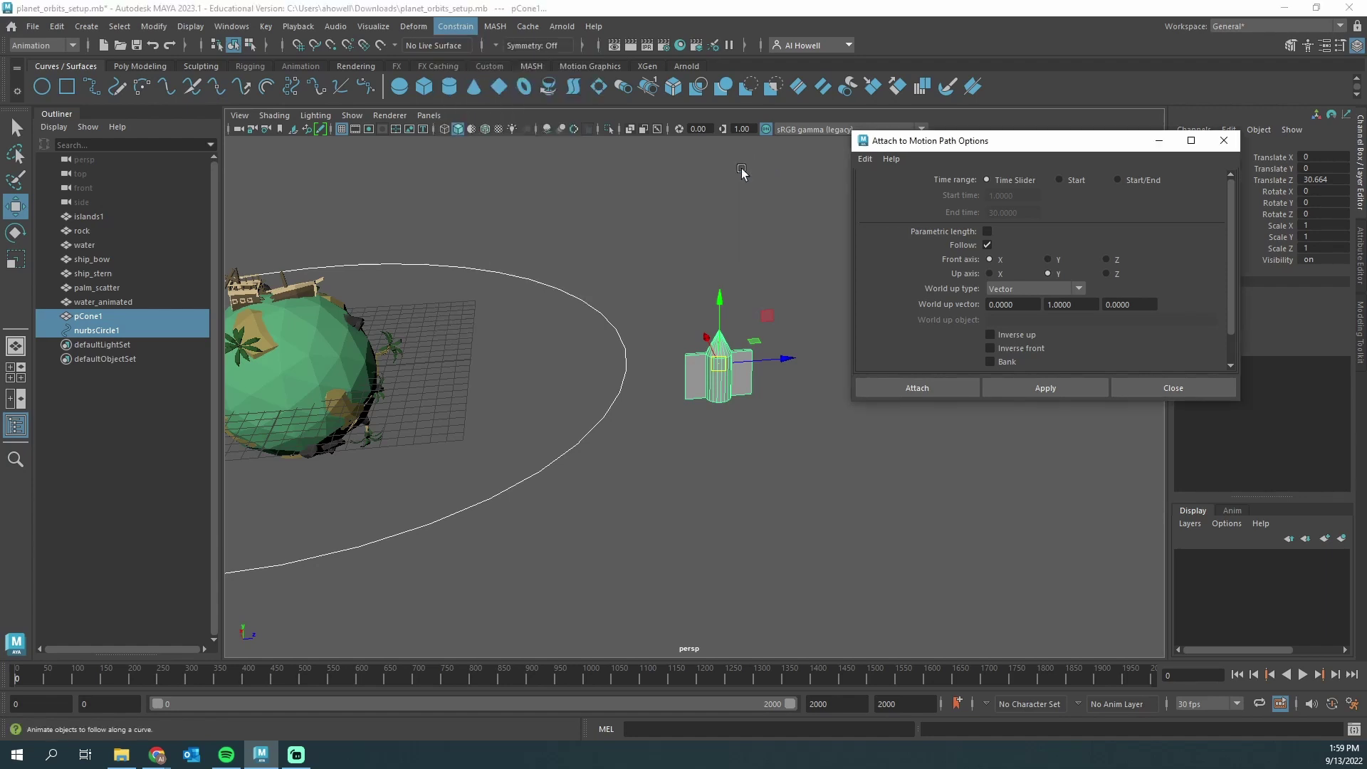
pyautogui.click(866, 163)
pyautogui.click(874, 187)
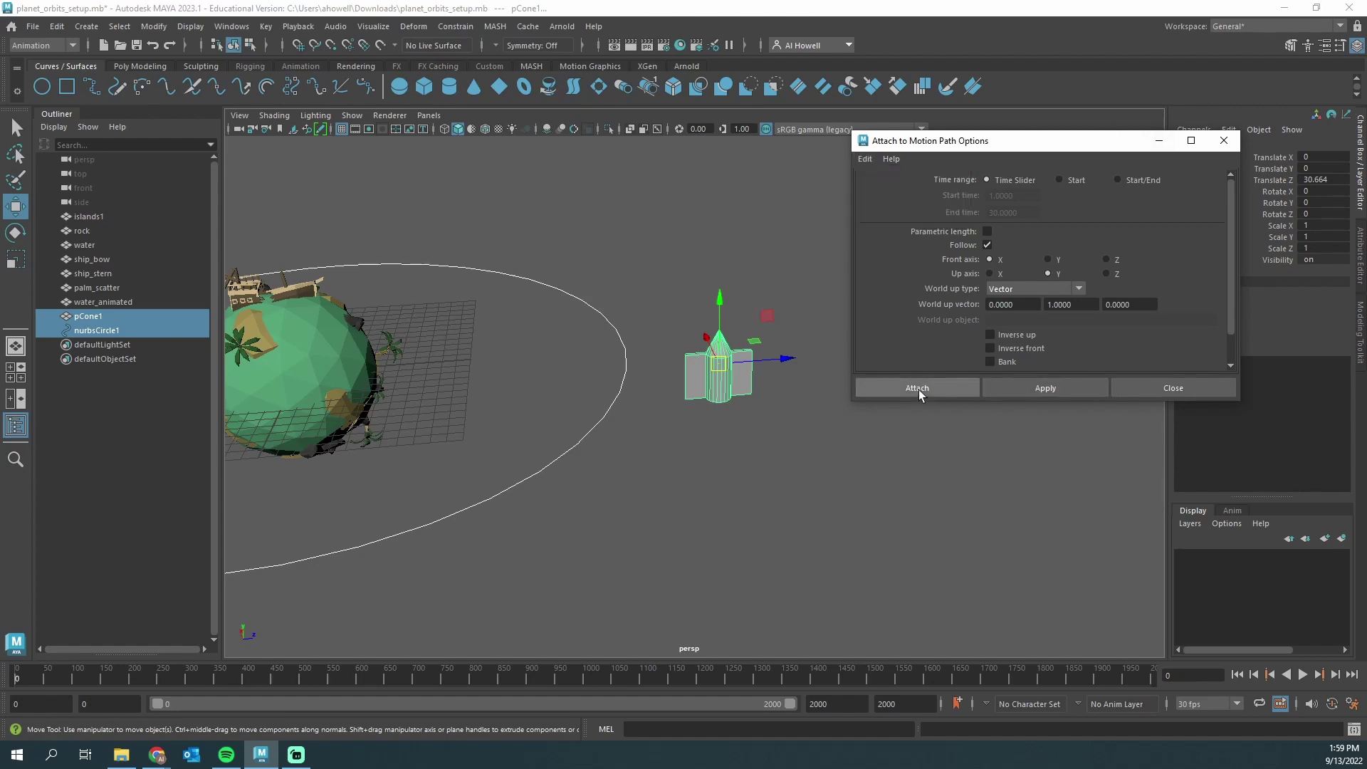
pyautogui.click(1040, 389)
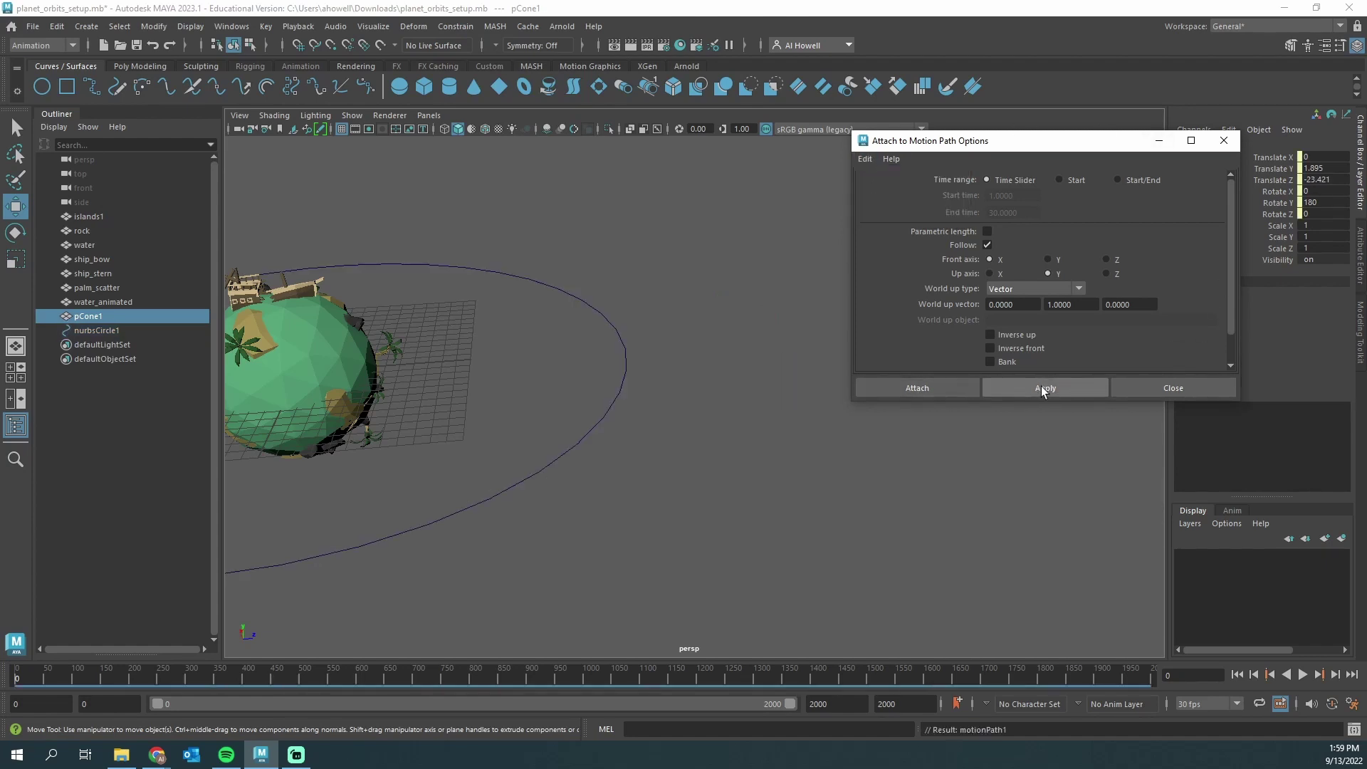
# - Scrub the timeline to about frame 62 and examine the rocket's orientation along the circular path
pyautogui.scroll(-5, 601, 417)
pyautogui.keyDown('alt'); pyautogui.moveTo(602, 418); pyautogui.dragTo(784, 417, button='middle'); pyautogui.keyUp('alt')
pyautogui.scroll(8, 653, 418)
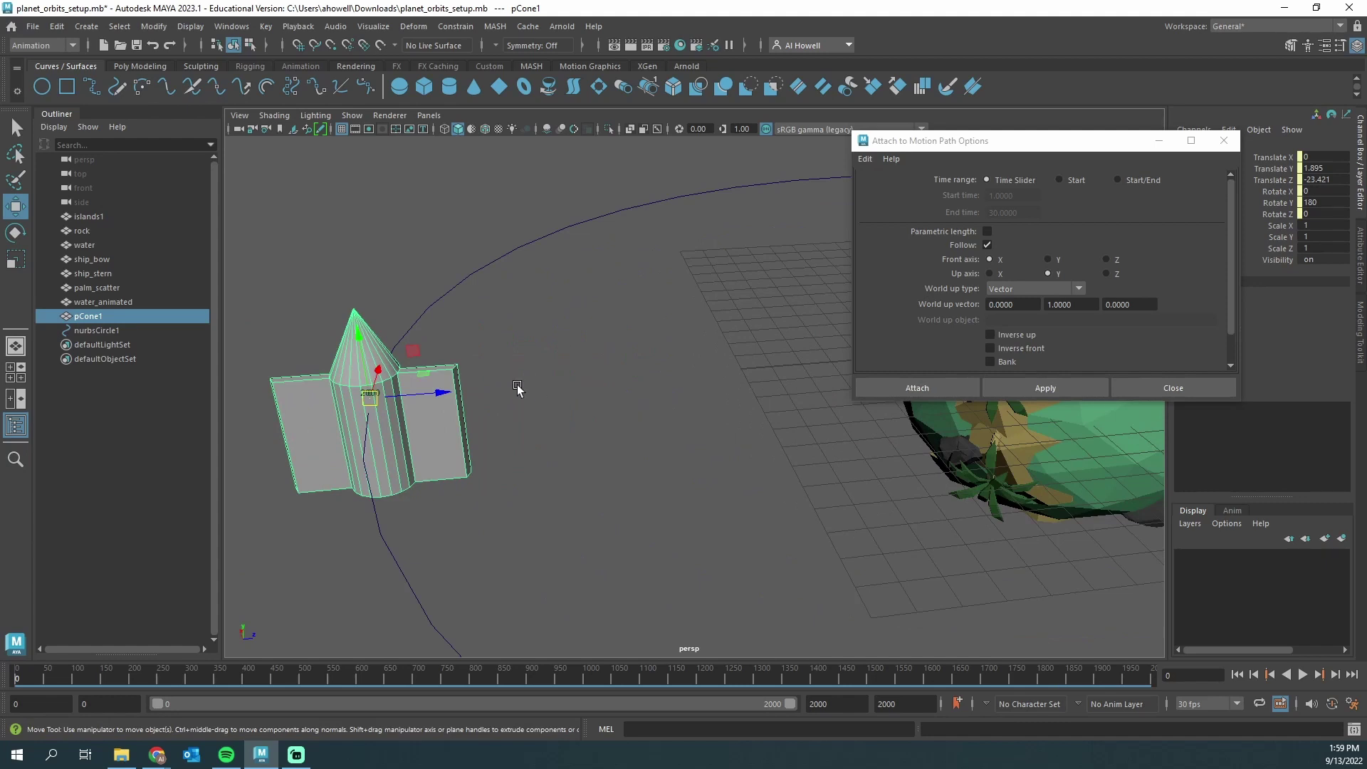
pyautogui.scroll(-3, 519, 391)
pyautogui.moveTo(22, 680); pyautogui.dragTo(55, 678)
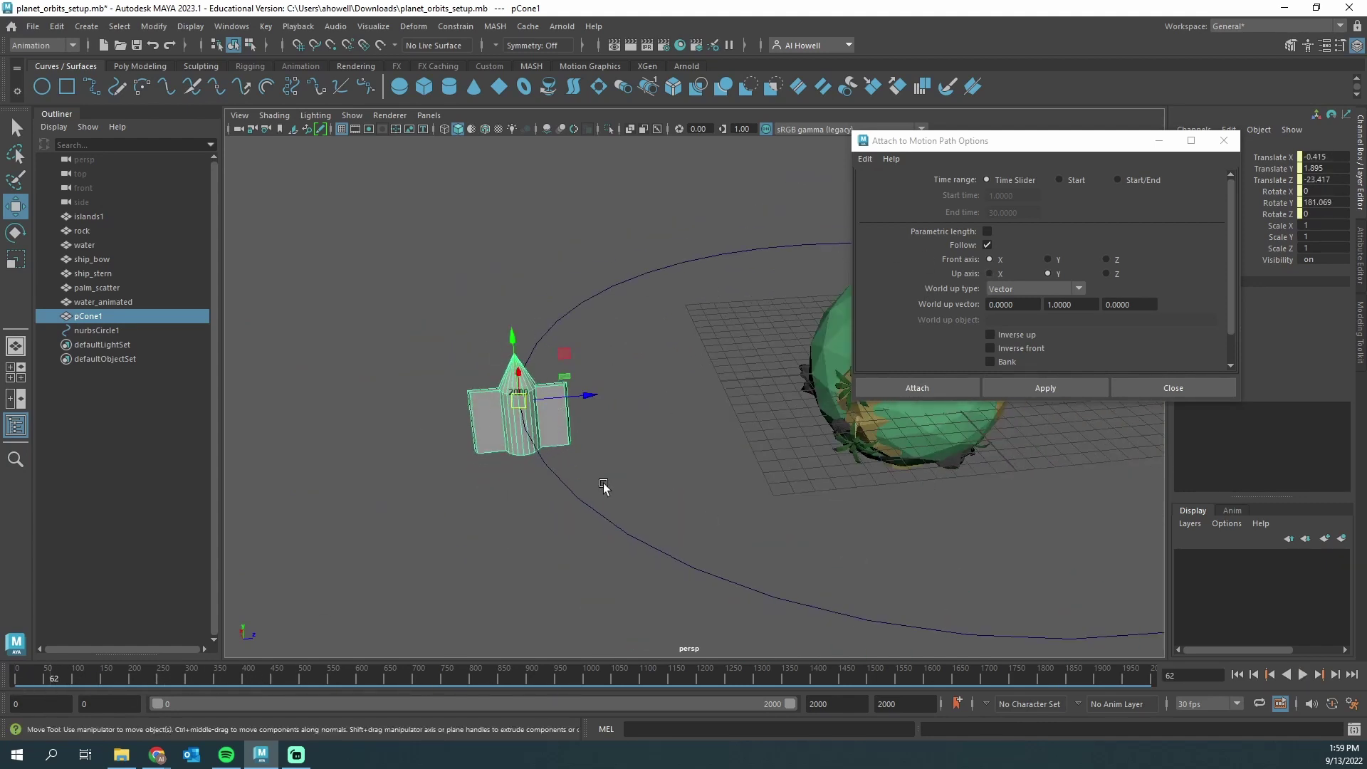
pyautogui.scroll(-3, 482, 468)
pyautogui.scroll(4, 614, 376)
pyautogui.scroll(-3, 988, 579)
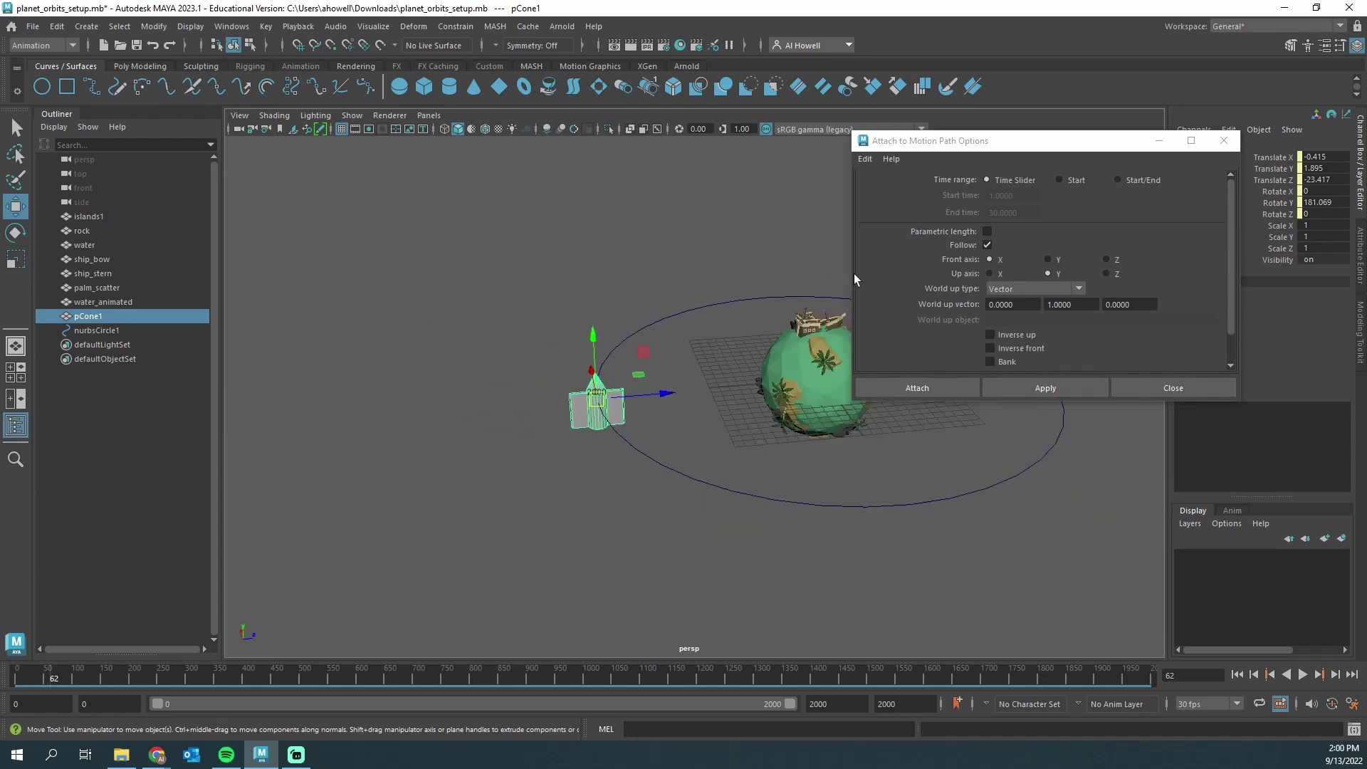
# - Try to rotate the rocket directly on its motion path and scrub to about frame 194 to test the rotation
pyautogui.scroll(3, 682, 438)
pyautogui.press('e')
pyautogui.moveTo(552, 368); pyautogui.dragTo(568, 448)
pyautogui.moveTo(53, 679); pyautogui.dragTo(126, 669)
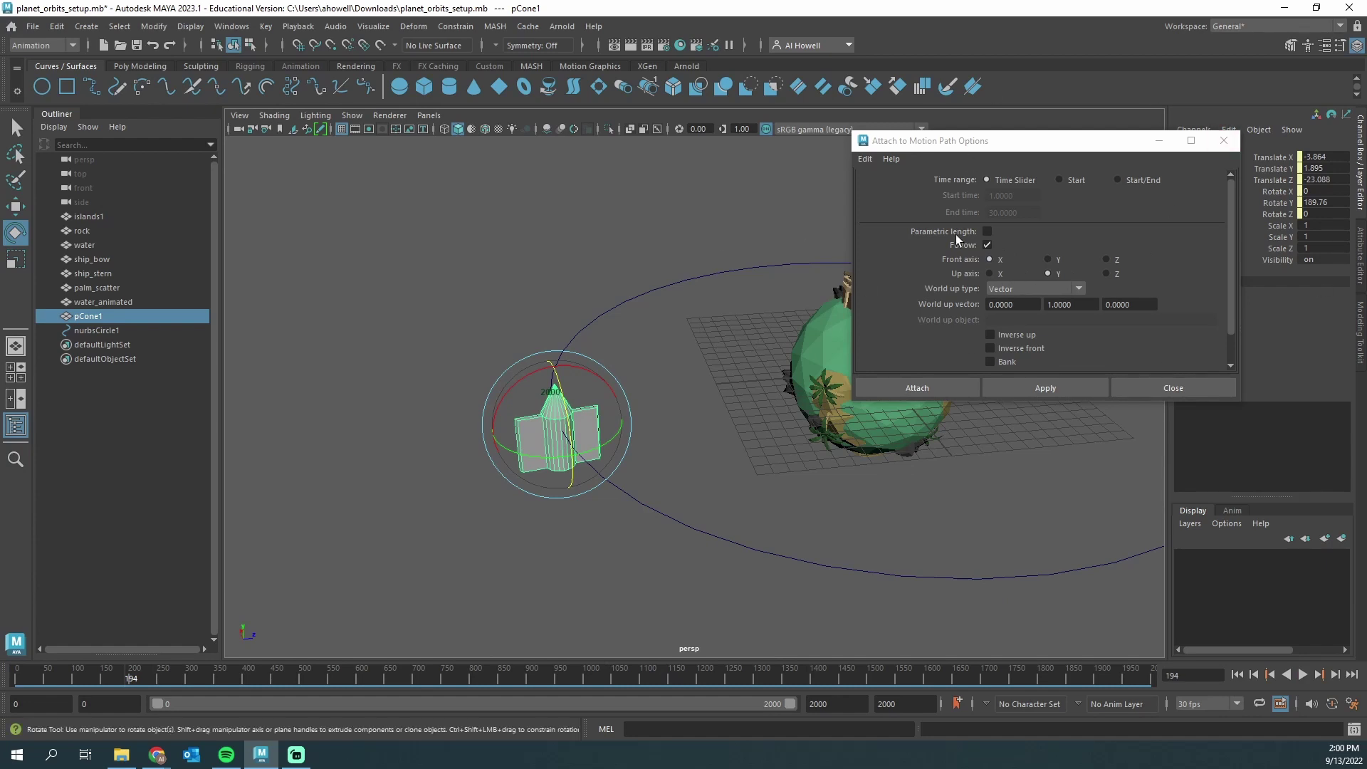
# - Close the motion path options and undo the timeline scrubs, the rocket's rotation and its attachment to the circle
pyautogui.click(1223, 140)
pyautogui.hotkey('ctrl', 'z')
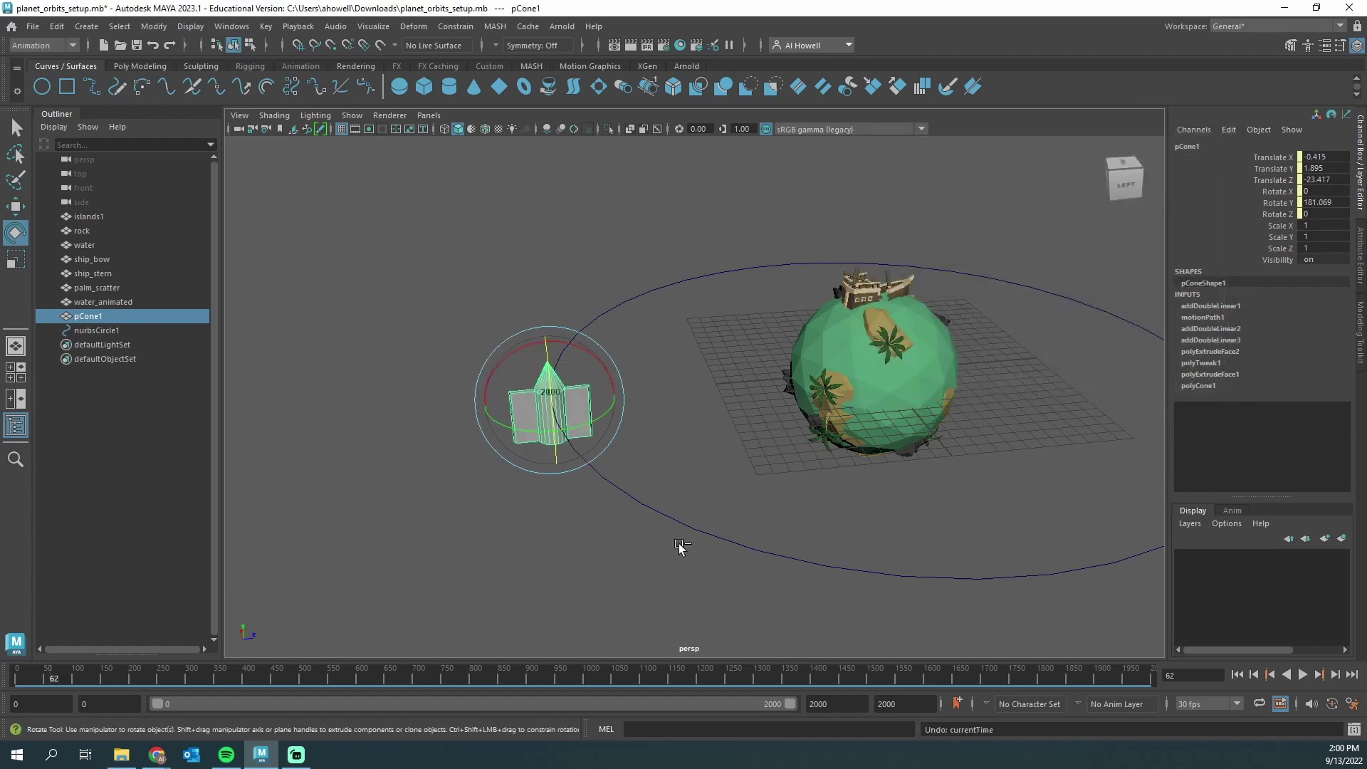
pyautogui.hotkey('ctrl', 'z')
pyautogui.hotkey('ctrl', 'z')
pyautogui.scroll(-3, 752, 457)
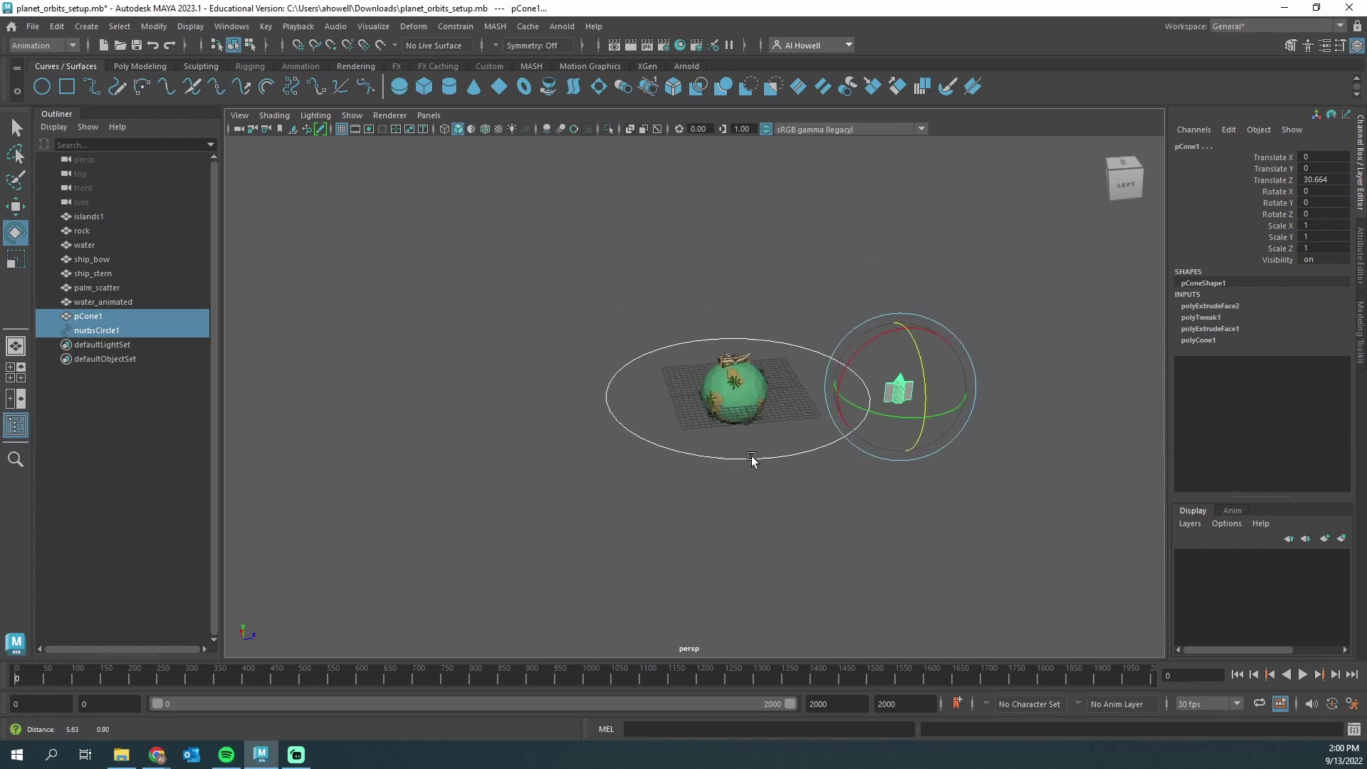
pyautogui.scroll(3, 752, 459)
# - Select only the rocket and delete its construction history
pyautogui.click(756, 500)
pyautogui.click(800, 340)
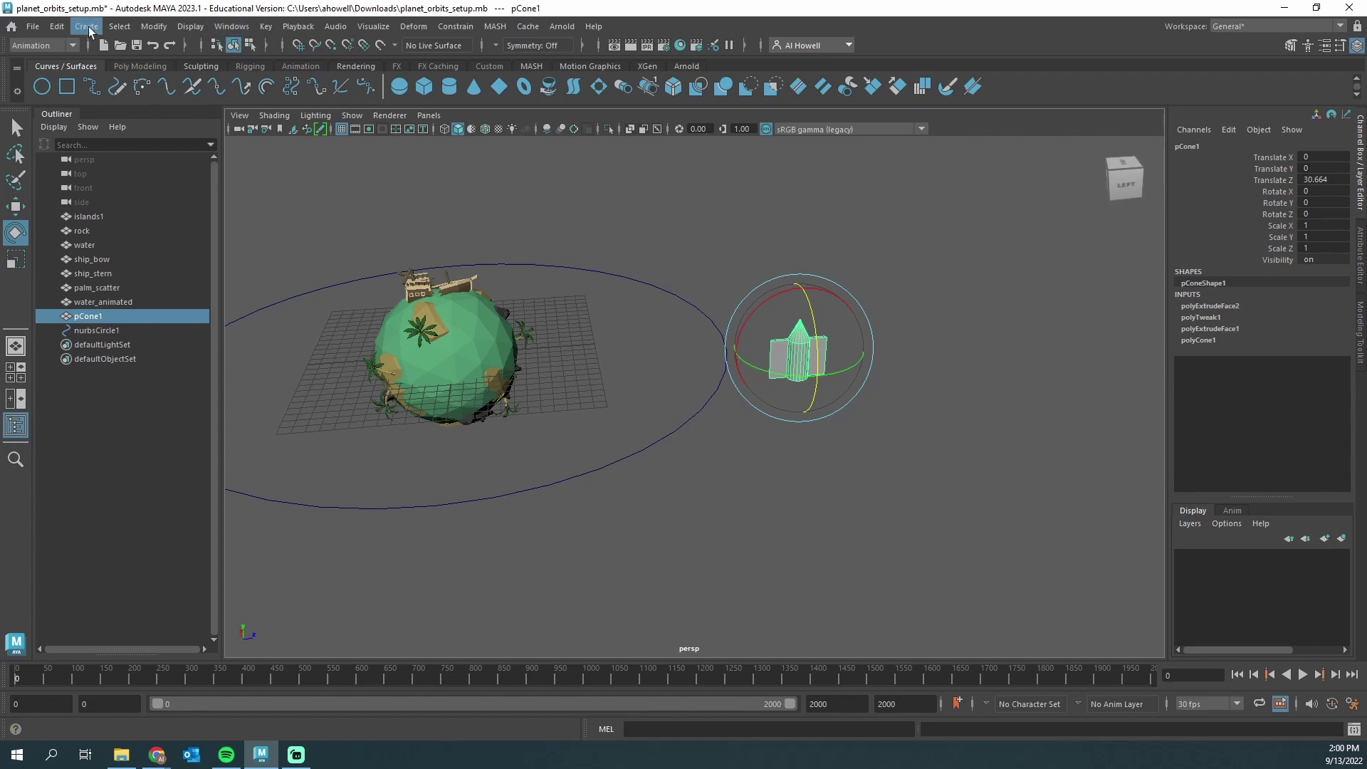
pyautogui.click(57, 26)
pyautogui.moveTo(195, 200)
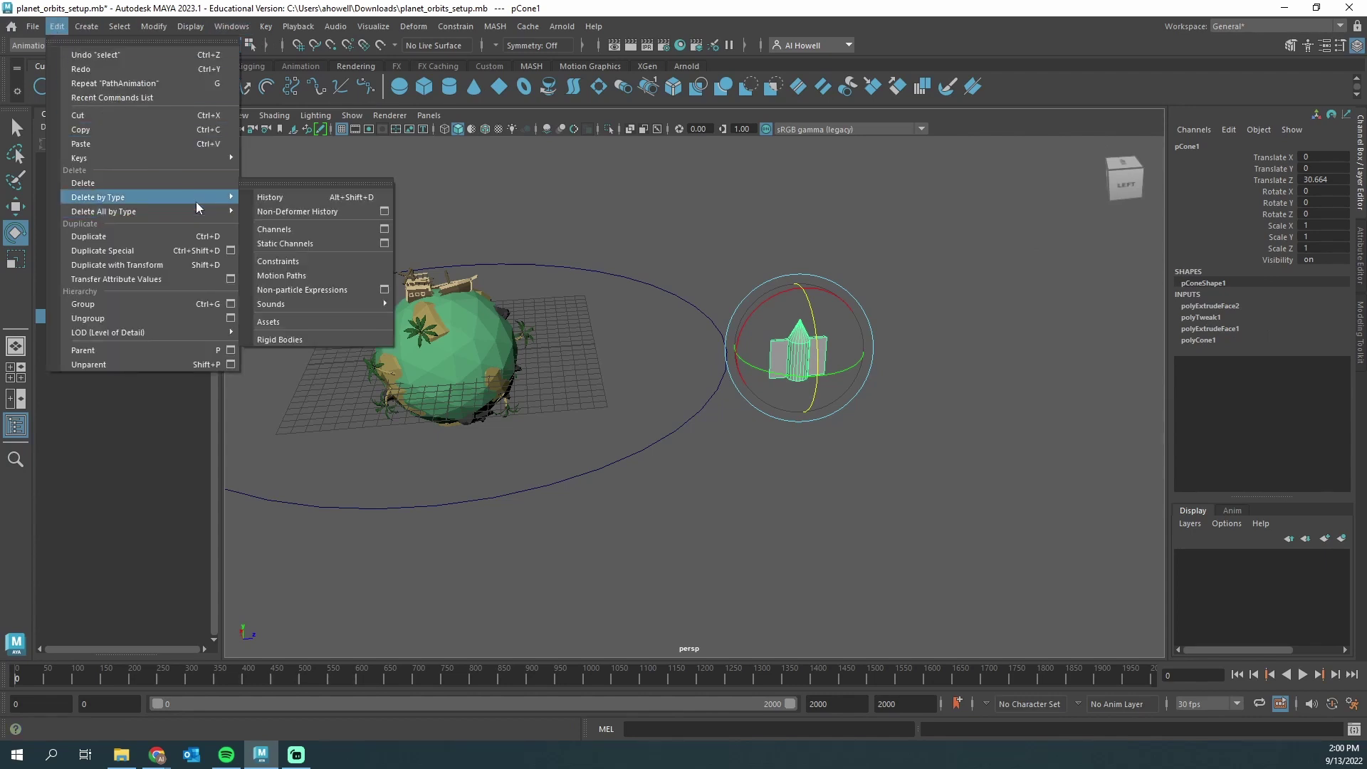
pyautogui.click(305, 199)
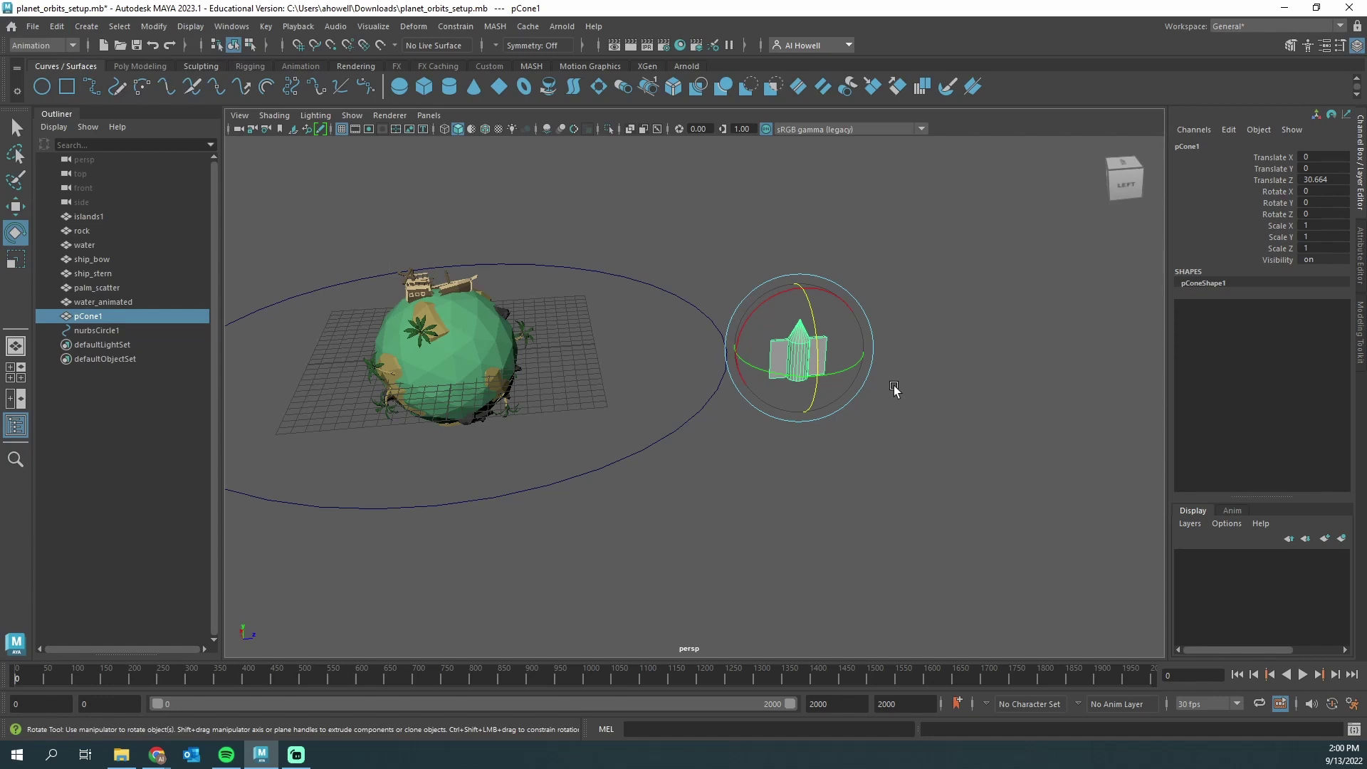
# - Group the rocket by itself and expand the new group to show the rocket inside it
pyautogui.press('w')
pyautogui.keyDown('alt'); pyautogui.moveTo(833, 320); pyautogui.dragTo(821, 341); pyautogui.keyUp('alt')
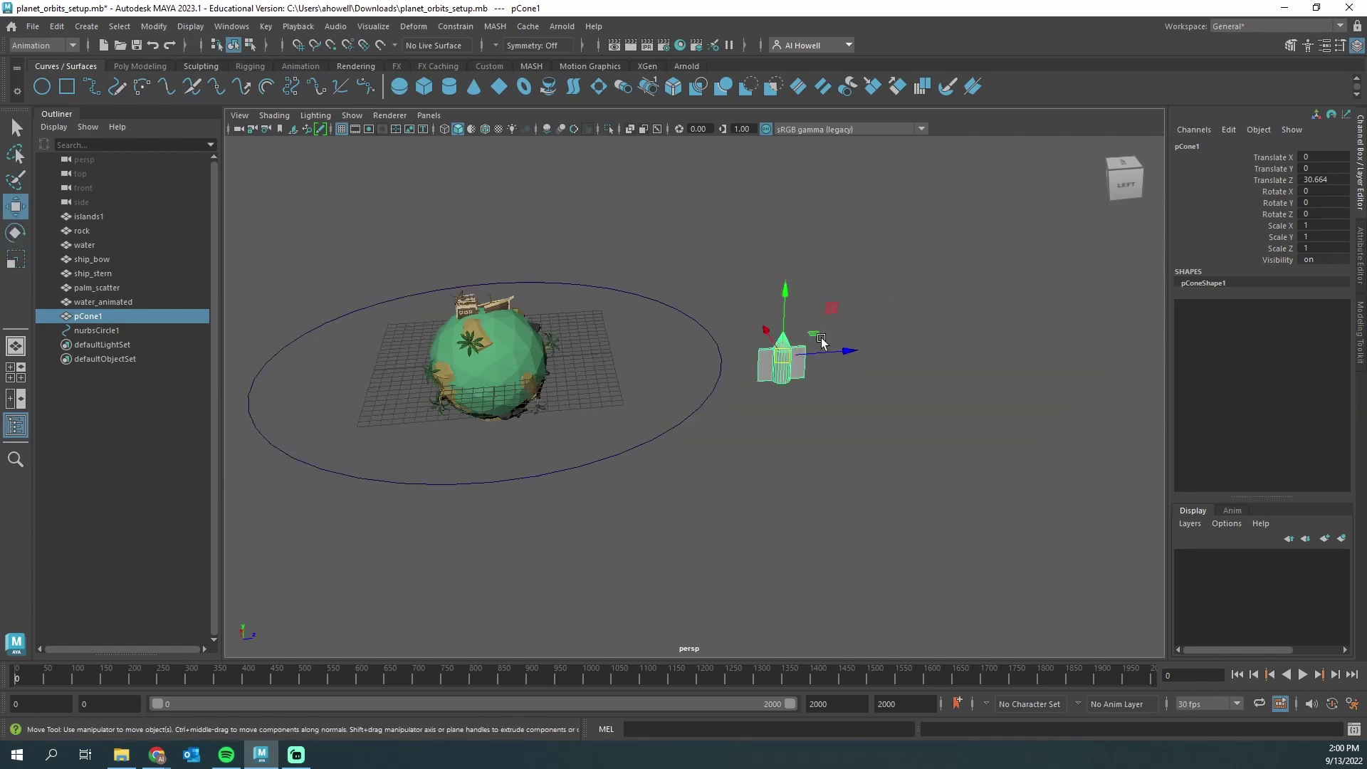
pyautogui.scroll(5, 820, 341)
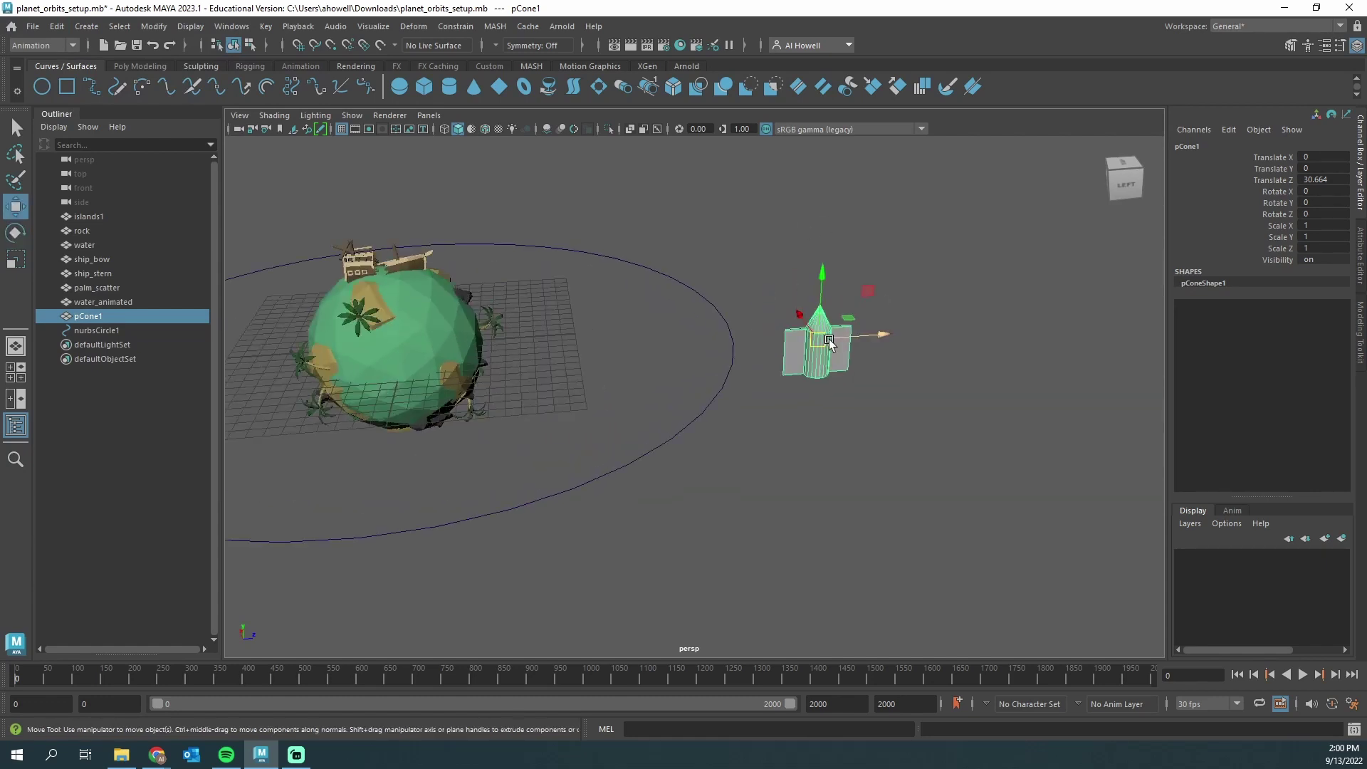
pyautogui.hotkey('ctrl', 'g')
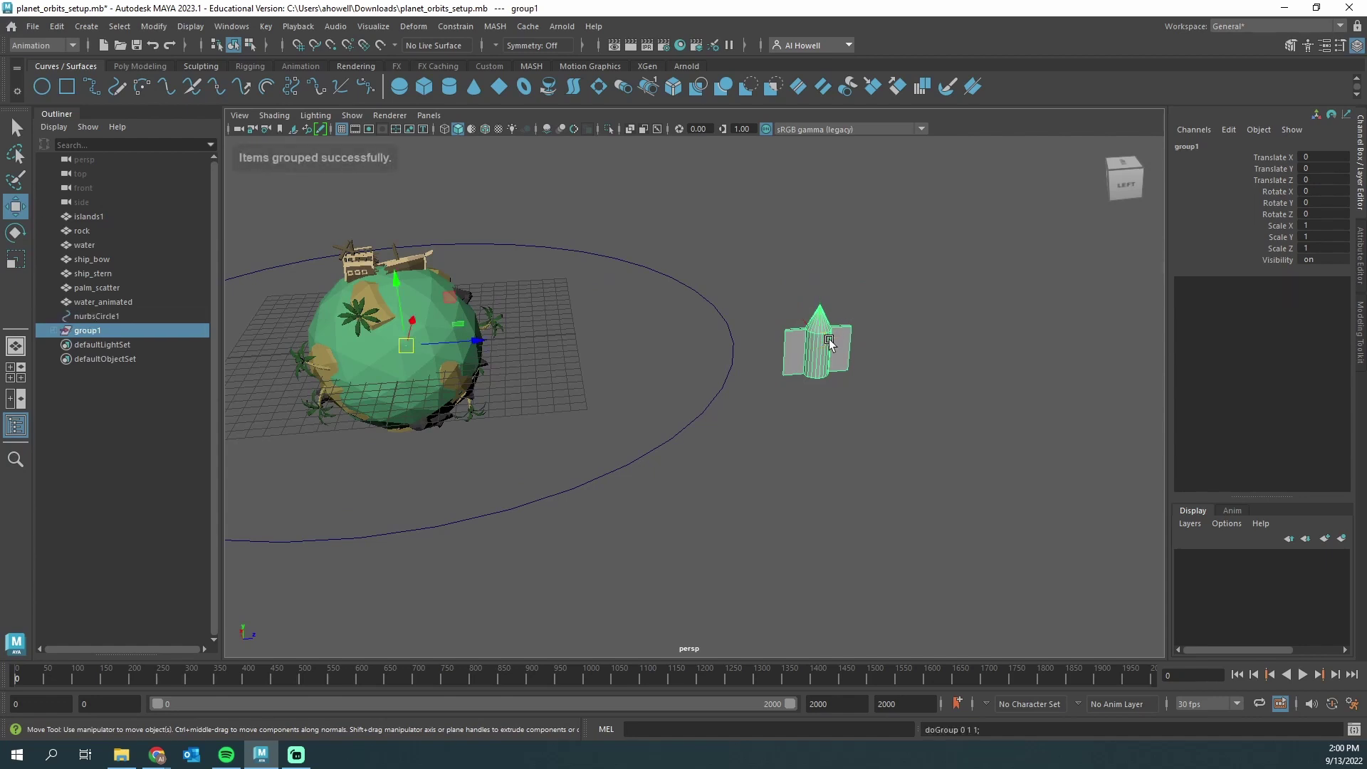
pyautogui.click(54, 331)
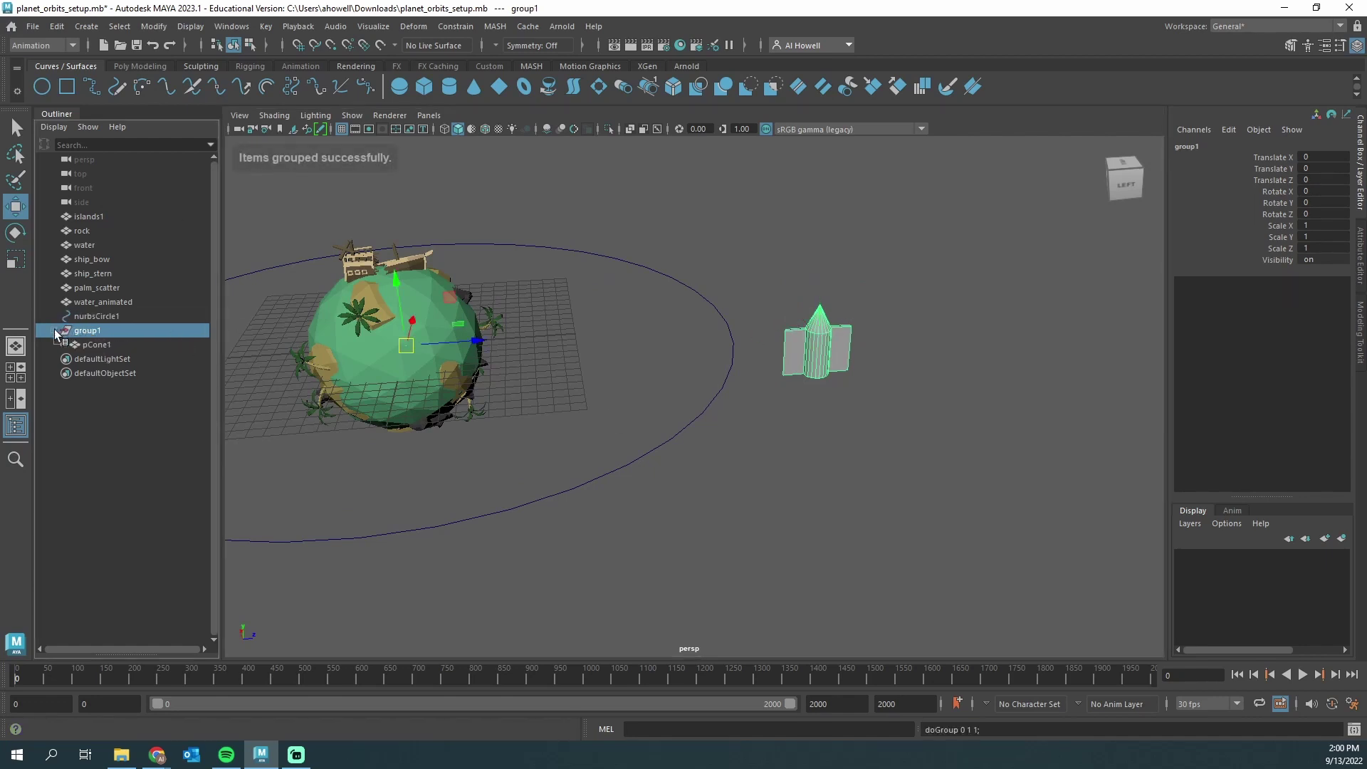
# - Center the pivot of group1 on the rocket and compare it with the pivot of the rocket inside the group
pyautogui.click(108, 345)
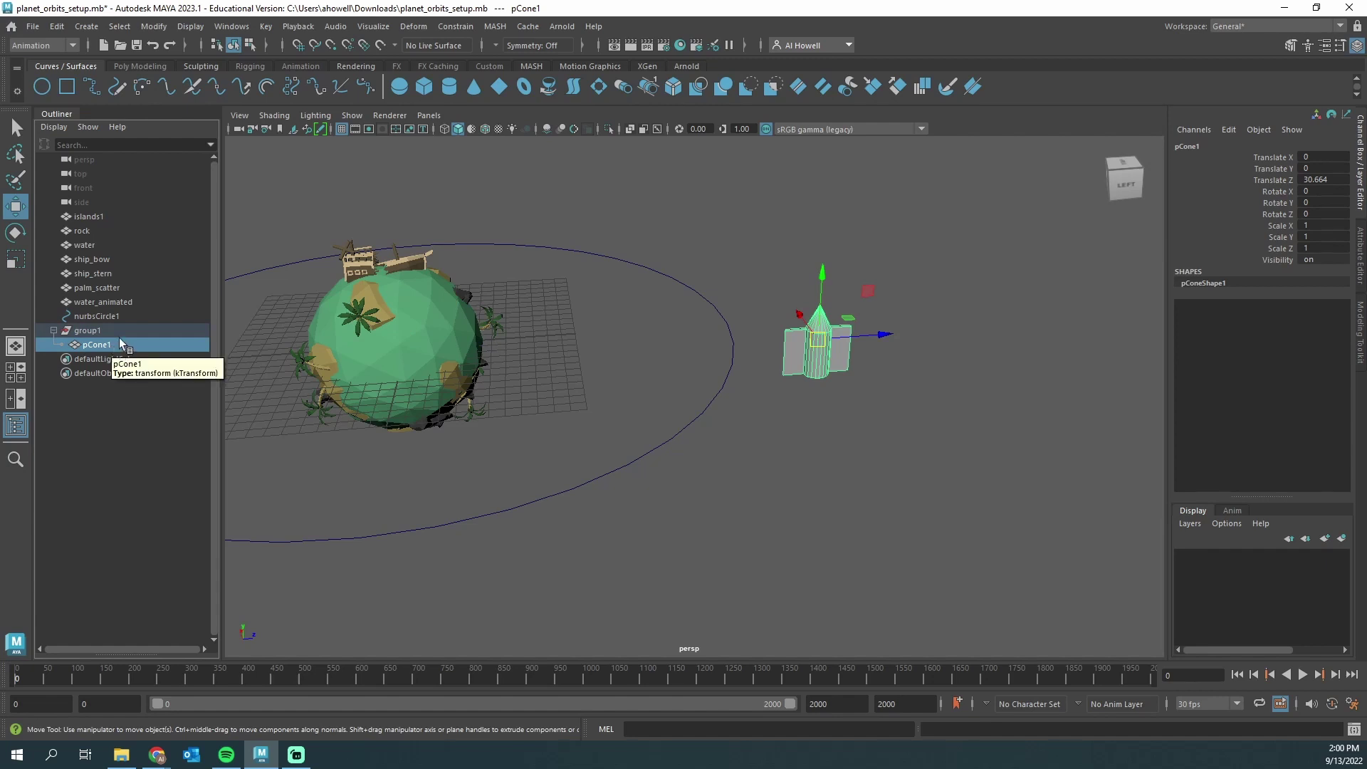
pyautogui.click(121, 332)
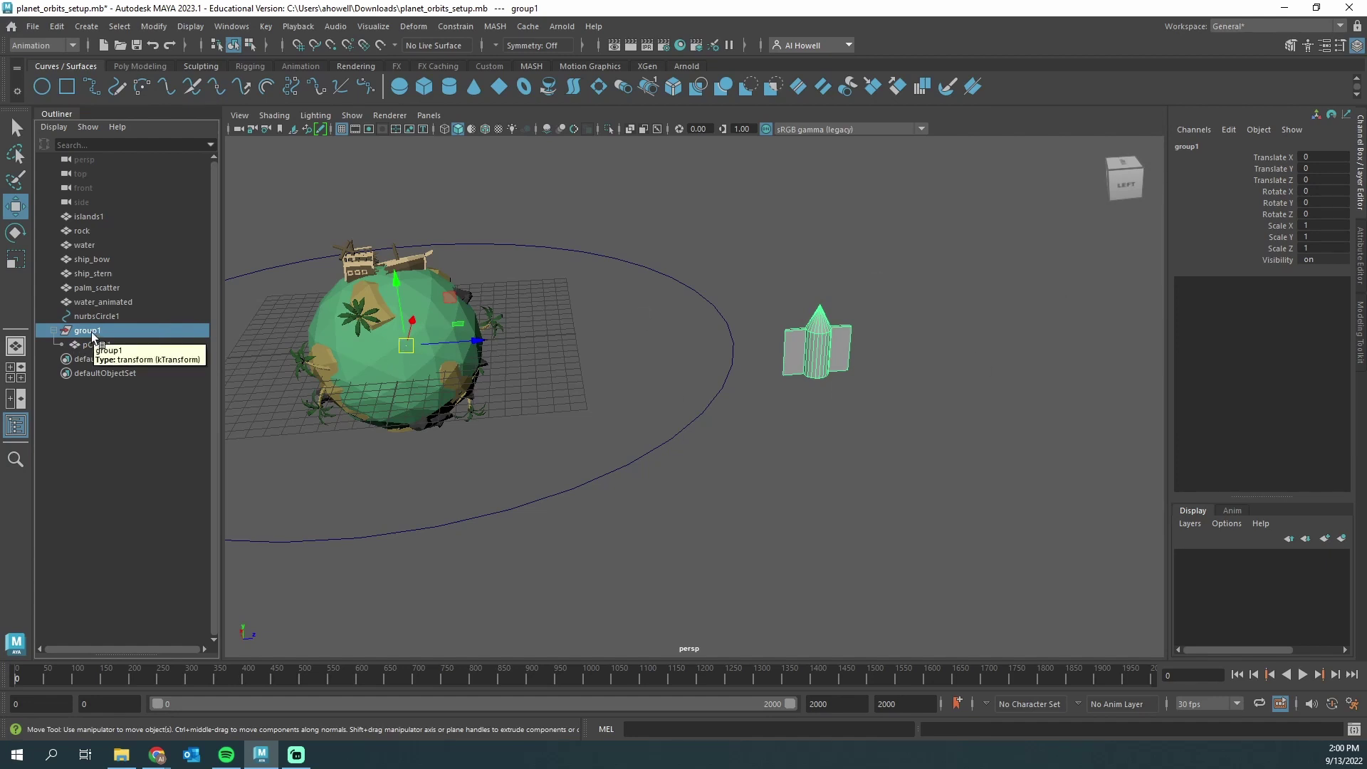
pyautogui.click(20, 431)
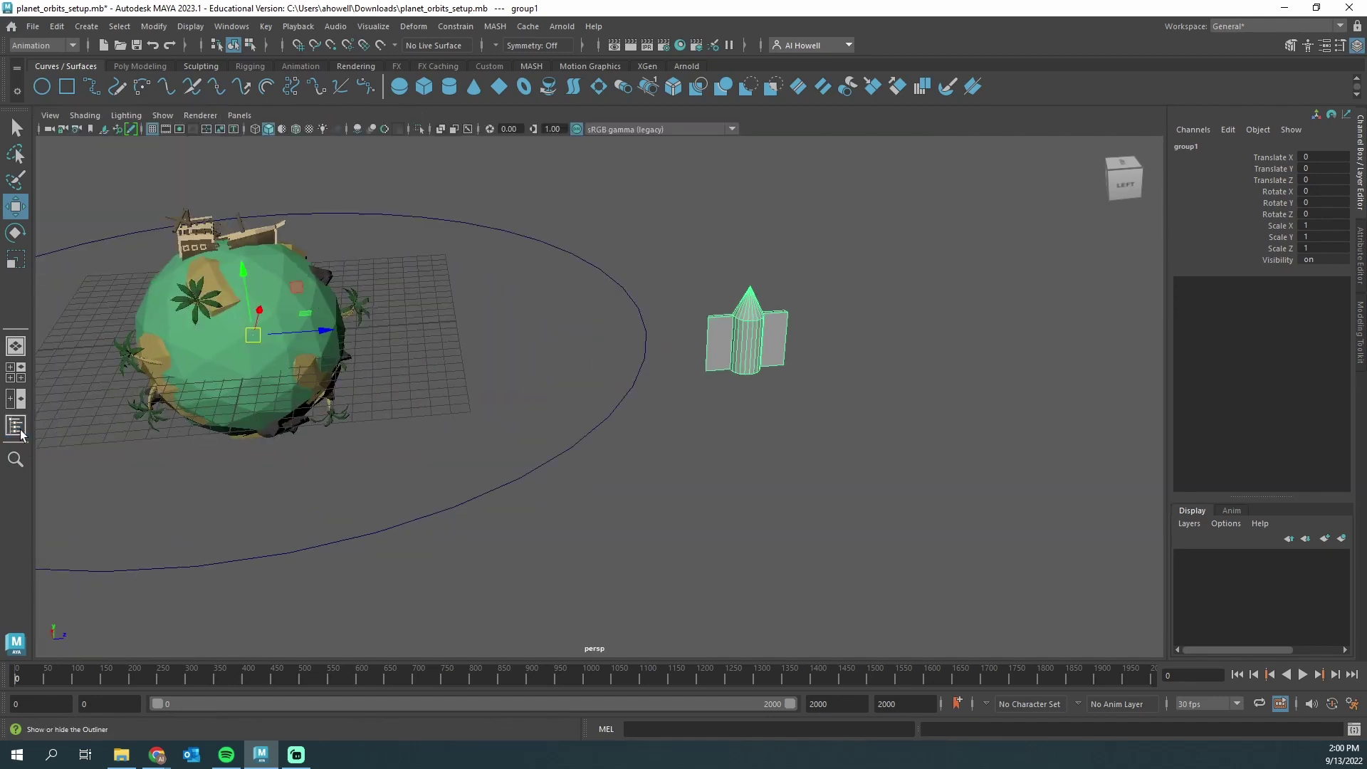
pyautogui.click(20, 432)
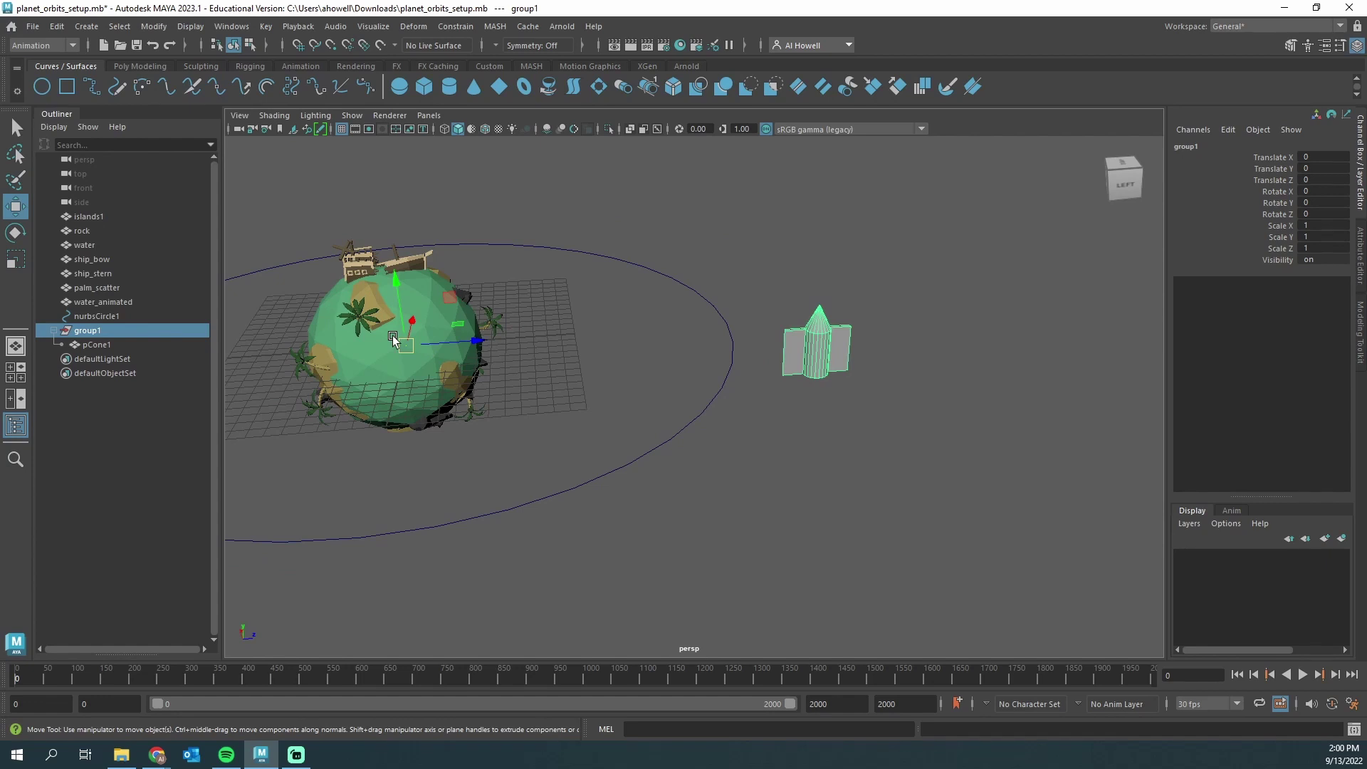
pyautogui.click(156, 28)
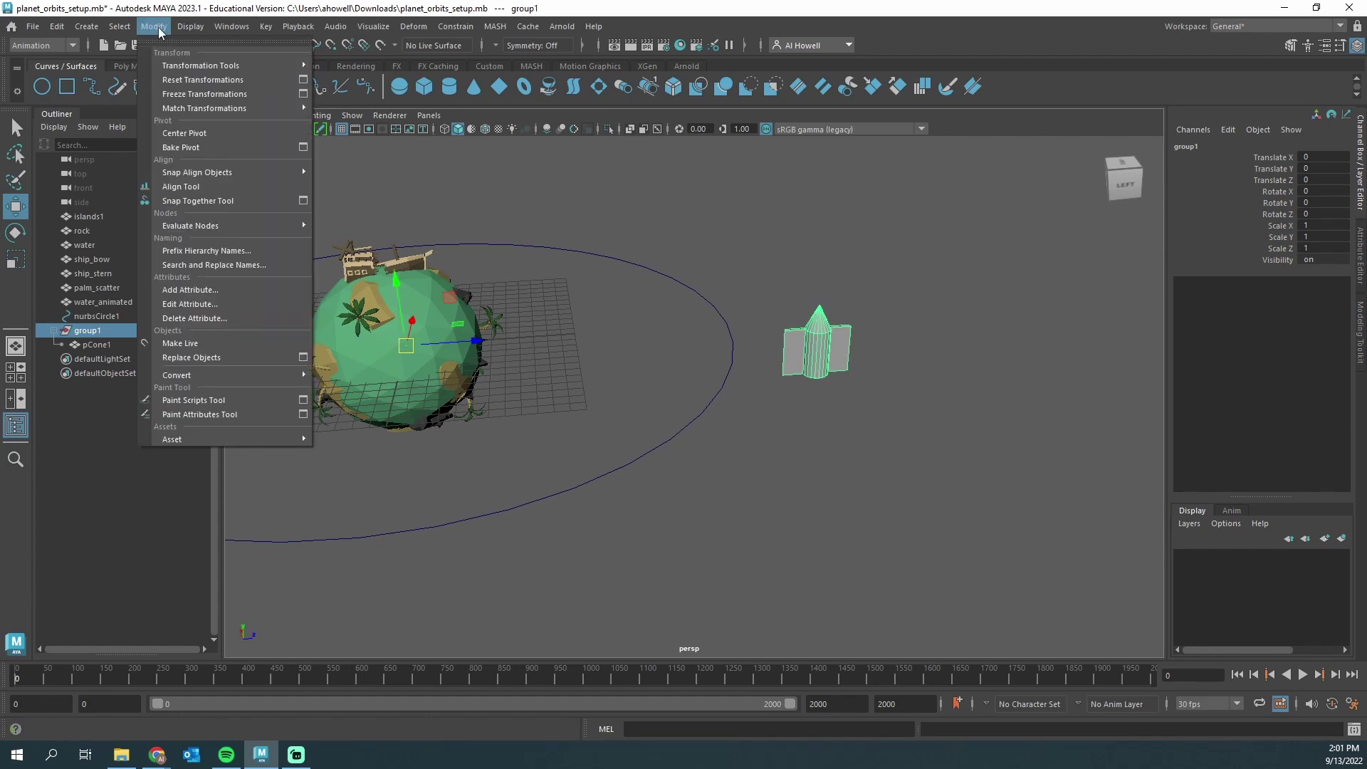
pyautogui.click(206, 133)
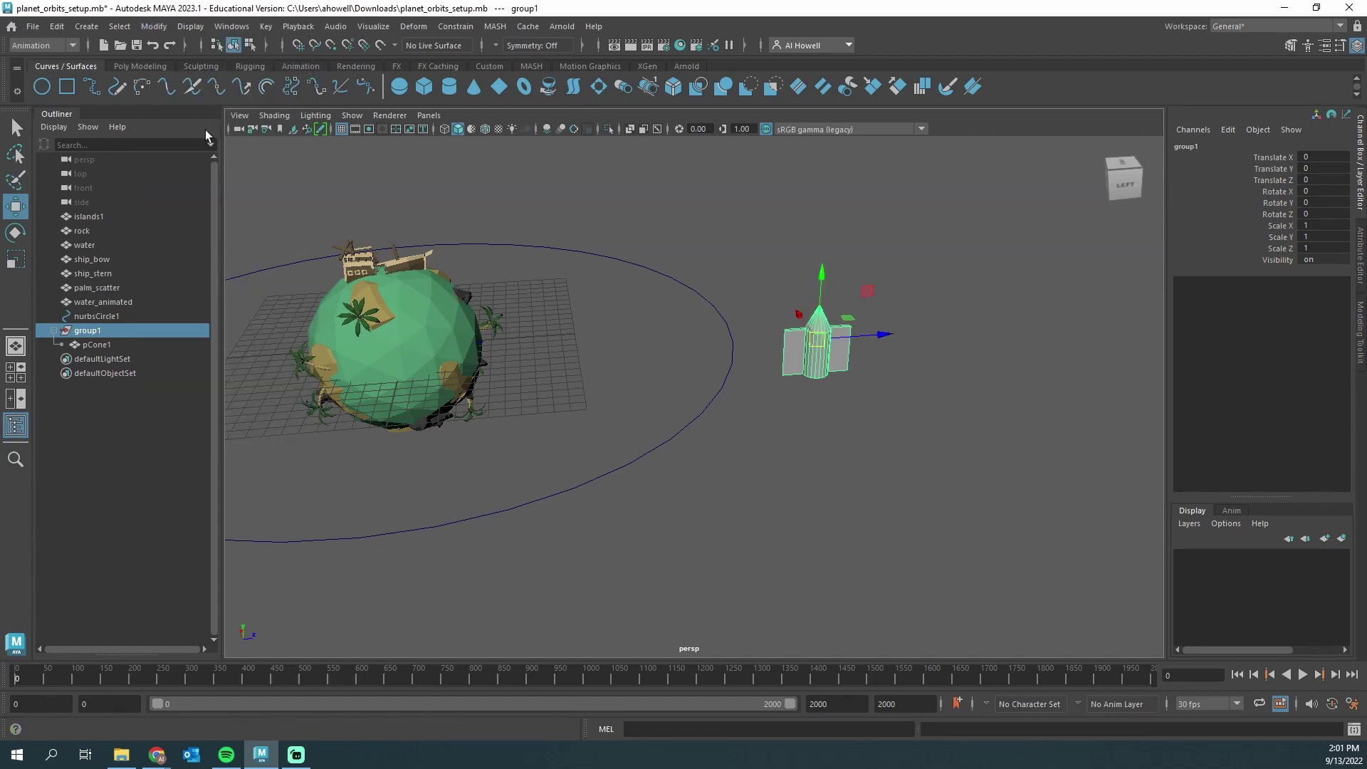
pyautogui.click(96, 344)
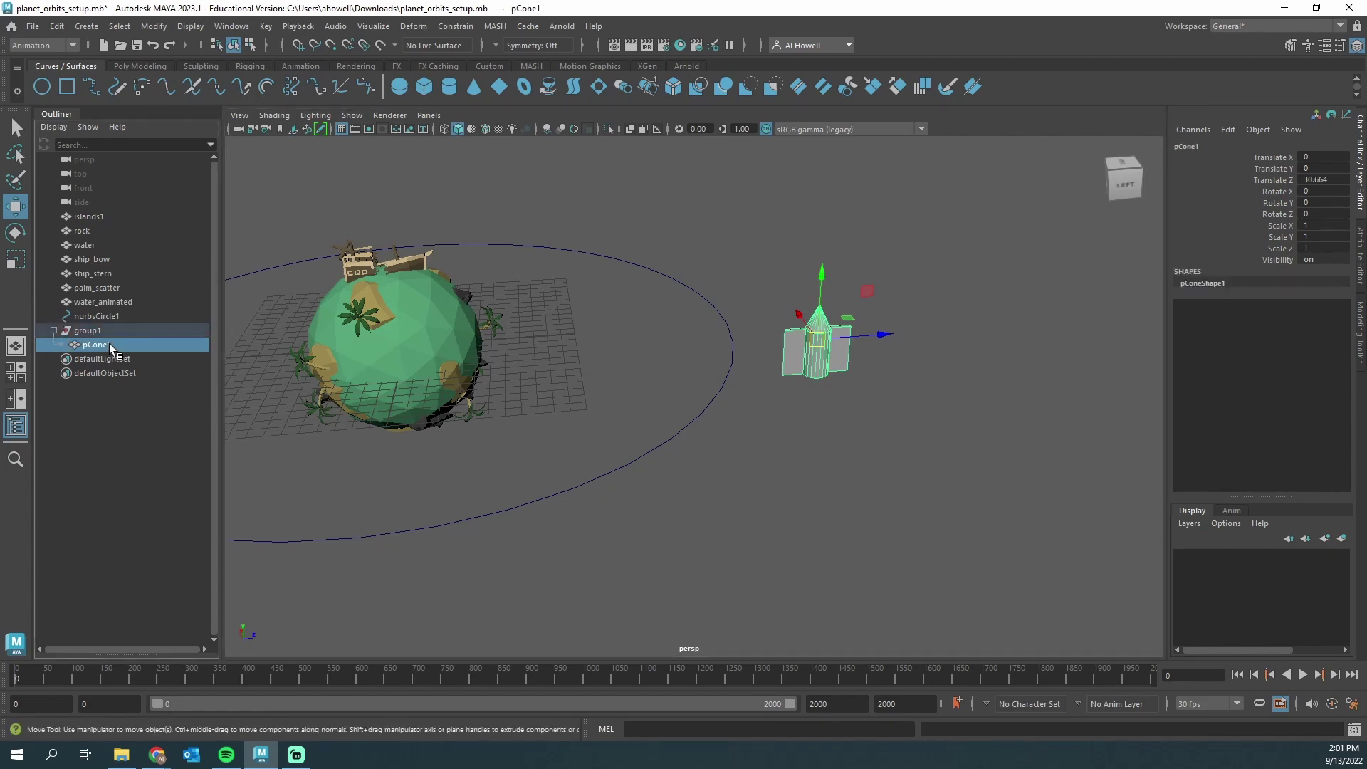
pyautogui.click(88, 331)
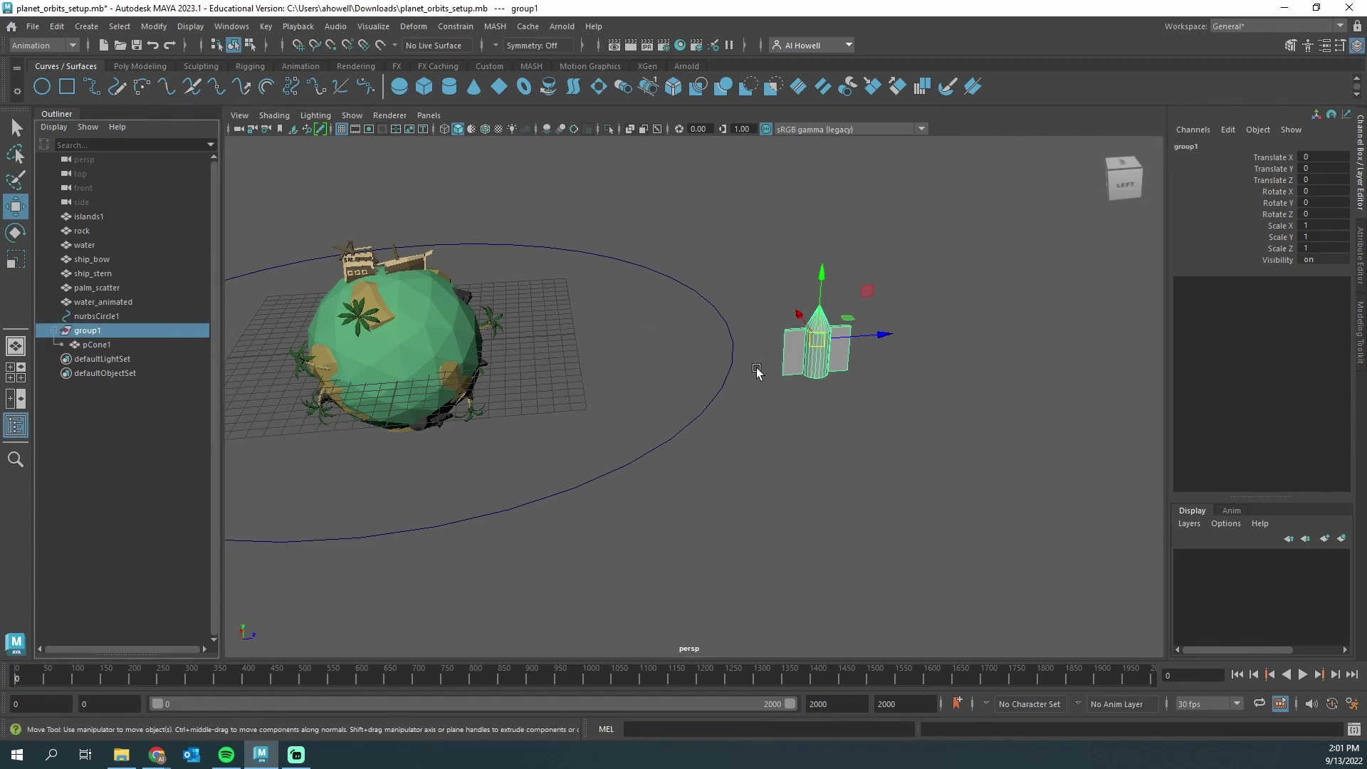
# - Attach group1 to nurbsCircle1 as its motion path
pyautogui.click(716, 396)
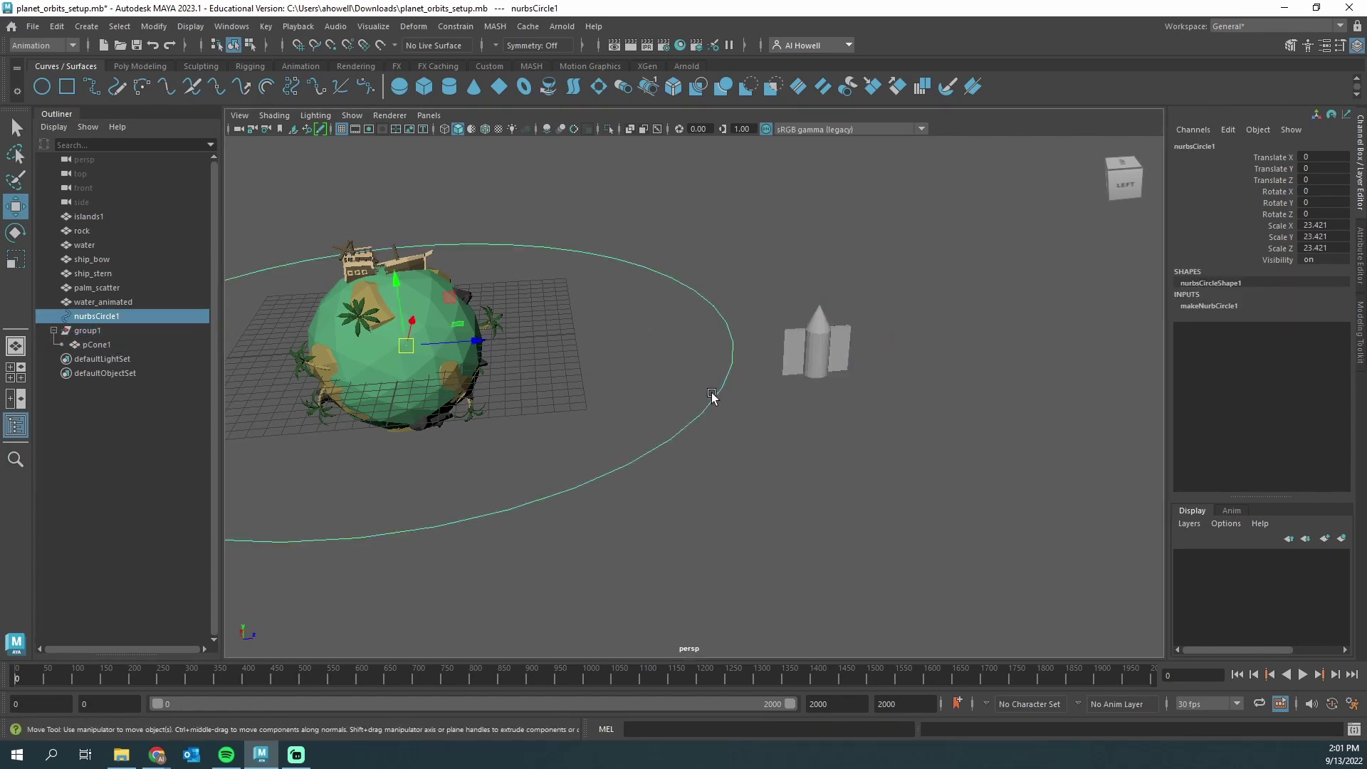
pyautogui.keyDown('ctrl'); pyautogui.click(94, 332); pyautogui.keyUp('ctrl')
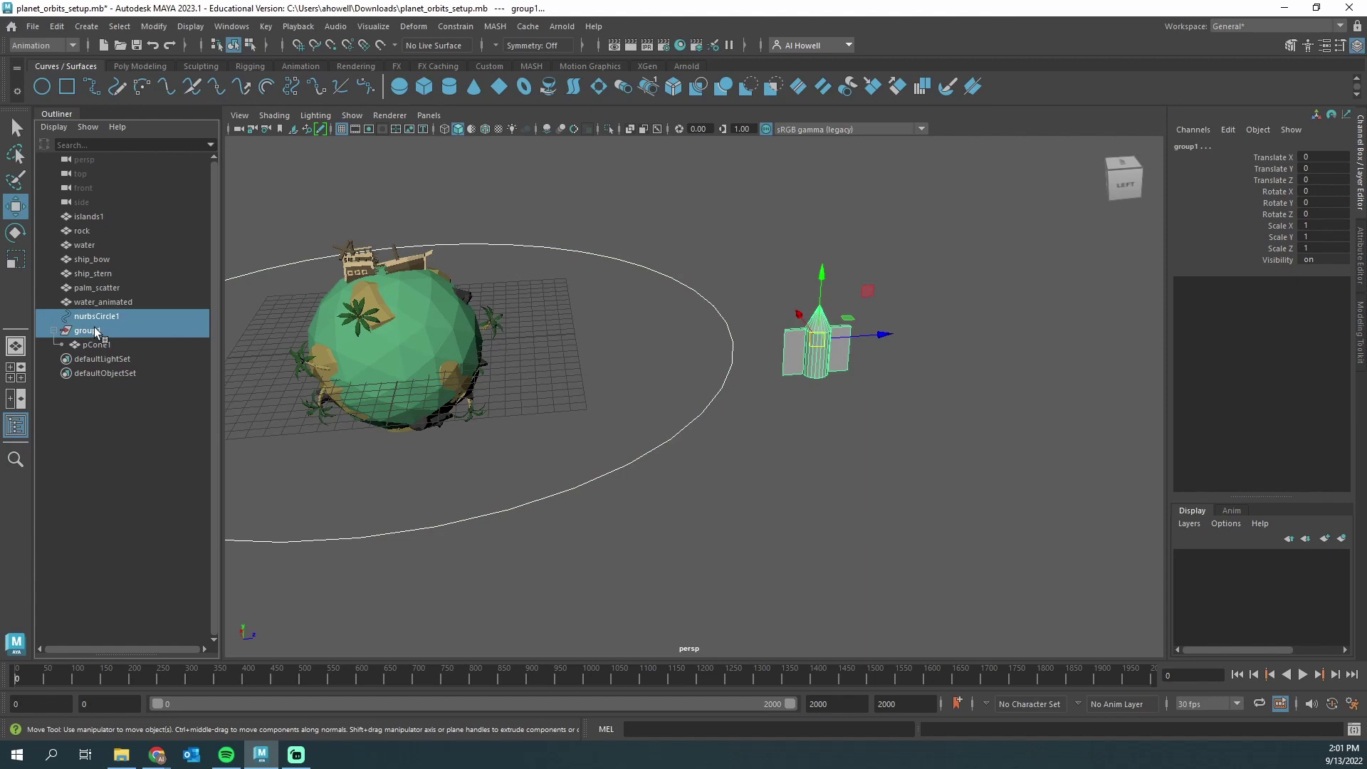
pyautogui.click(456, 26)
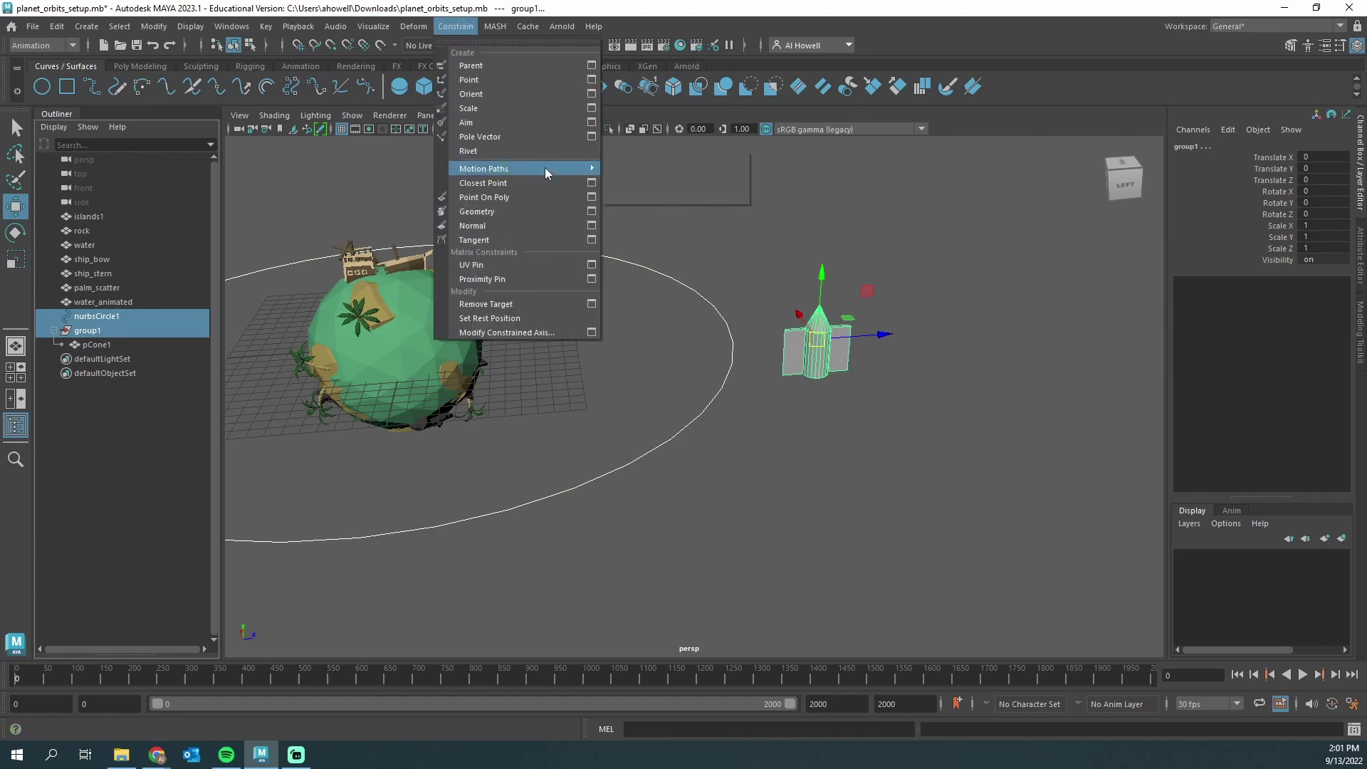
pyautogui.moveTo(544, 168)
pyautogui.click(697, 176)
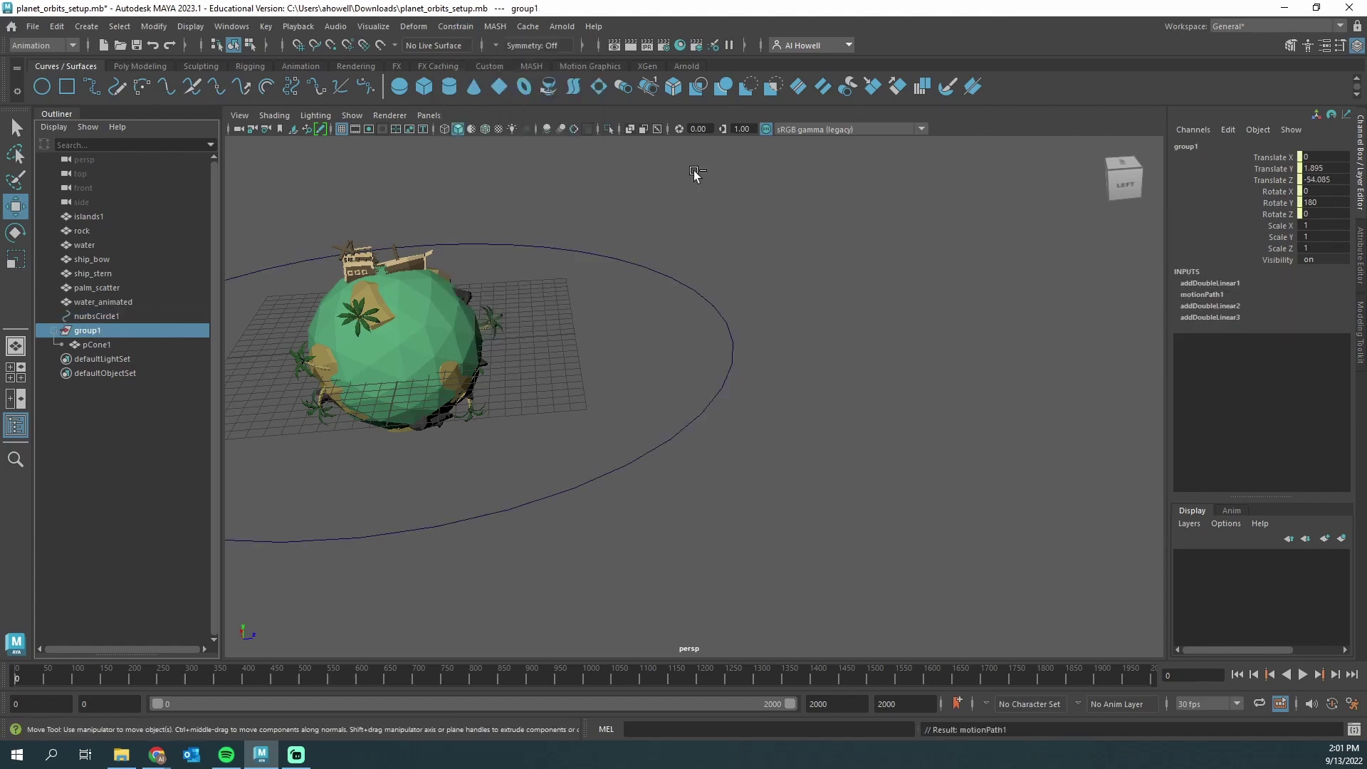
# - Preview the group's movement along the circle and select the rocket pCone1 inside group1
pyautogui.keyDown('alt'); pyautogui.moveTo(453, 384); pyautogui.dragTo(920, 343, button='middle'); pyautogui.keyUp('alt')
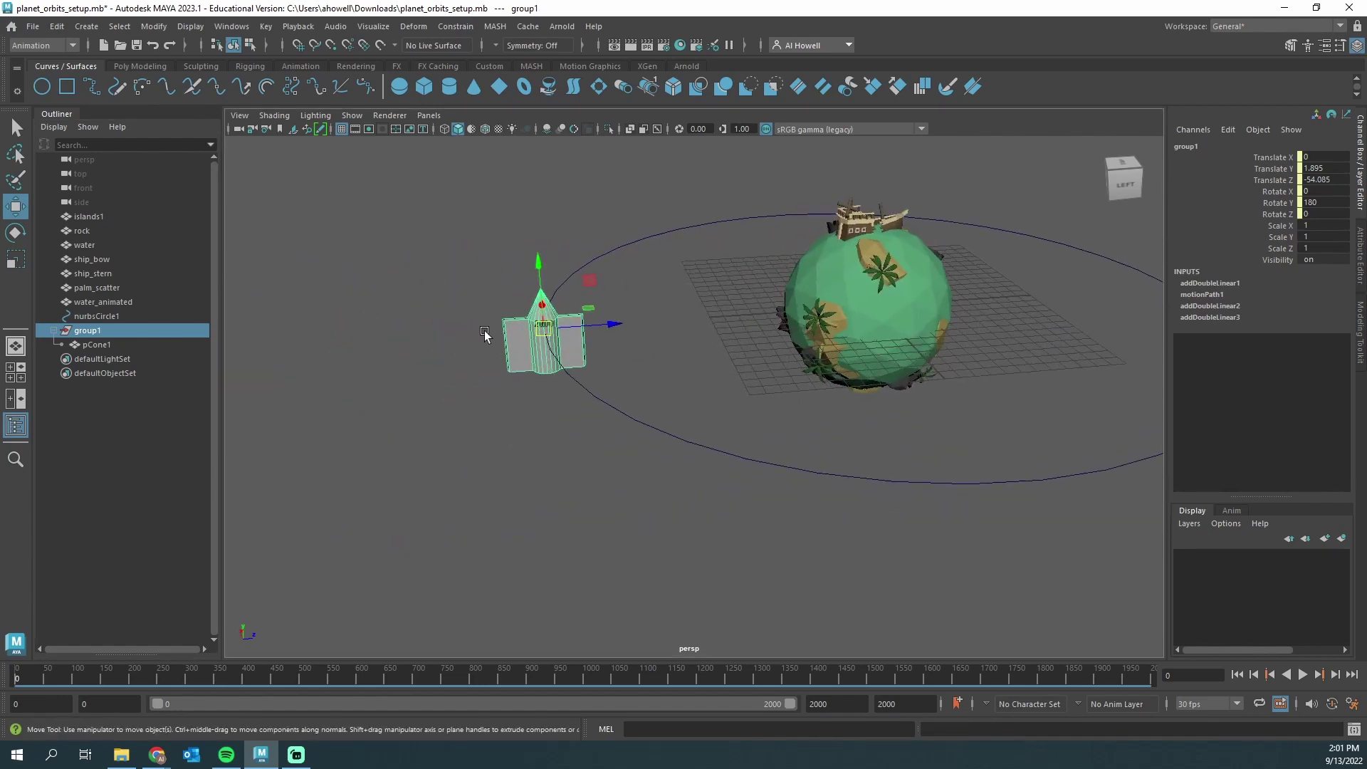
pyautogui.hotkey('alt', 'v')
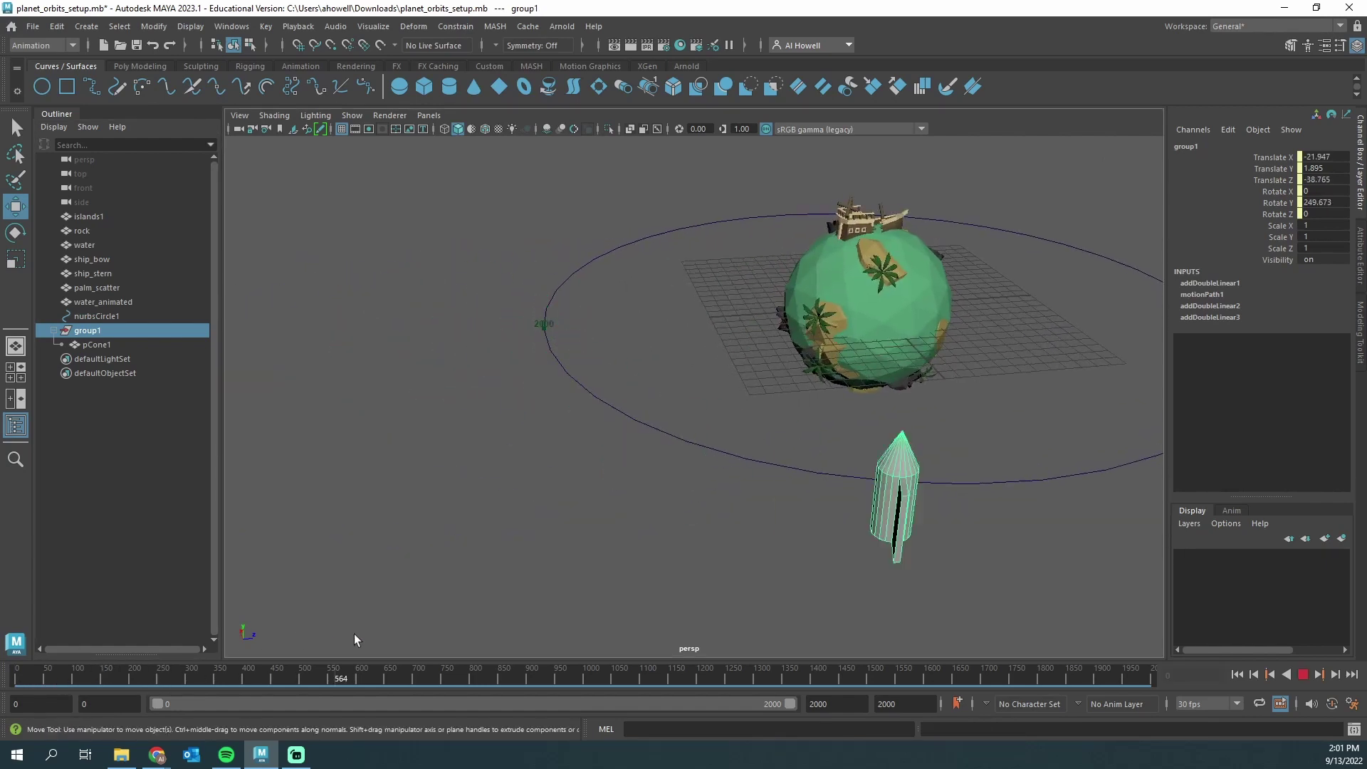
pyautogui.hotkey('alt', 'v')
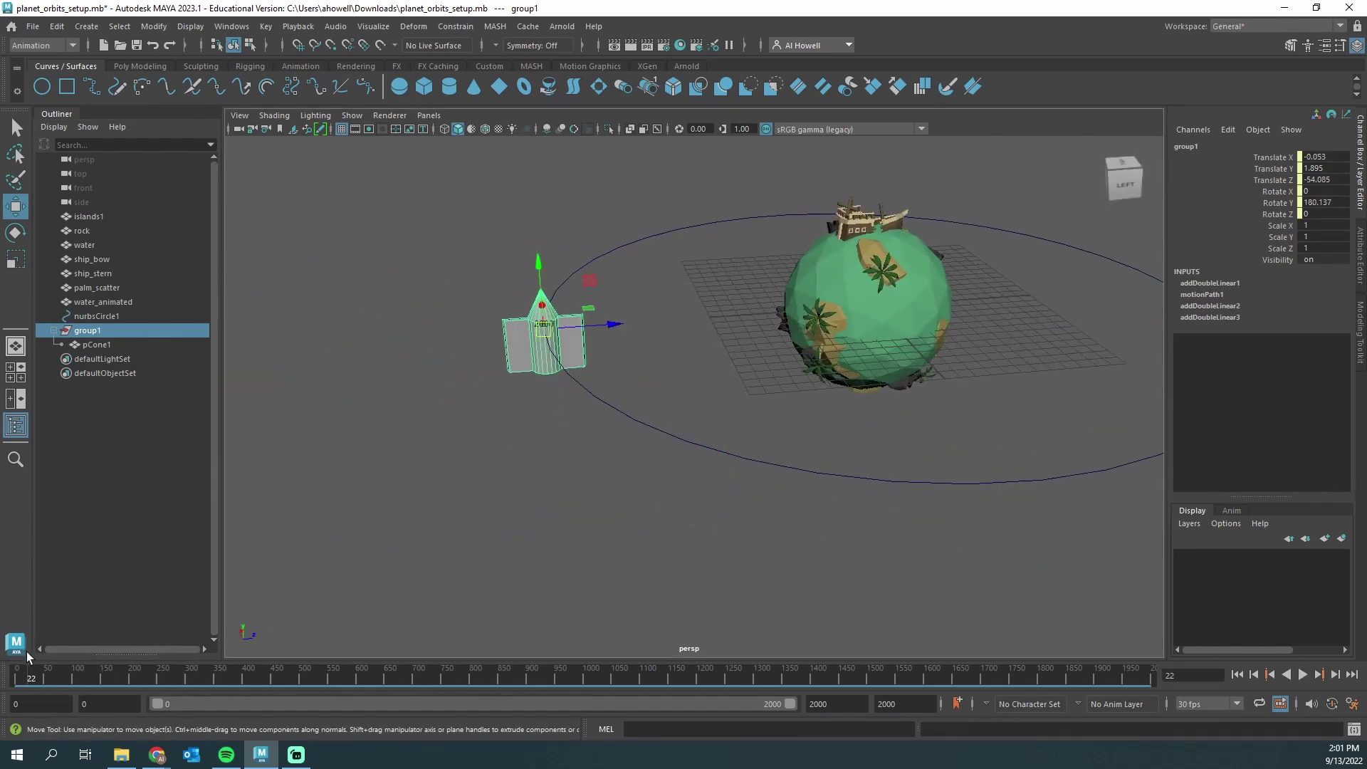
pyautogui.click(95, 345)
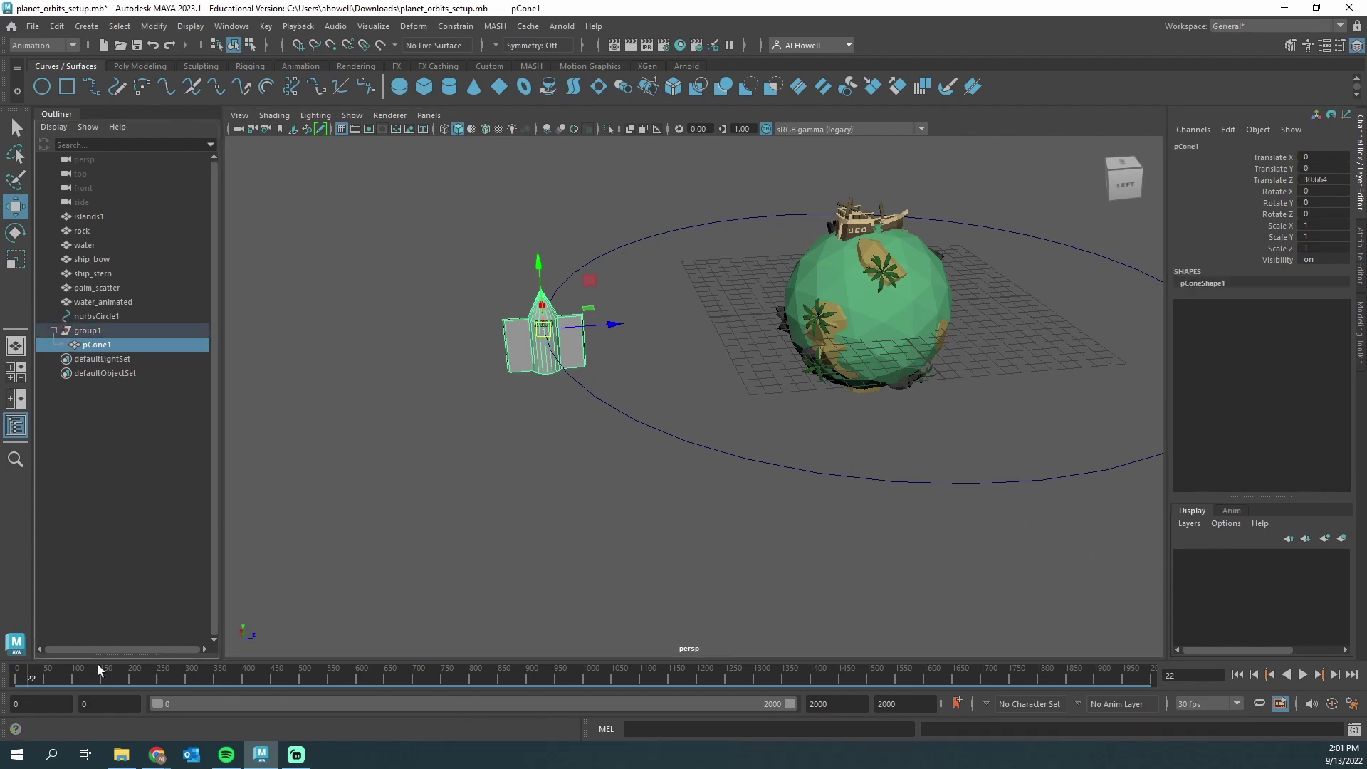
pyautogui.hotkey('alt', 'v')
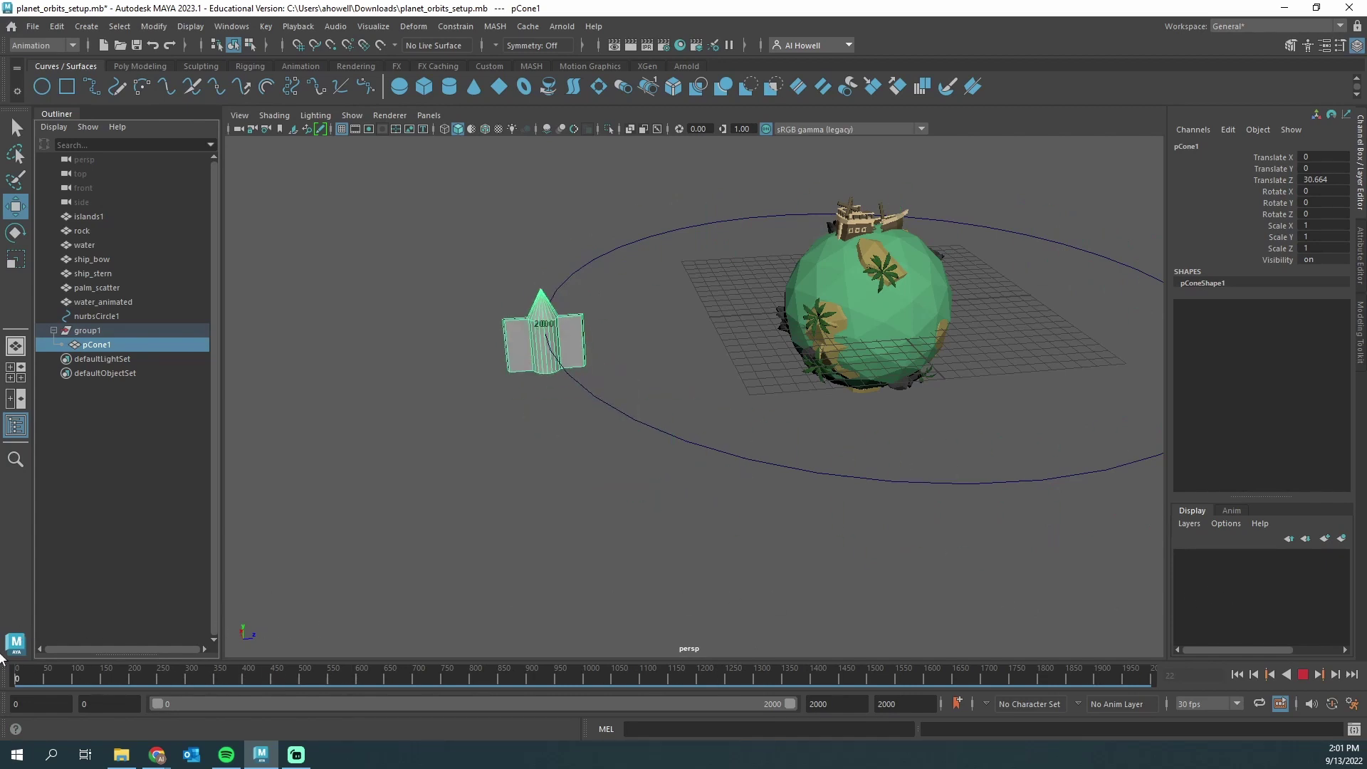
pyautogui.hotkey('alt', 'v')
# - Set the Rotate Z of the rocket inside the group to -90 and scrub the timeline to test its orientation
pyautogui.scroll(2, 573, 313)
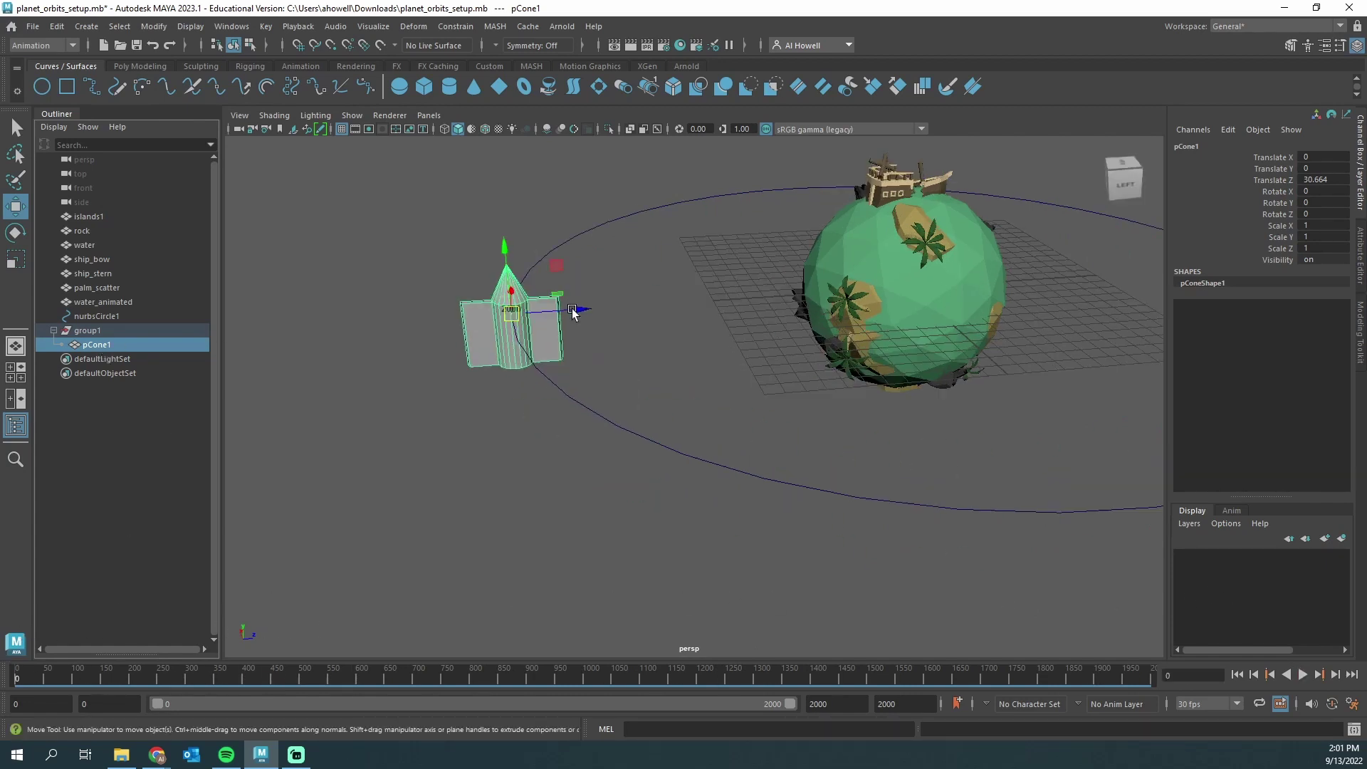
pyautogui.press('e')
pyautogui.moveTo(502, 269); pyautogui.dragTo(516, 363)
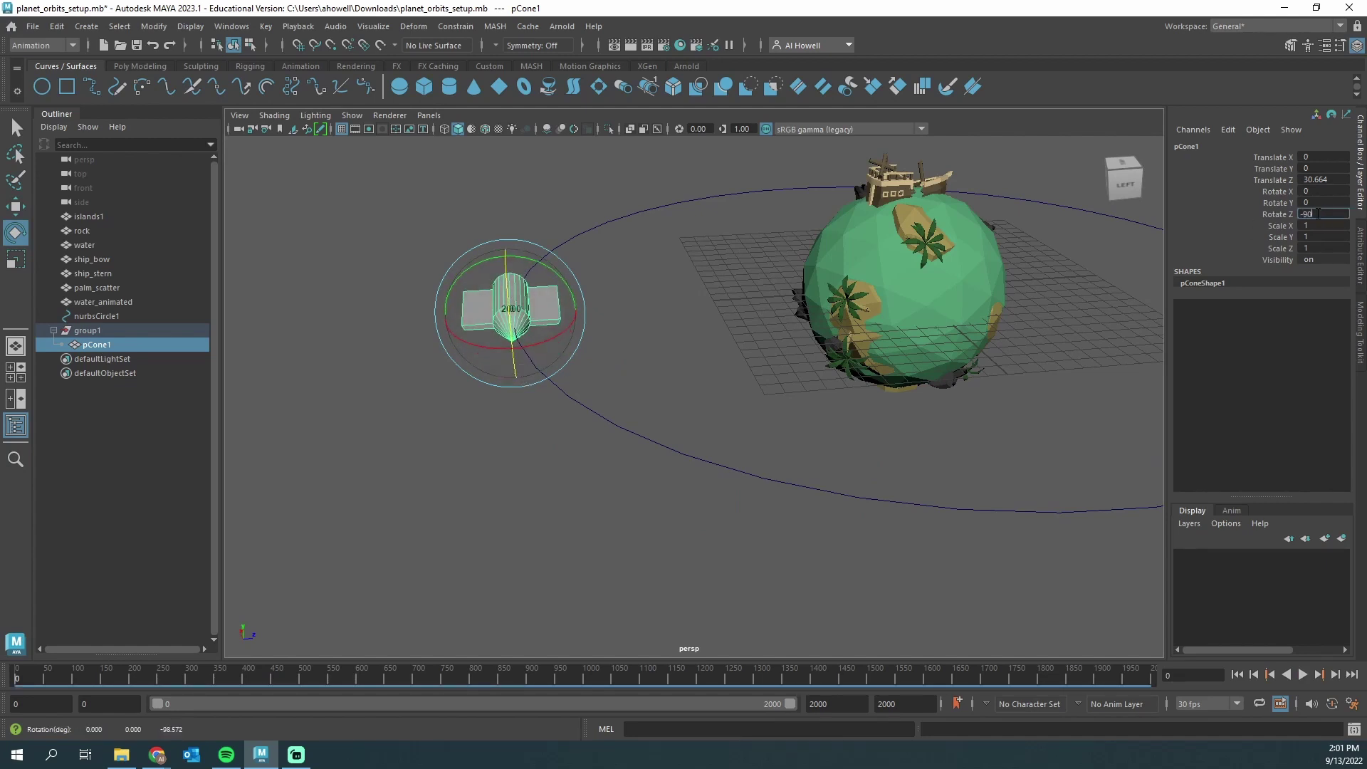
pyautogui.press('Return')
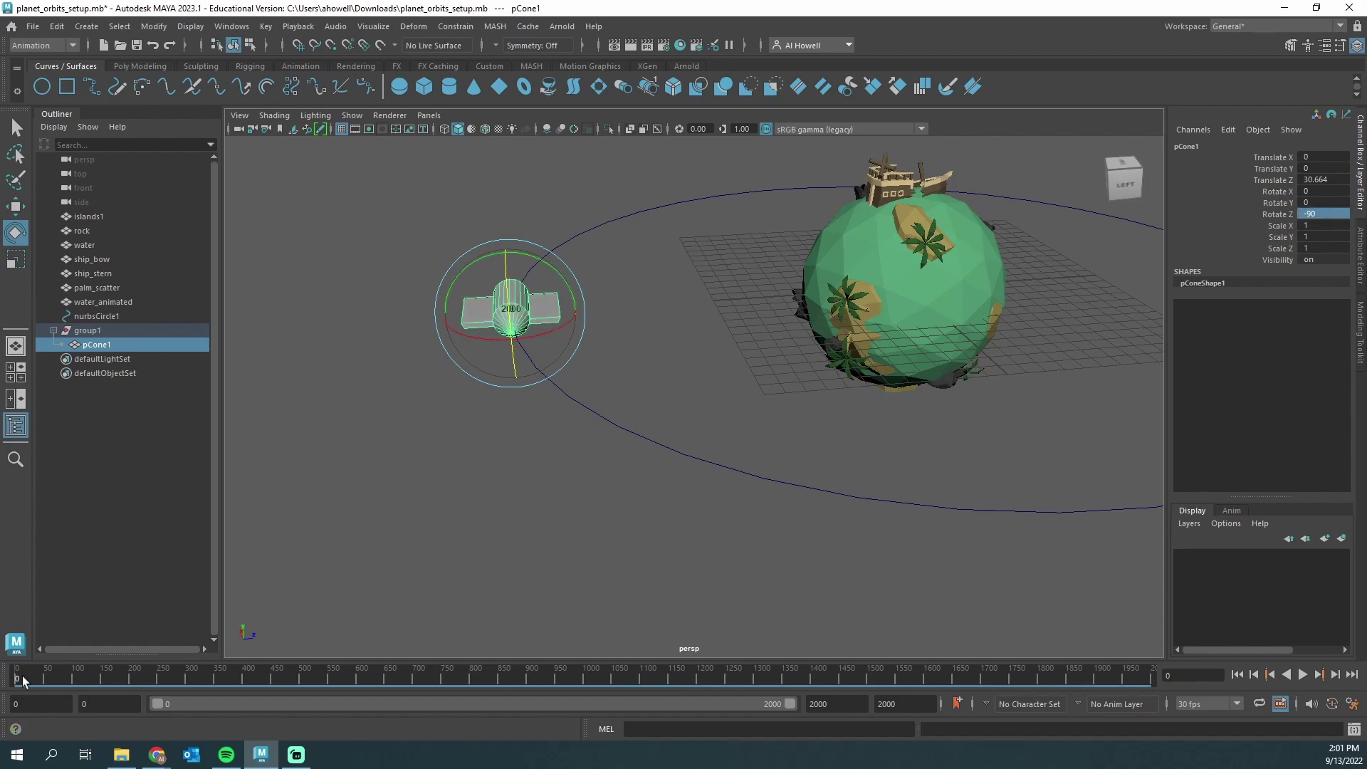
pyautogui.moveTo(22, 678); pyautogui.dragTo(152, 635)
# - Rotate the rocket inside its group to a Rotate Z of about -49.5 and preview its orientation along the orbit
pyautogui.moveTo(488, 306); pyautogui.dragTo(524, 288)
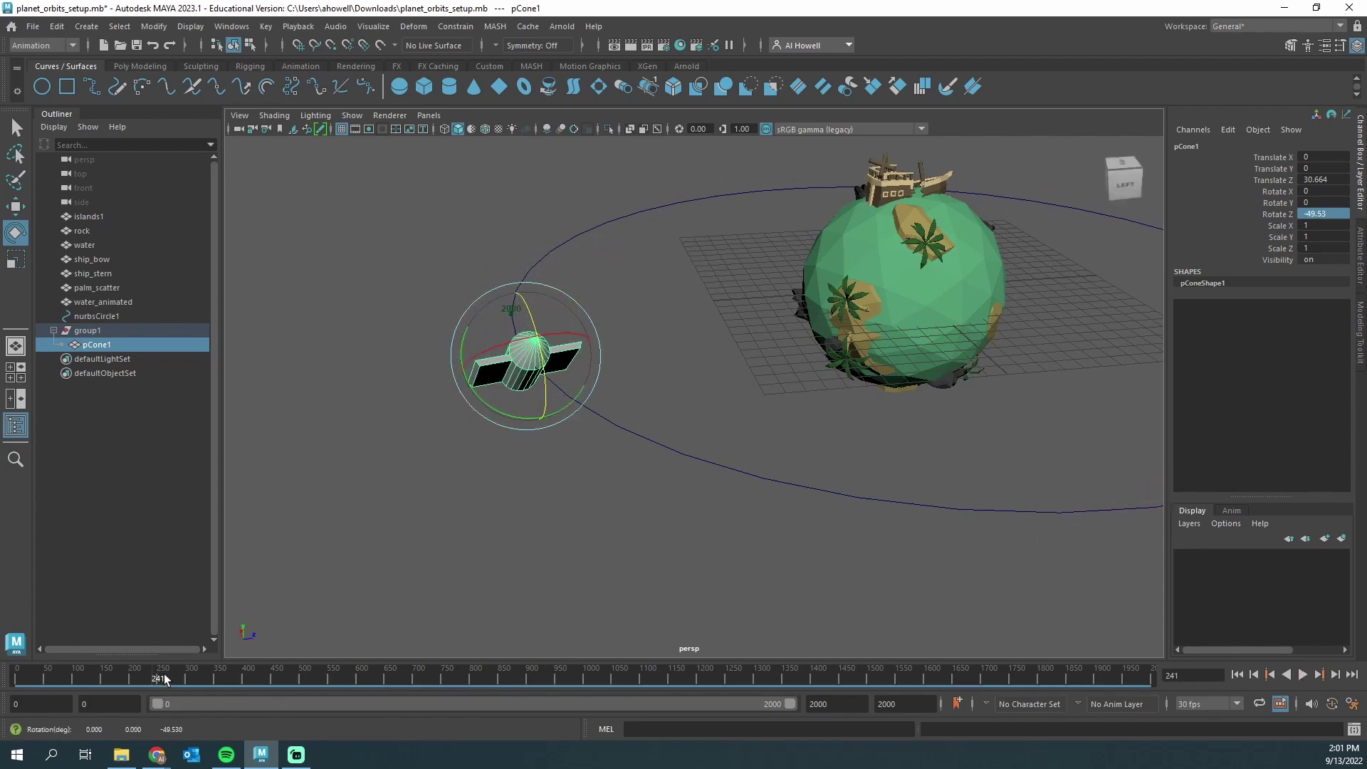
pyautogui.hotkey('alt', 'v')
pyautogui.moveTo(367, 685); pyautogui.dragTo(368, 685)
pyautogui.scroll(-6, 1006, 484)
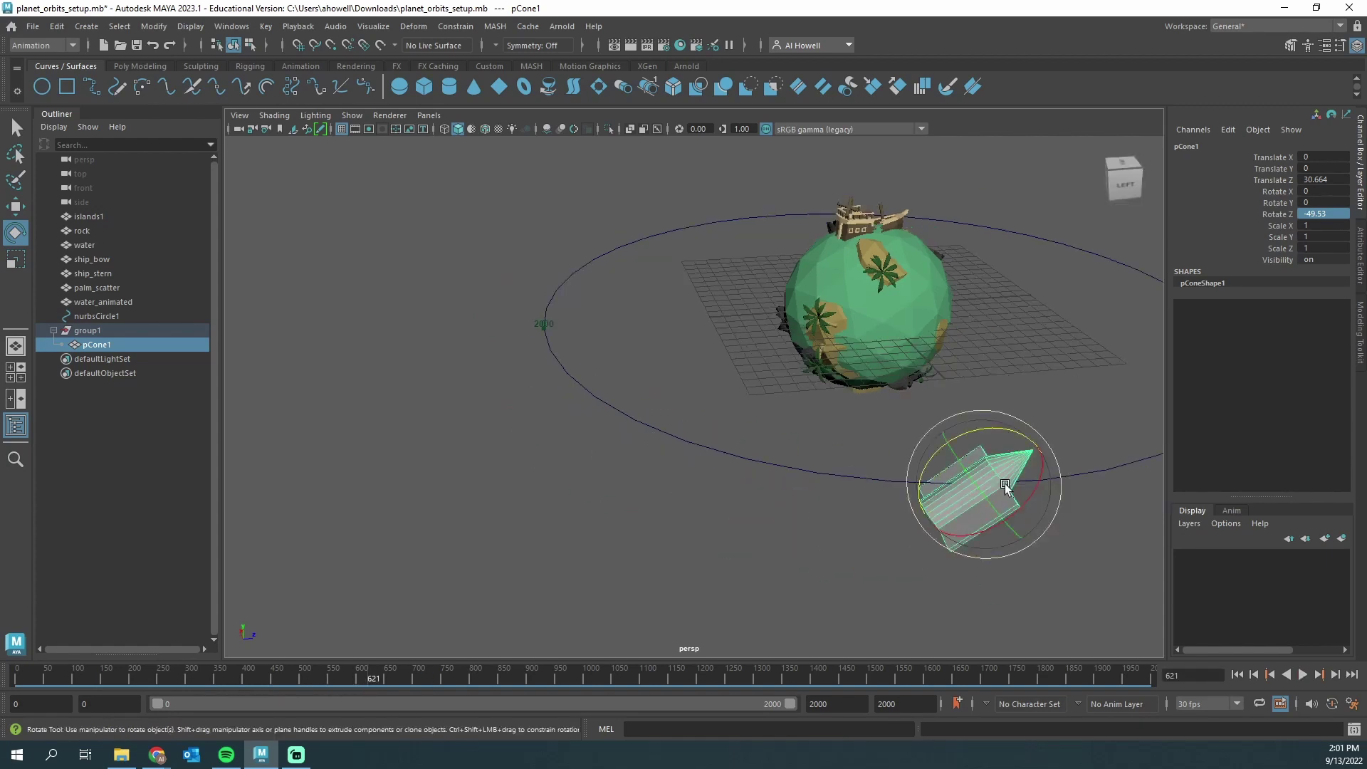
pyautogui.keyDown('alt'); pyautogui.moveTo(1011, 487); pyautogui.dragTo(909, 481, button='middle'); pyautogui.keyUp('alt')
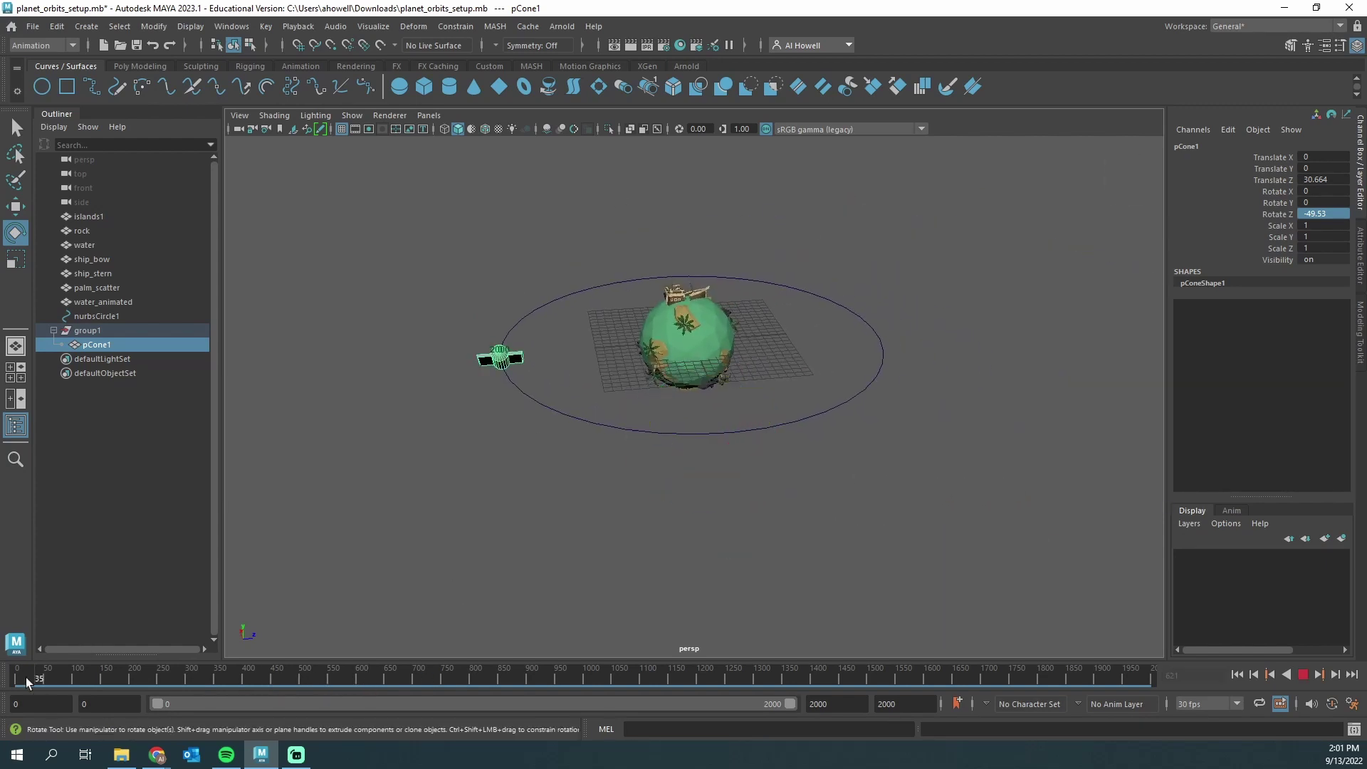